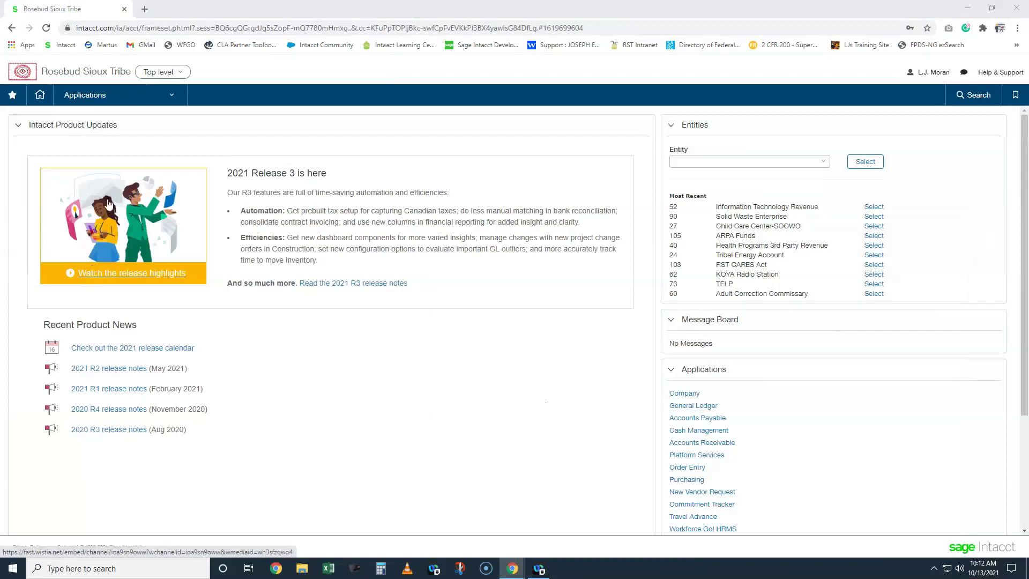
- Go to Applications > Purchasing > Quote > Standard Purchase Requisition to list the requisitions
left_click(115, 96)
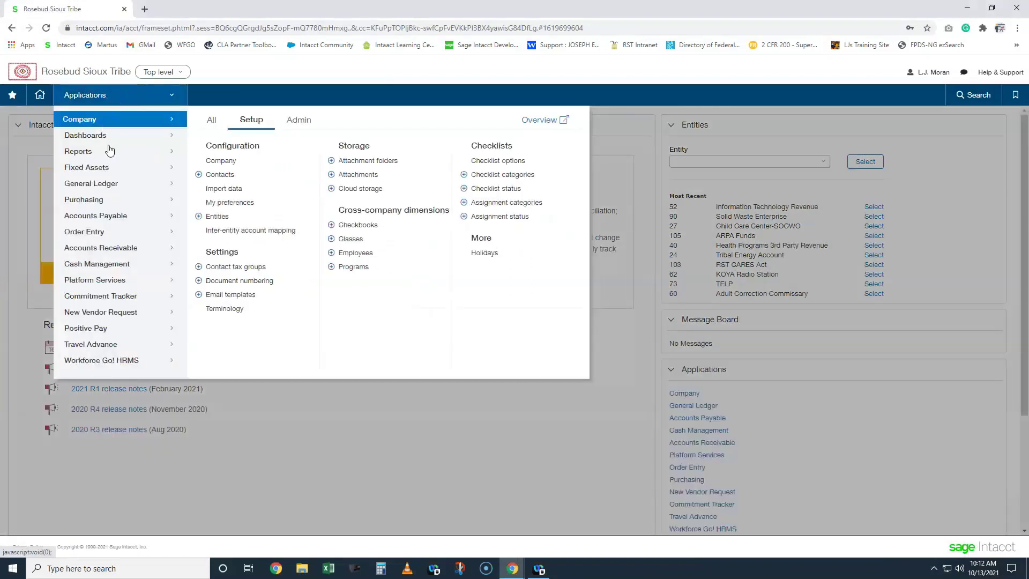
left_click(120, 206)
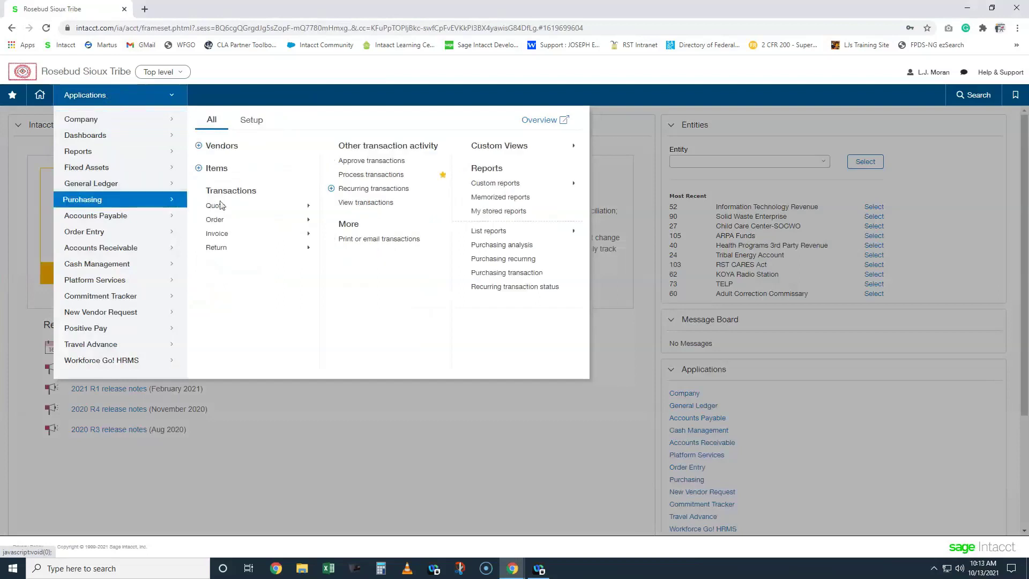
left_click(223, 207)
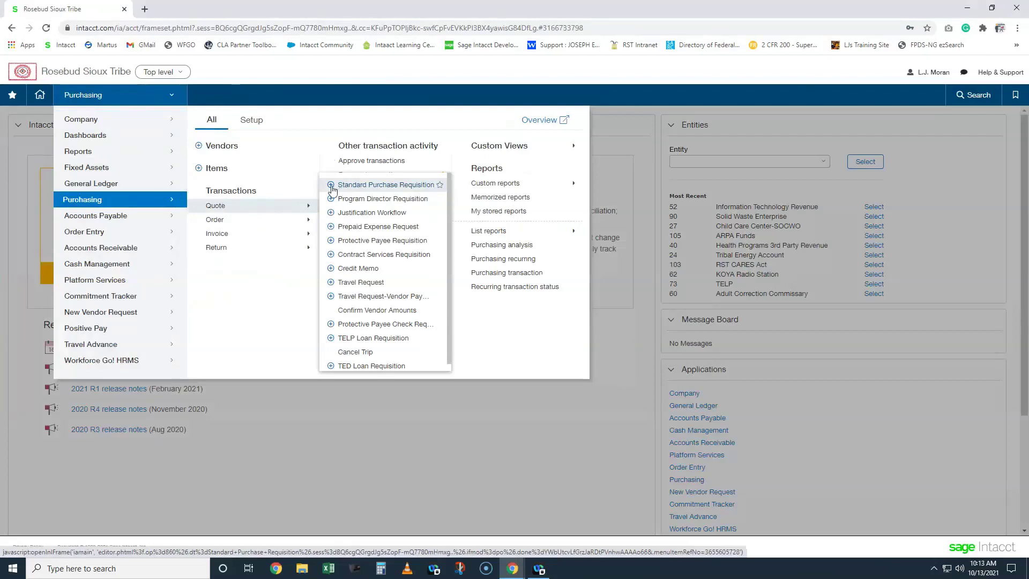
left_click(373, 185)
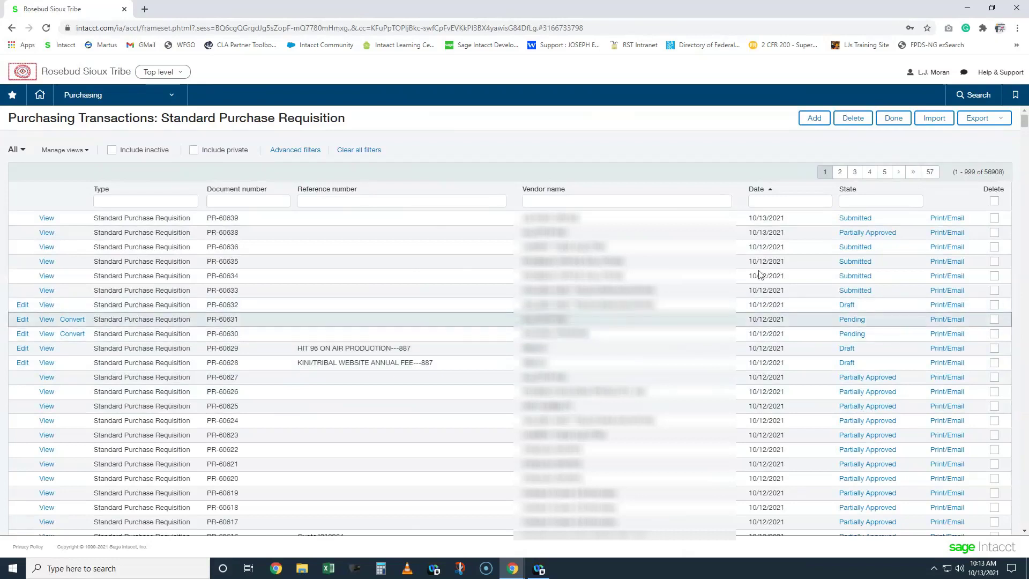
- Check the 56908-requisition count, try the Vendor name, State and Date filters, and open the views list
left_click_drag(984, 172, 1000, 181)
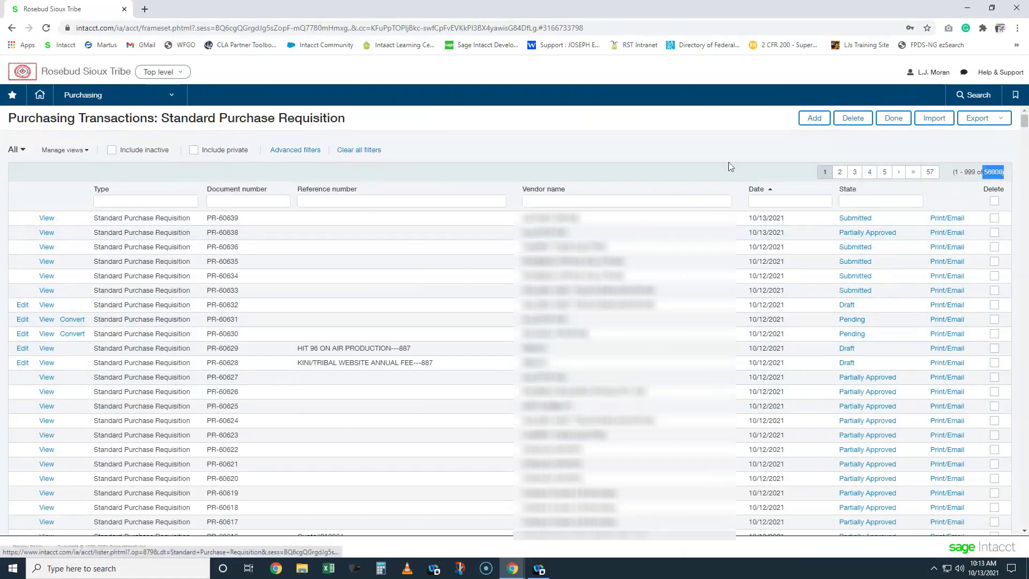
left_click(551, 171)
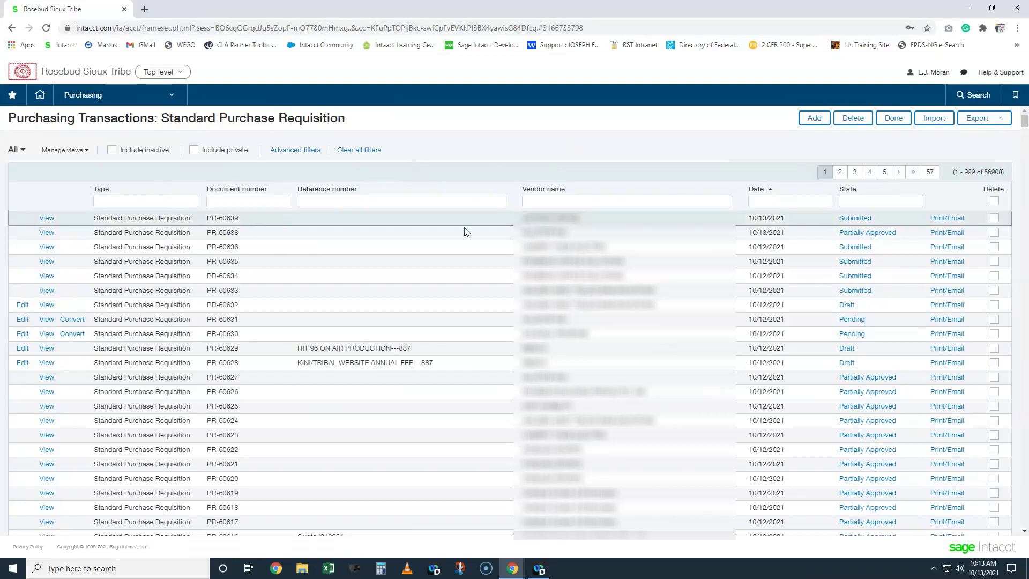
left_click(547, 205)
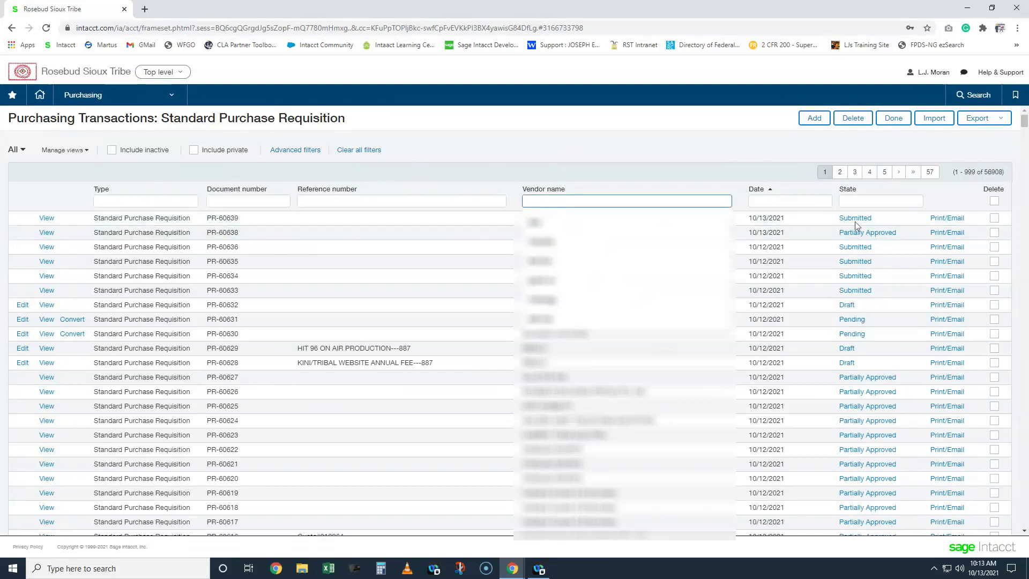
left_click(878, 203)
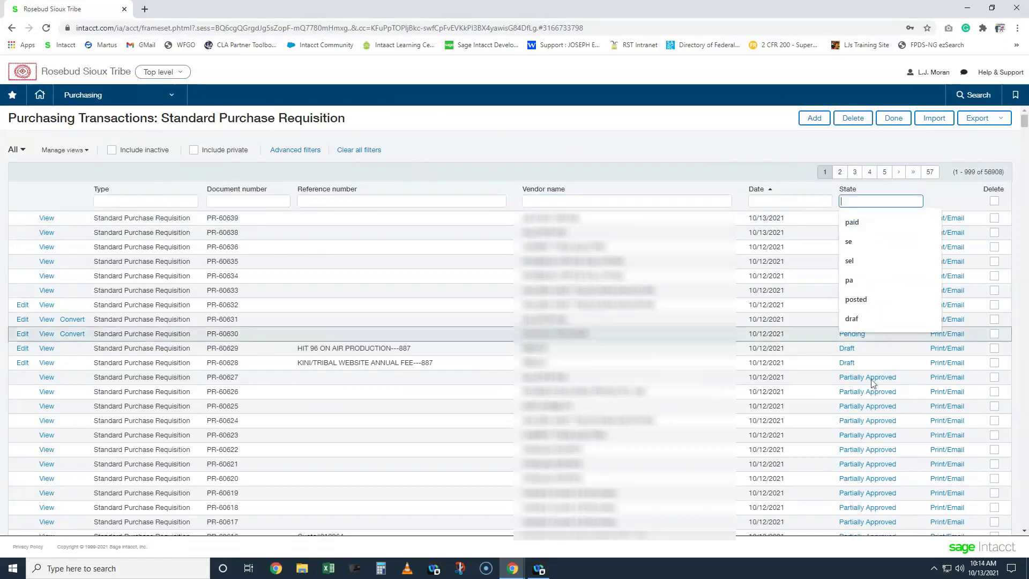
left_click(781, 201)
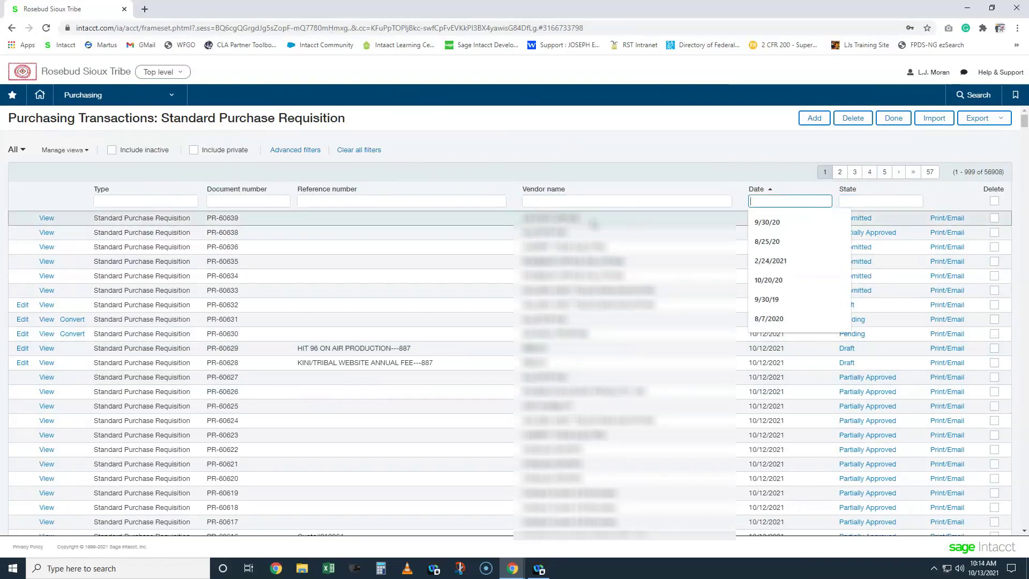
left_click(18, 153)
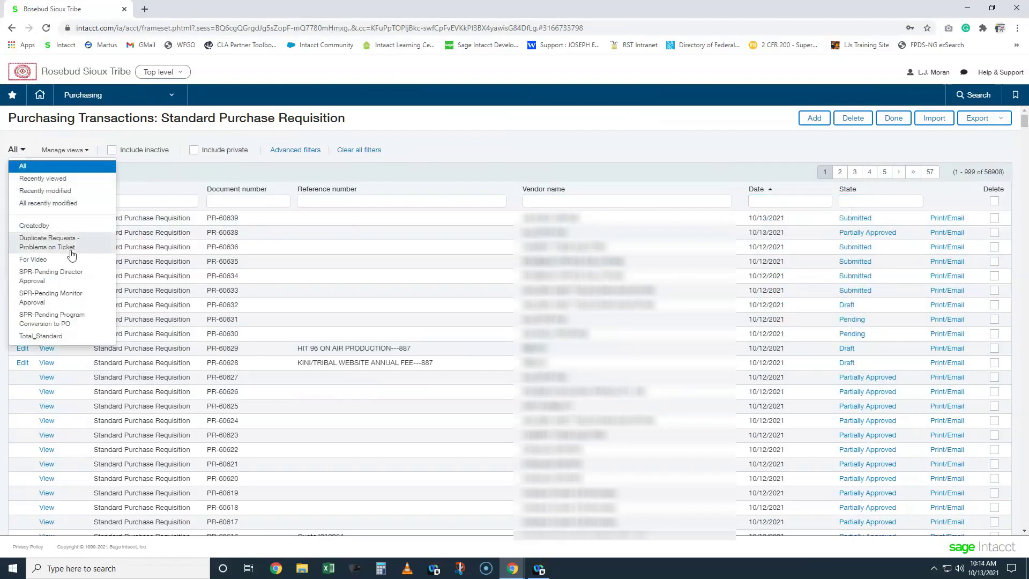
left_click(35, 226)
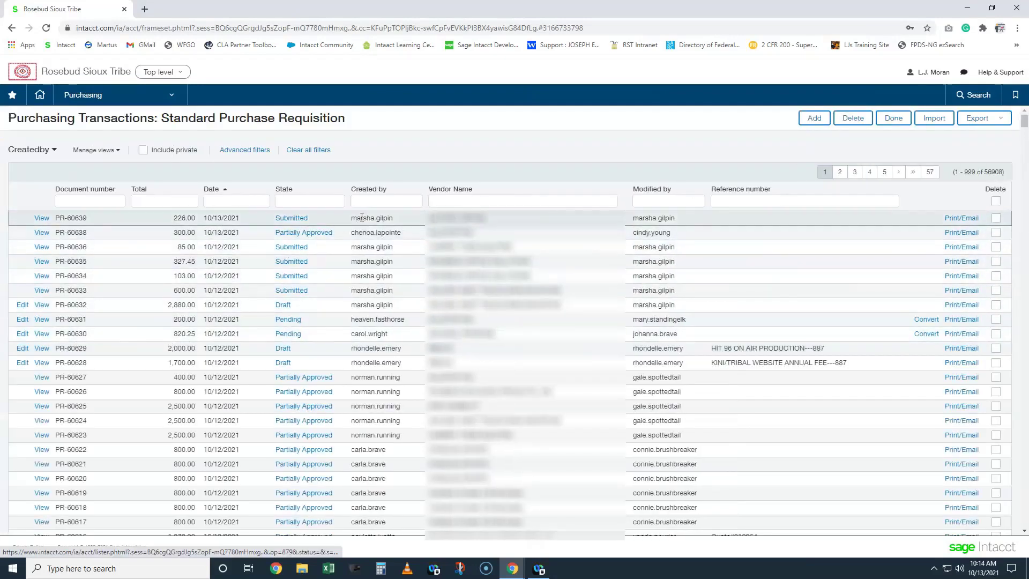
left_click_drag(360, 217, 406, 220)
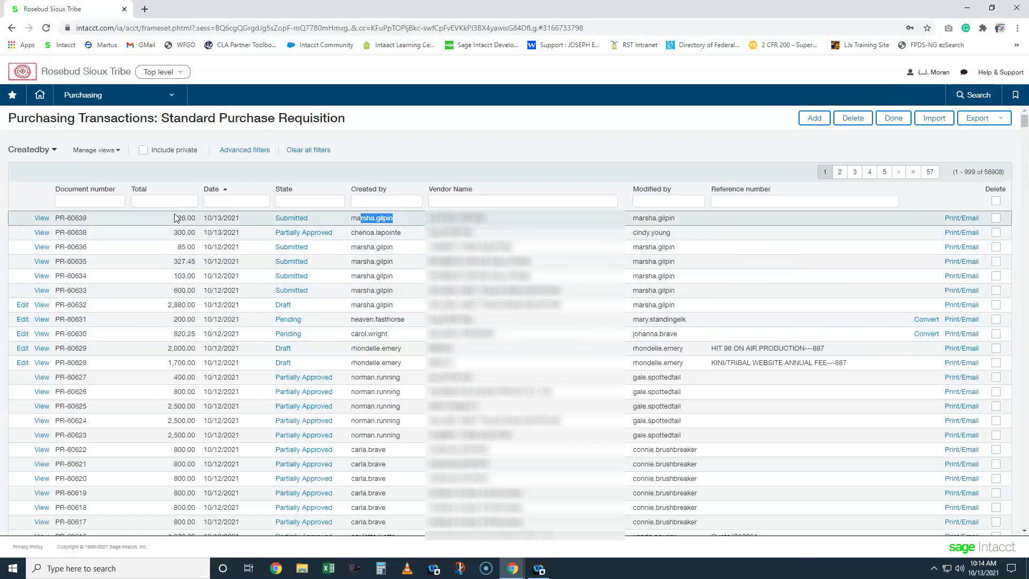
left_click_drag(172, 219, 206, 220)
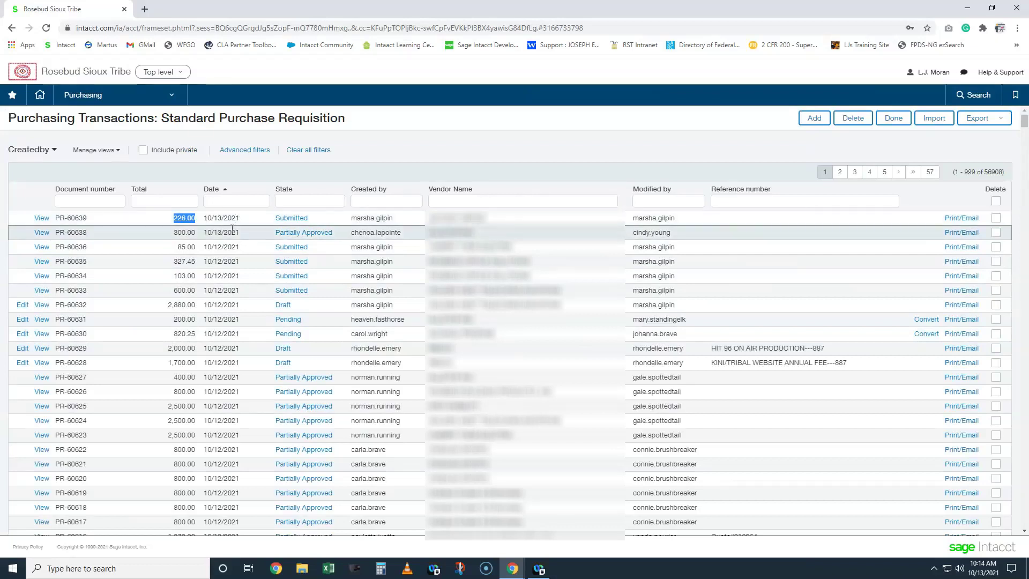
left_click(98, 152)
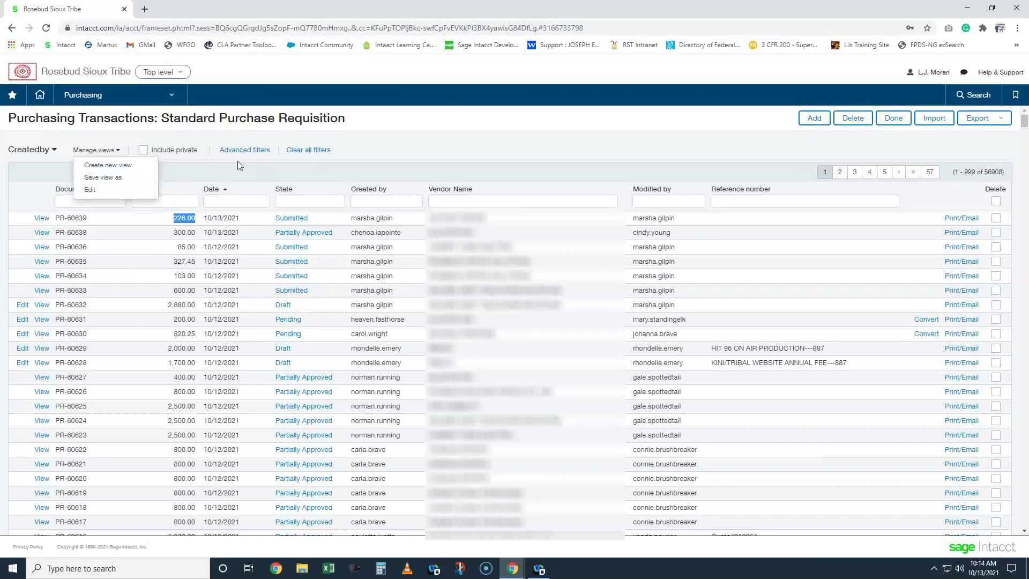
left_click(254, 169)
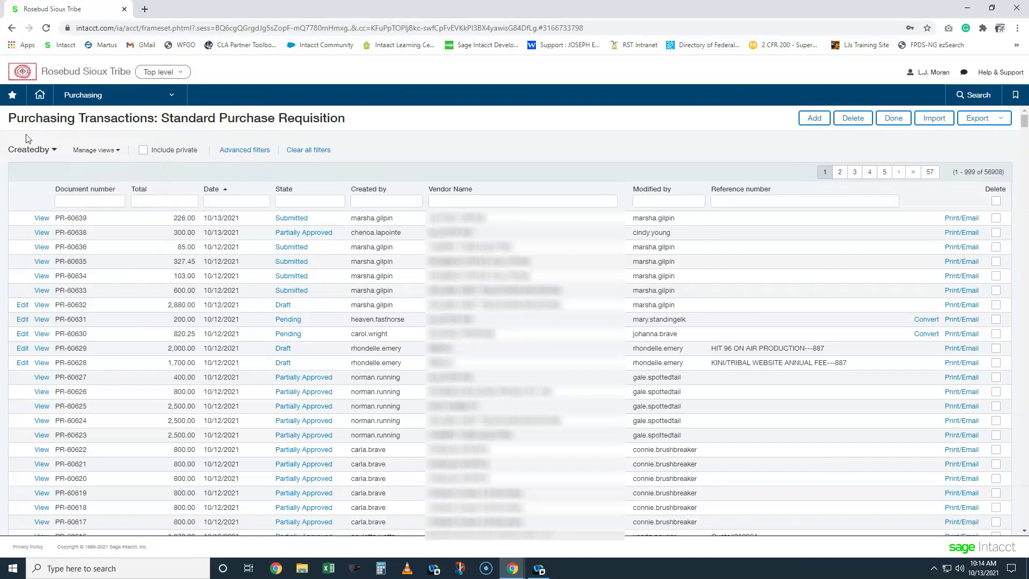
left_click(34, 154)
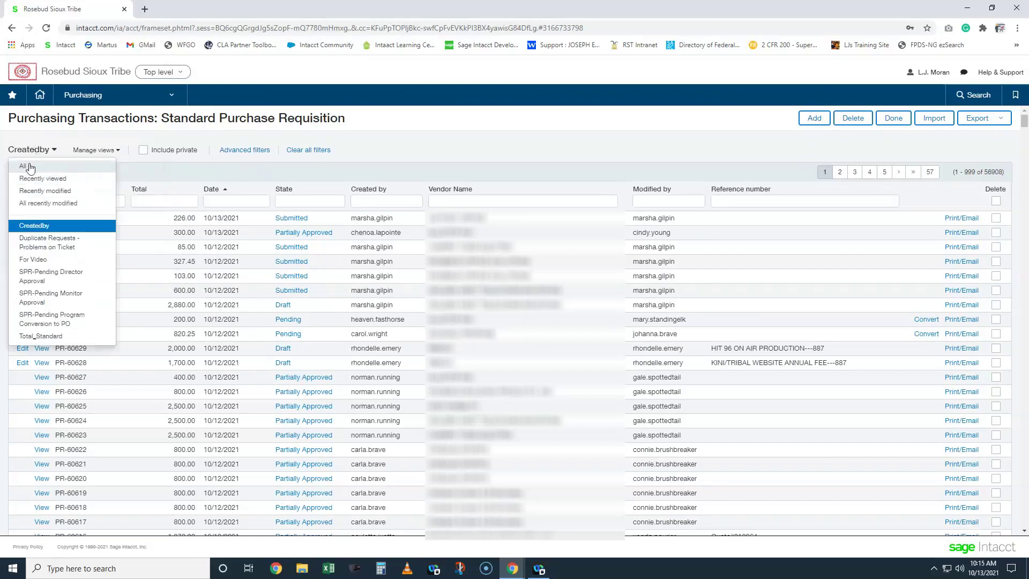
left_click(30, 166)
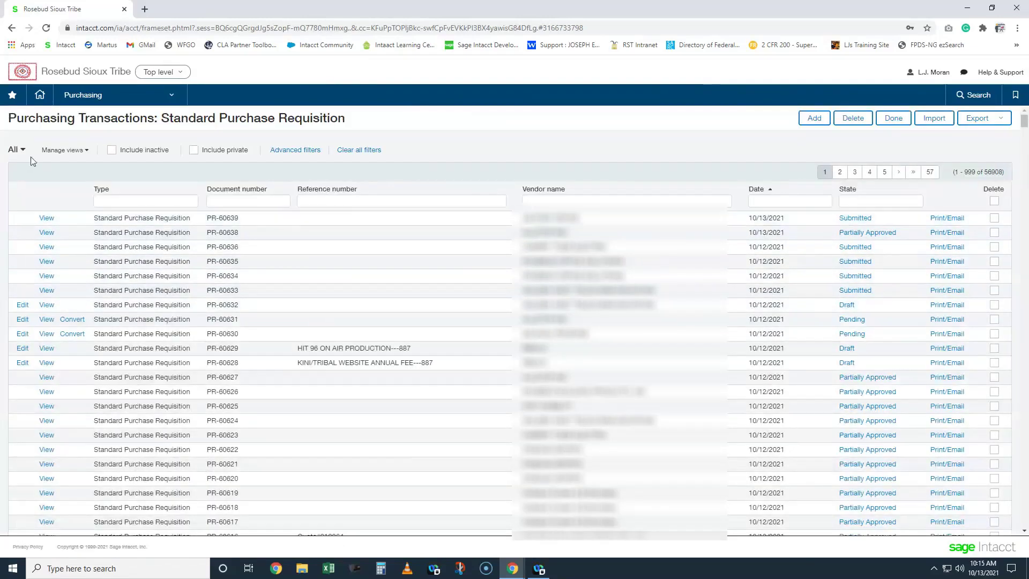
- Filter the list by vendor name 'dolden', then replace the filter with 'west'
left_click(582, 201)
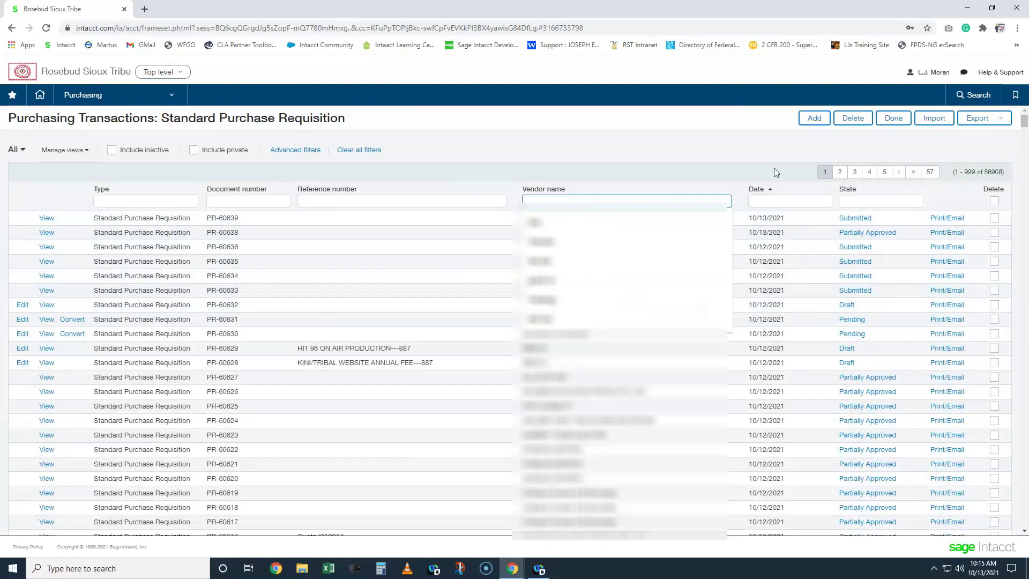
type("dold")
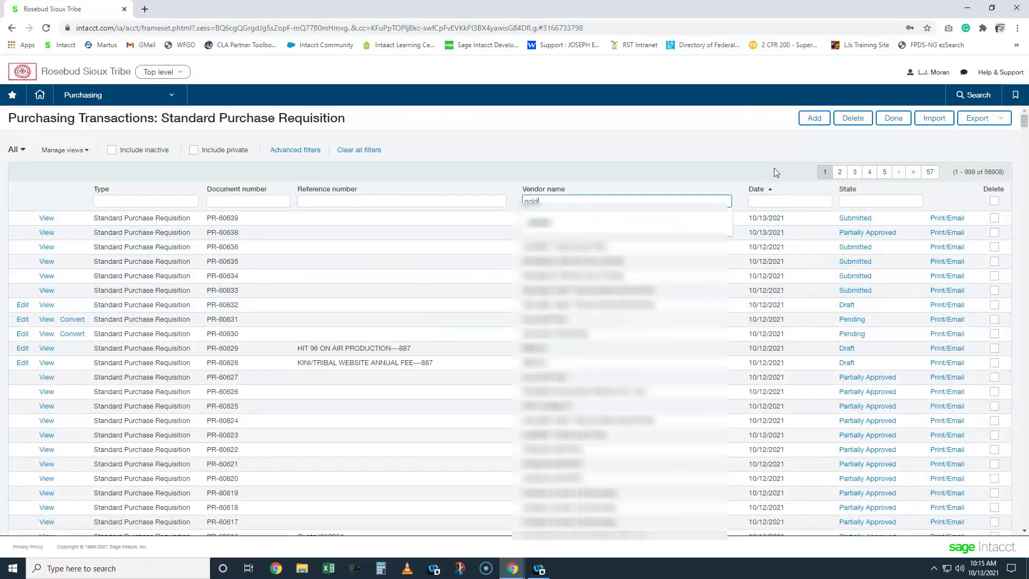
type("en")
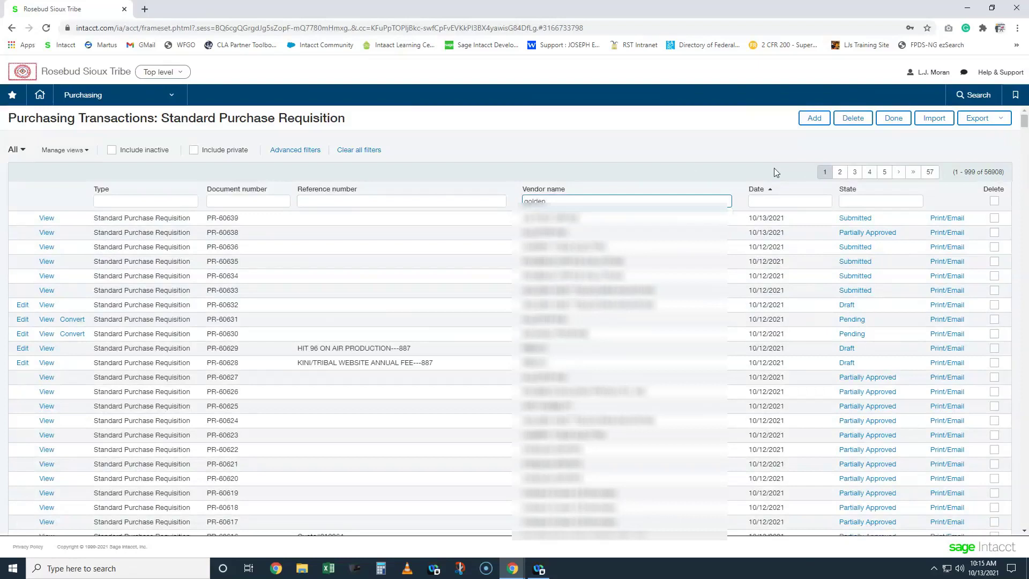
key("Return")
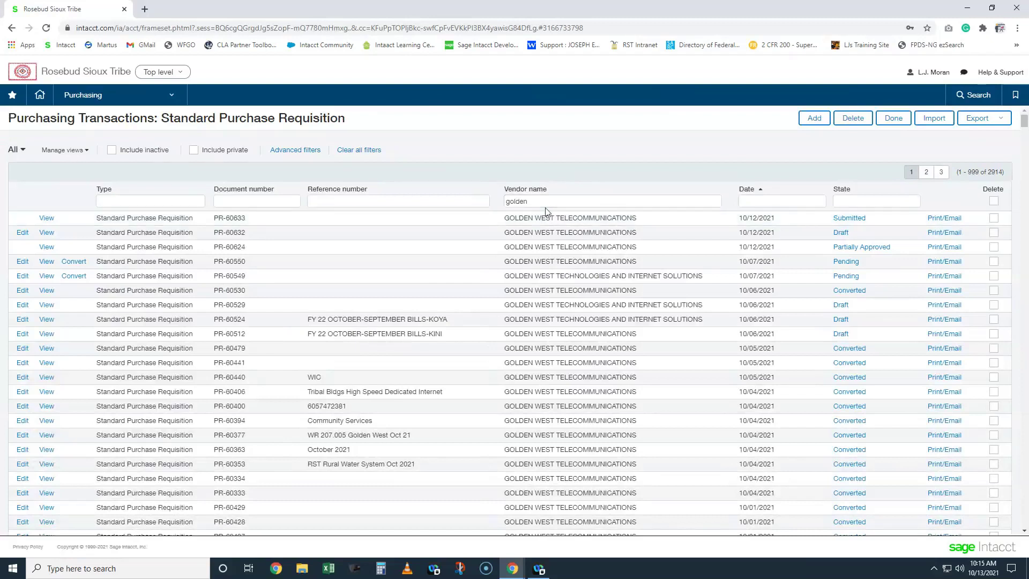
left_click_drag(553, 201, 499, 202)
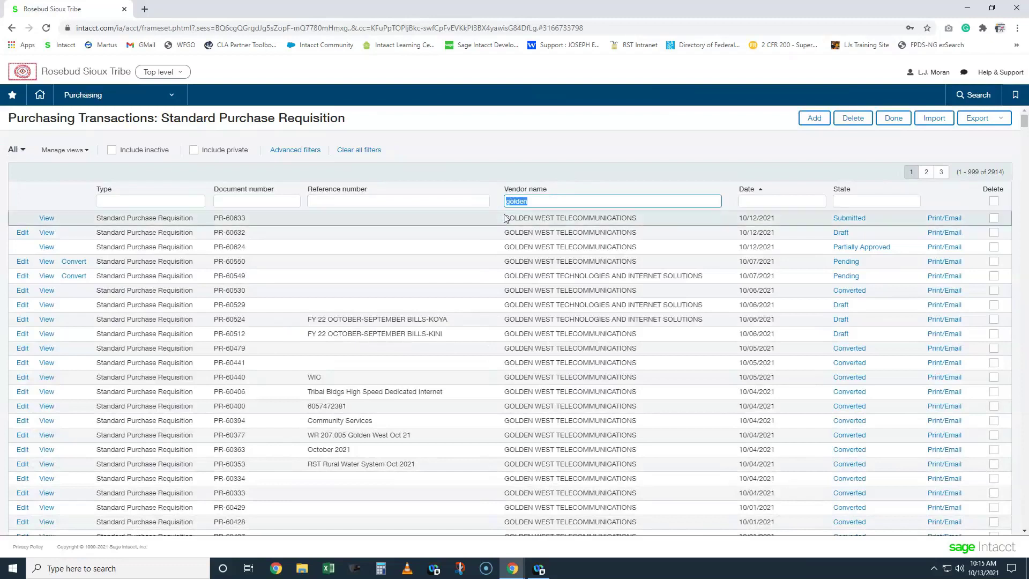
left_click(545, 203)
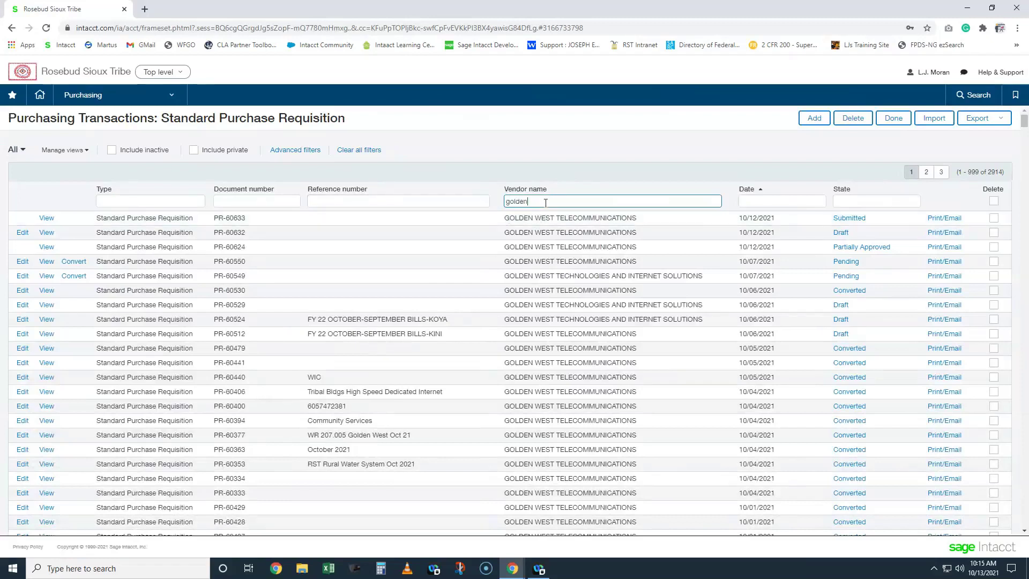
double_click(543, 217)
left_click_drag(531, 203, 456, 186)
type("west")
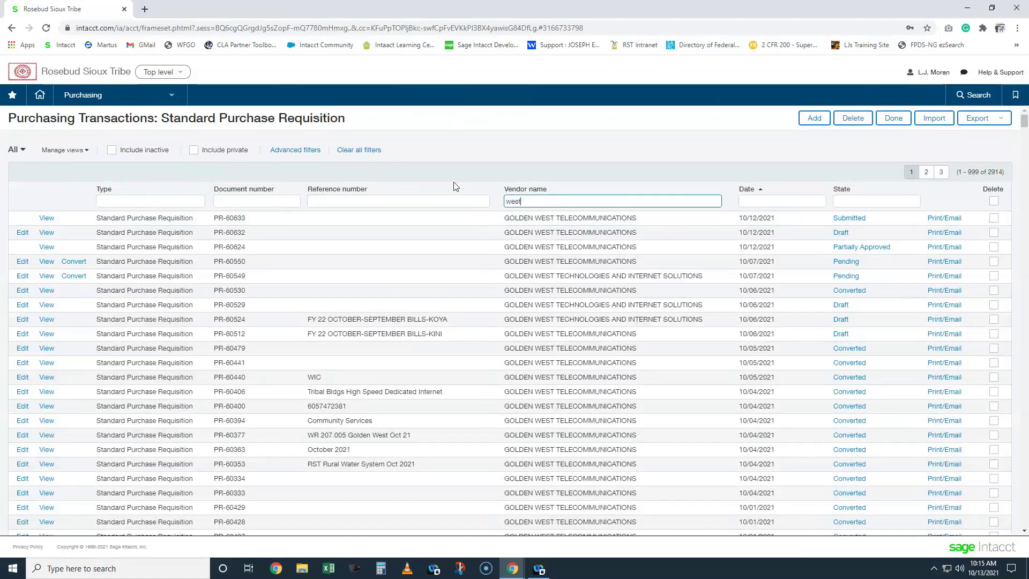
key("Return")
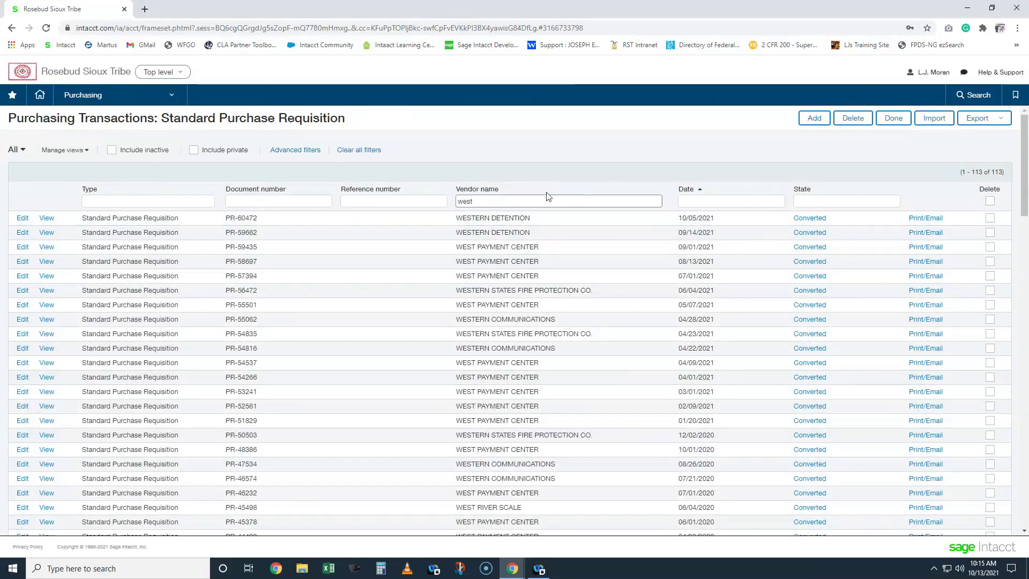
- Filter vendors by '%west' to match names containing west anywhere, then clear the vendor filter
left_click_drag(473, 201, 440, 199)
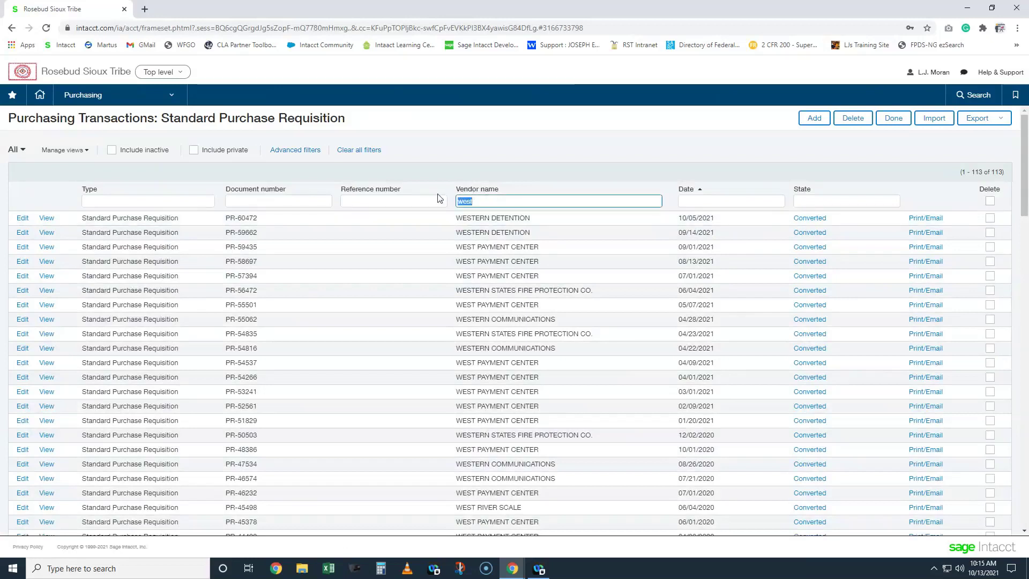
type("%")
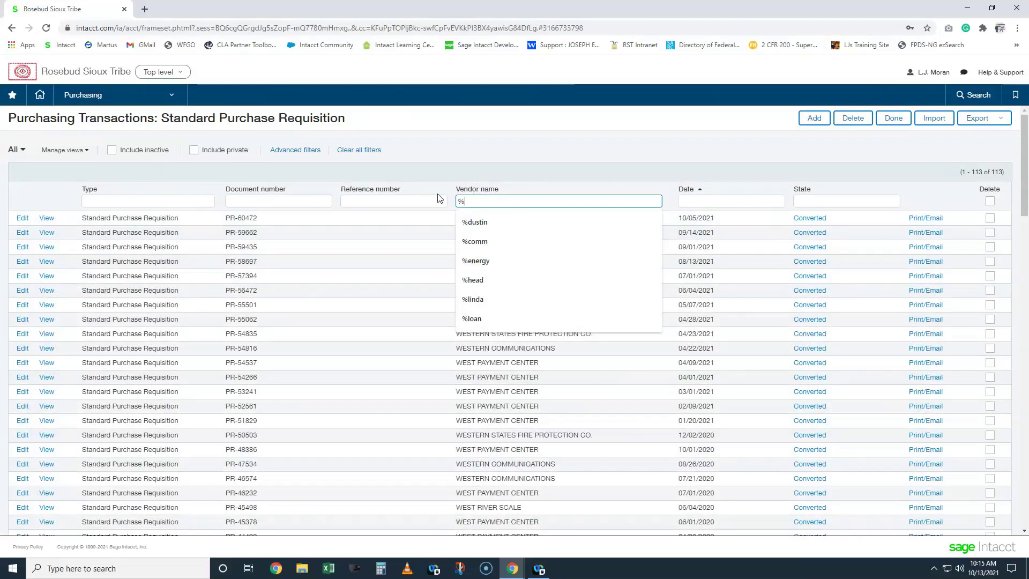
type("west")
key("Return")
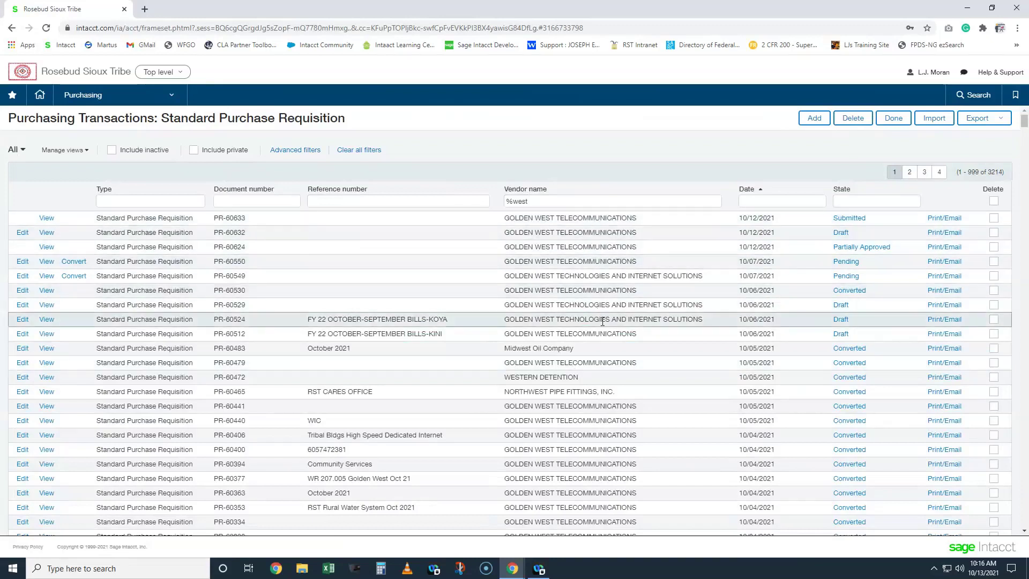
triple_click(550, 199)
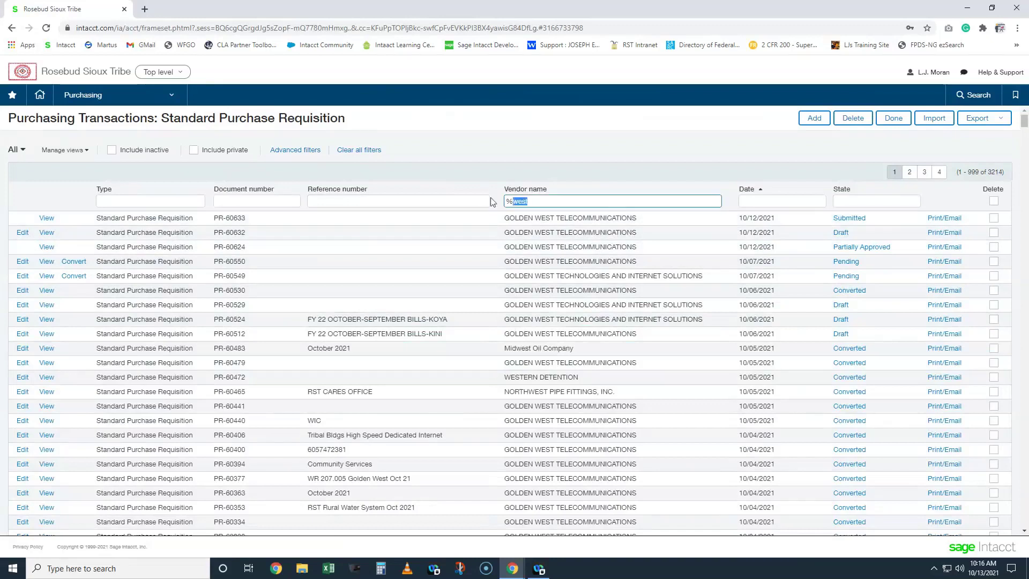
key("BackSpace")
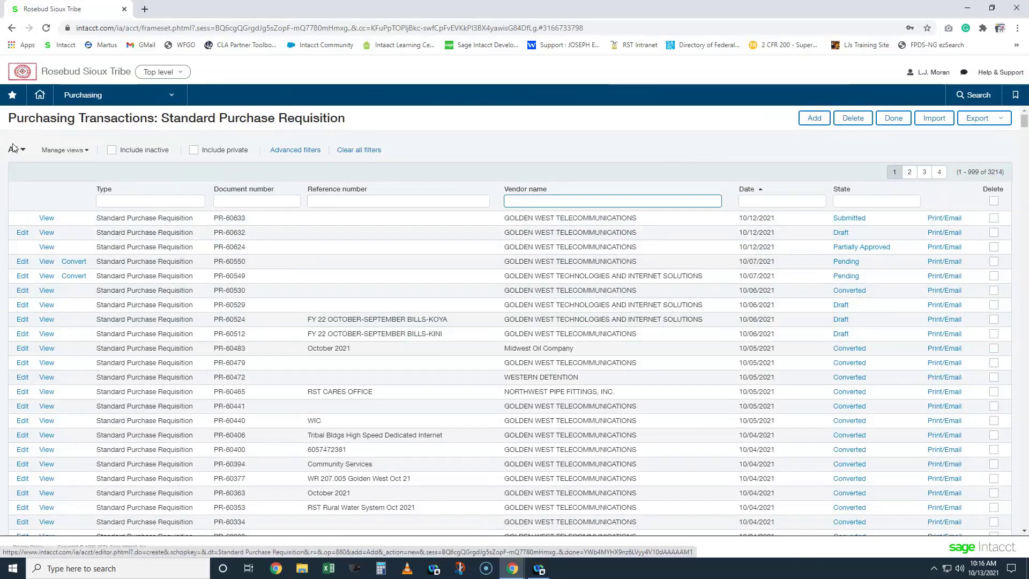
- Add a new Standard Purchase Requisition from the list
left_click(814, 119)
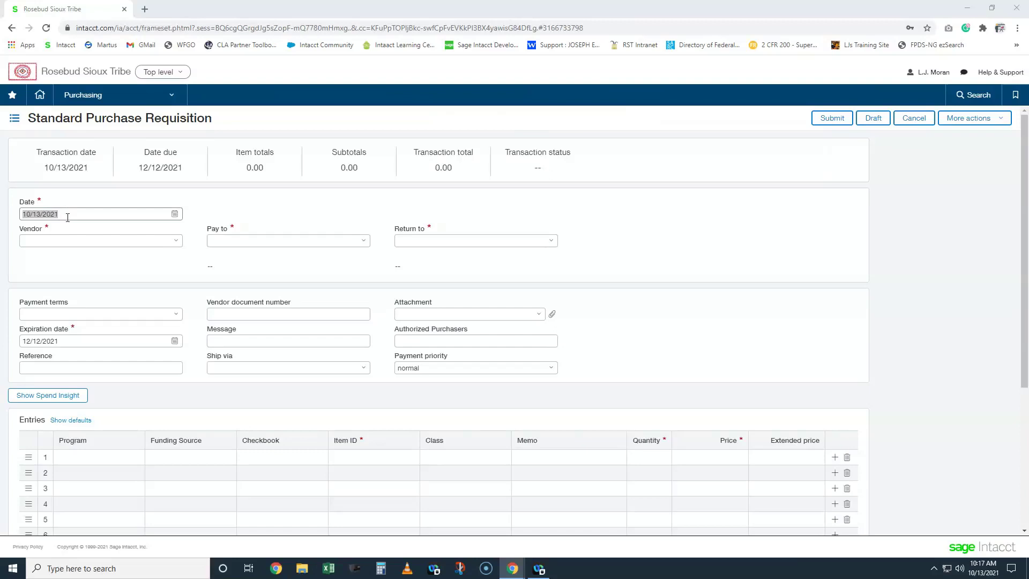
- Enter 'GOLden we' in the Vendor field to see matching vendors, then delete it
left_click(89, 241)
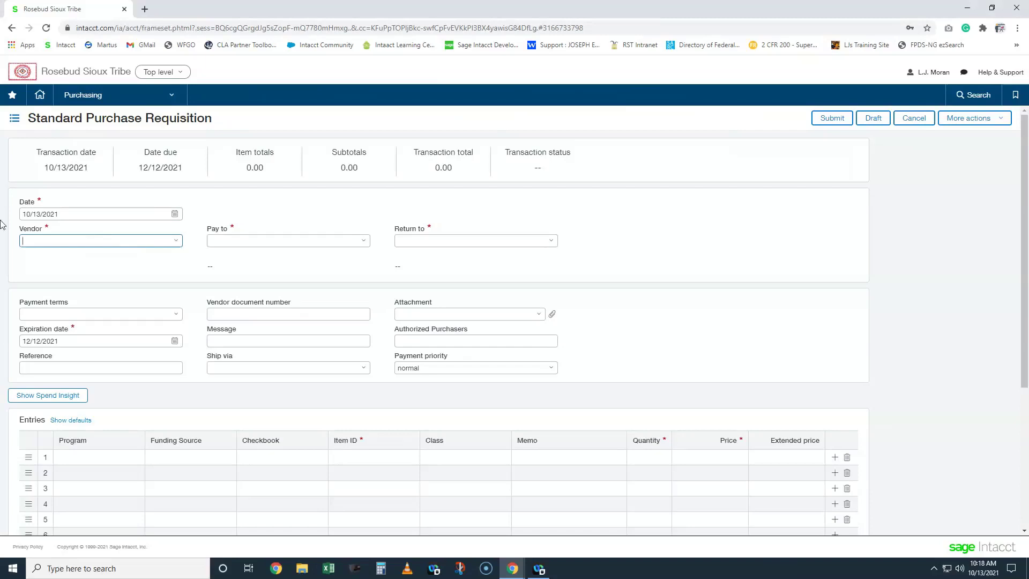
type("GOLden")
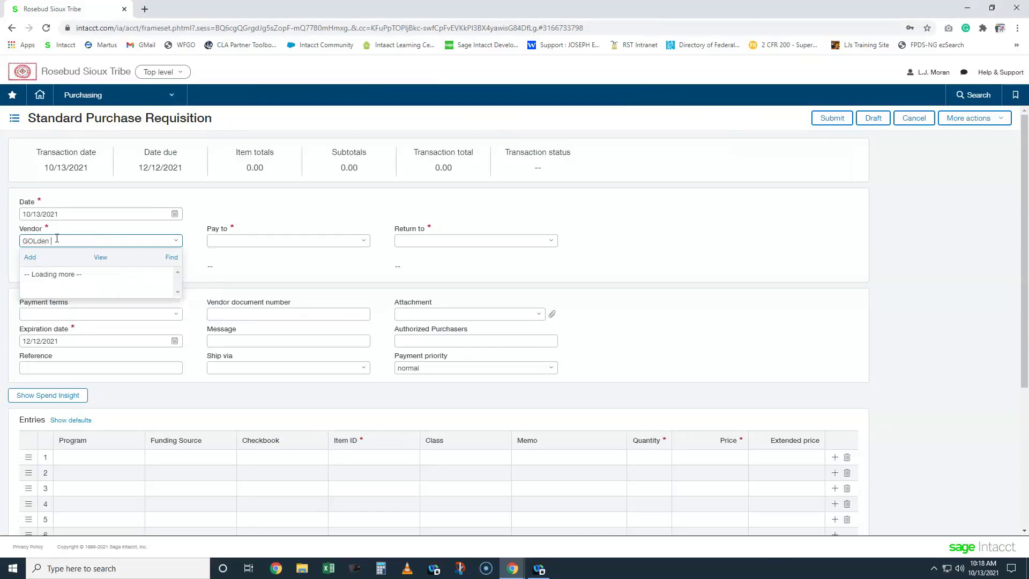
type(" we")
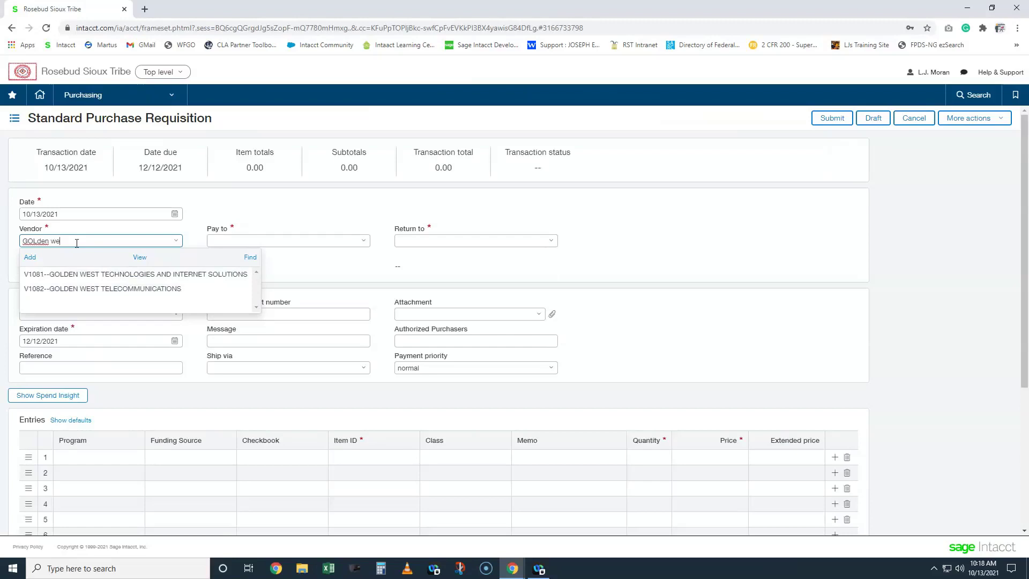
key("BackSpace")
key("BackSpace")
key("BackSpace")
key("BackSpace")
key("BackSpace")
key("BackSpace")
key("BackSpace")
key("BackSpace")
key("BackSpace")
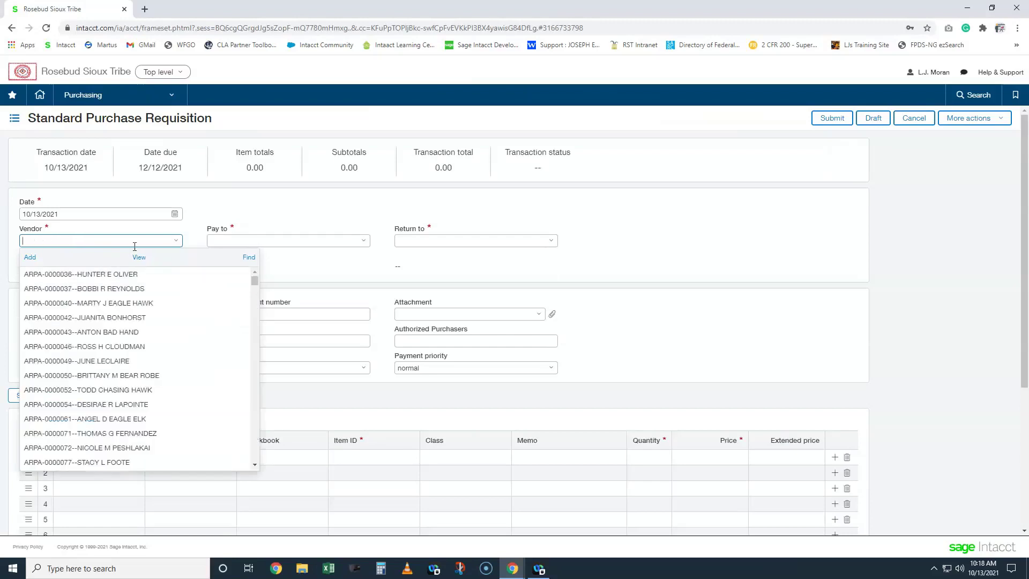
- Search the Select Vendor window with the '%test' filter and pick American Engineering Testing, Inc
left_click(248, 258)
left_click(298, 292)
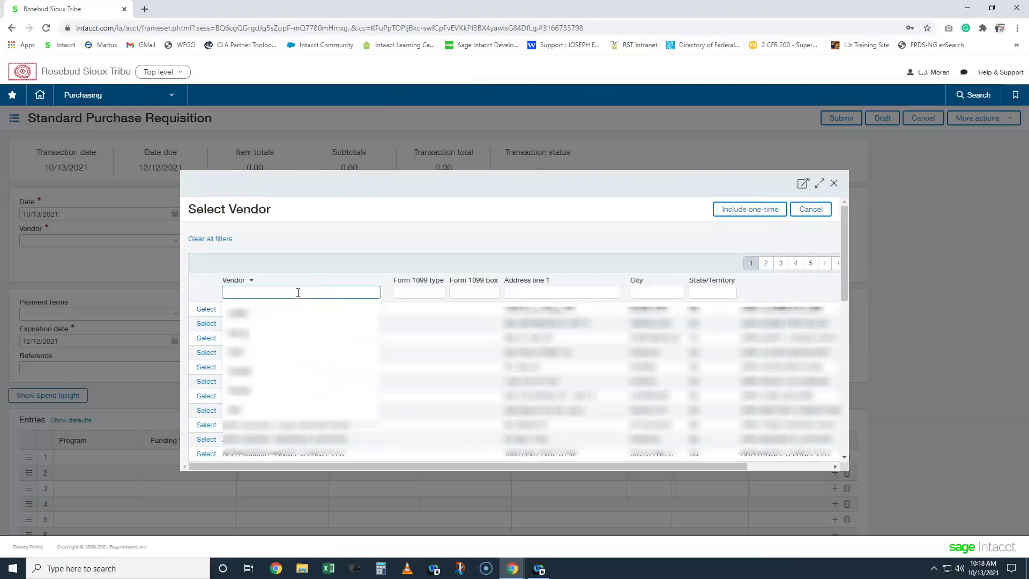
type("golden w")
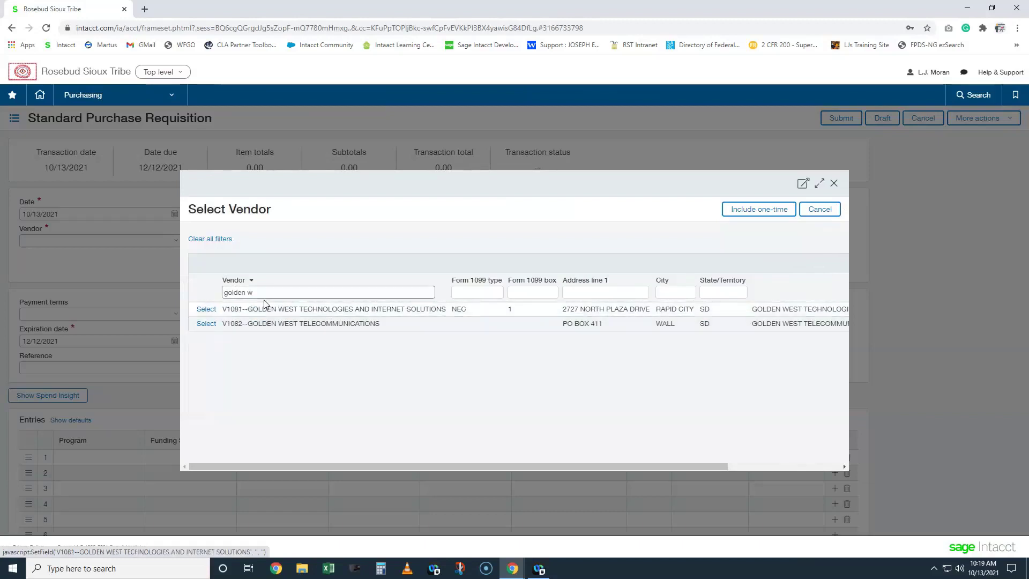
left_click_drag(259, 292, 220, 295)
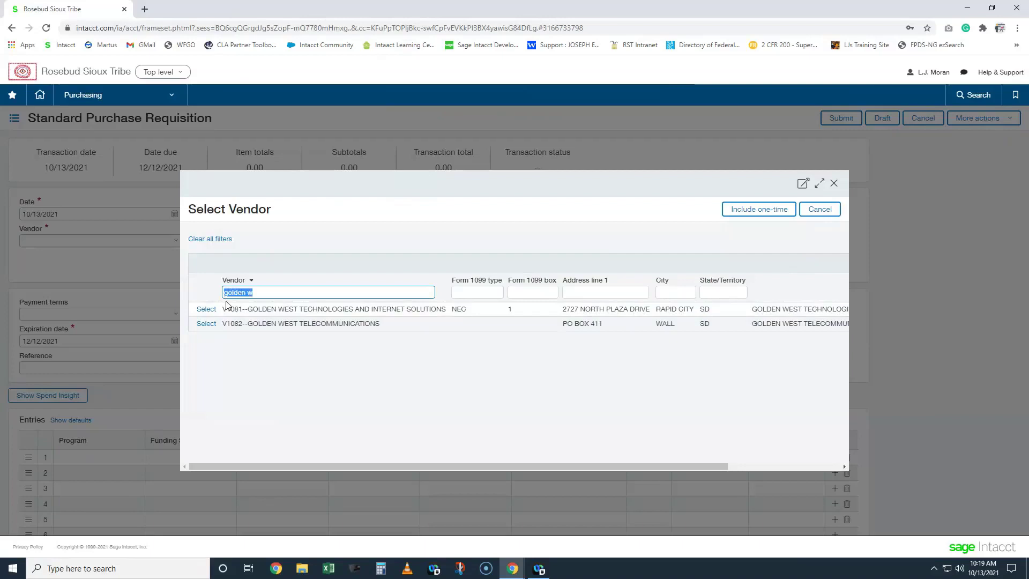
type("%test")
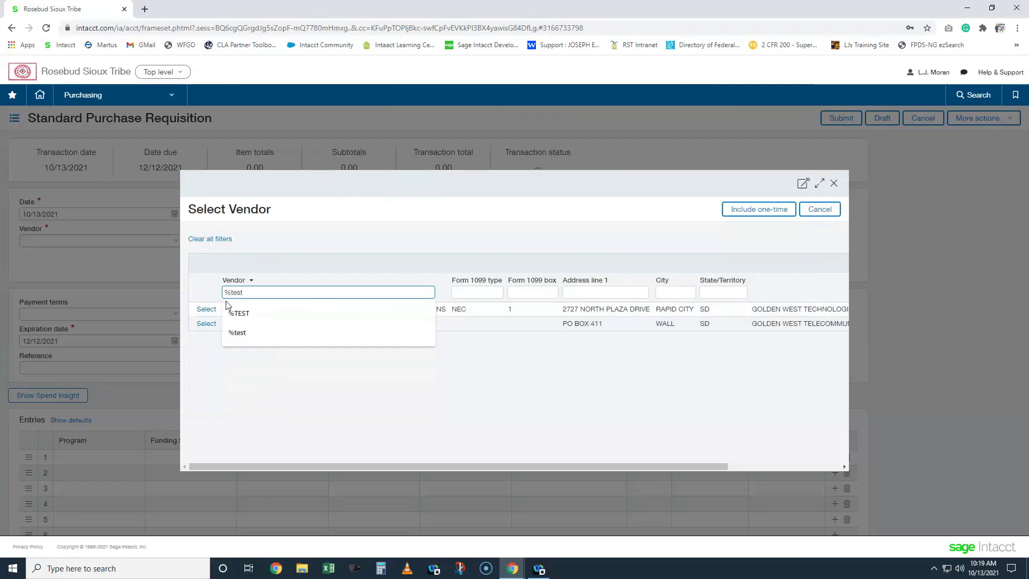
key("Return")
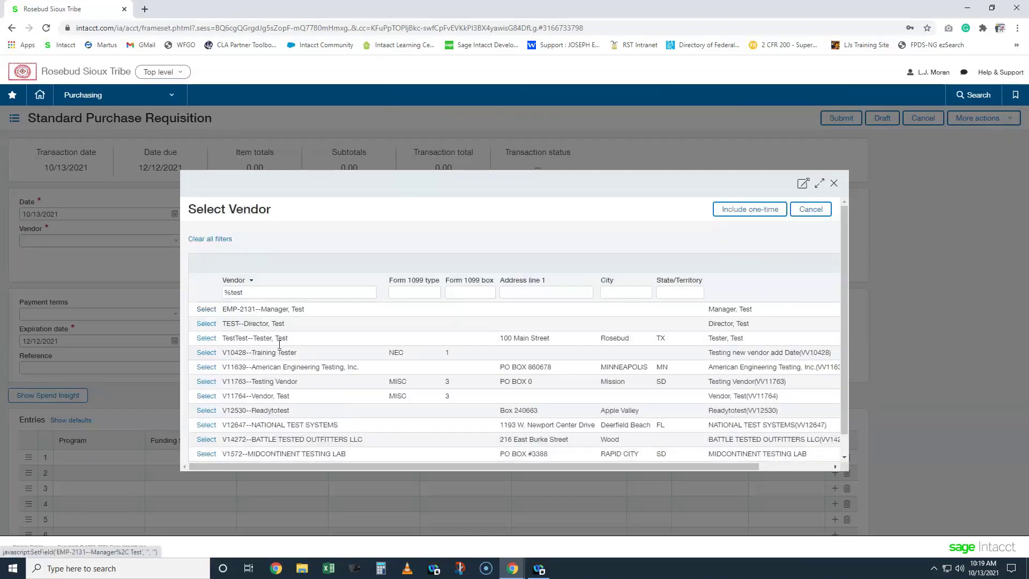
scroll(488, 379, "down", 1)
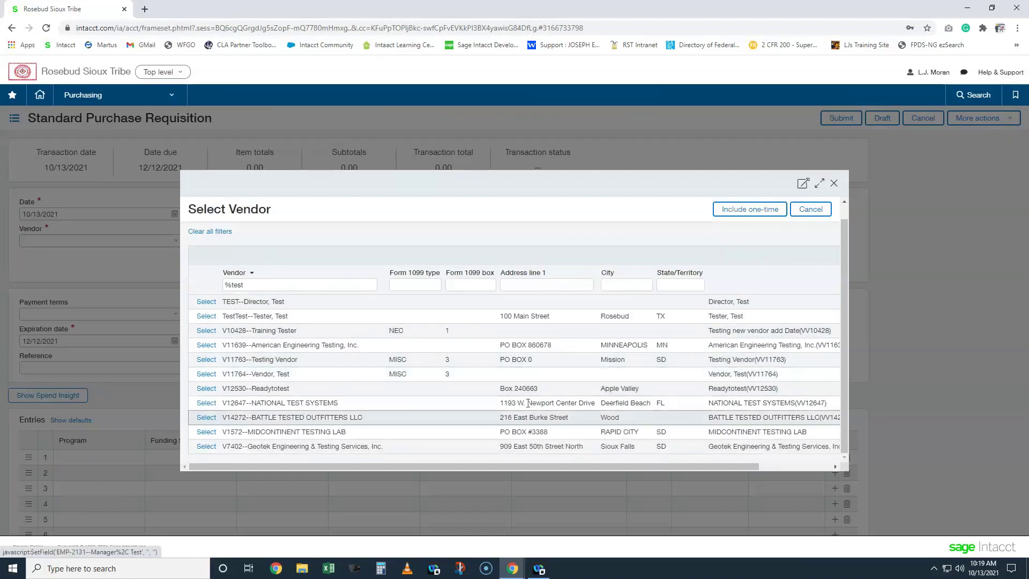
scroll(377, 418, "up", 1)
scroll(377, 418, "up", 1)
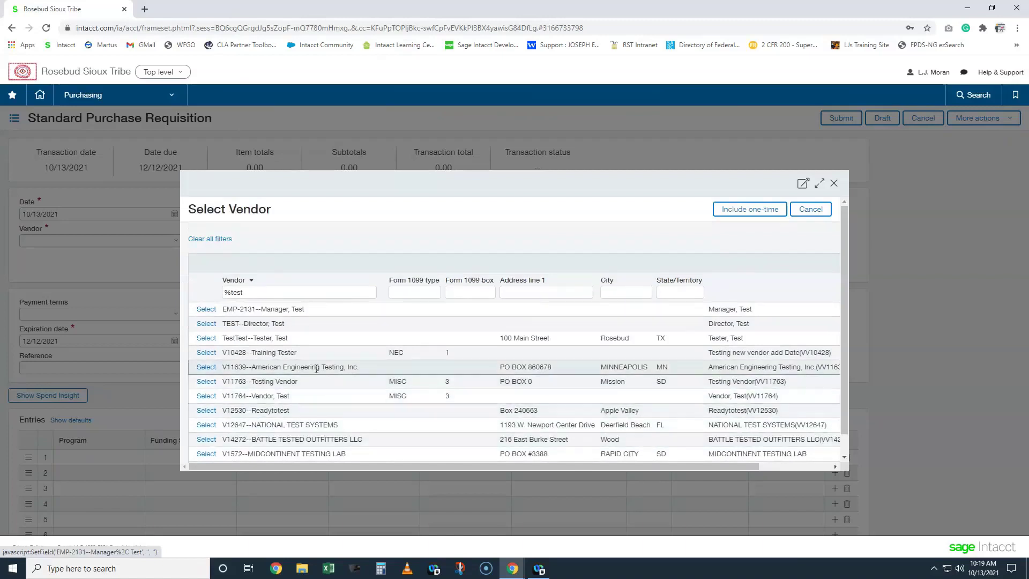
left_click(204, 367)
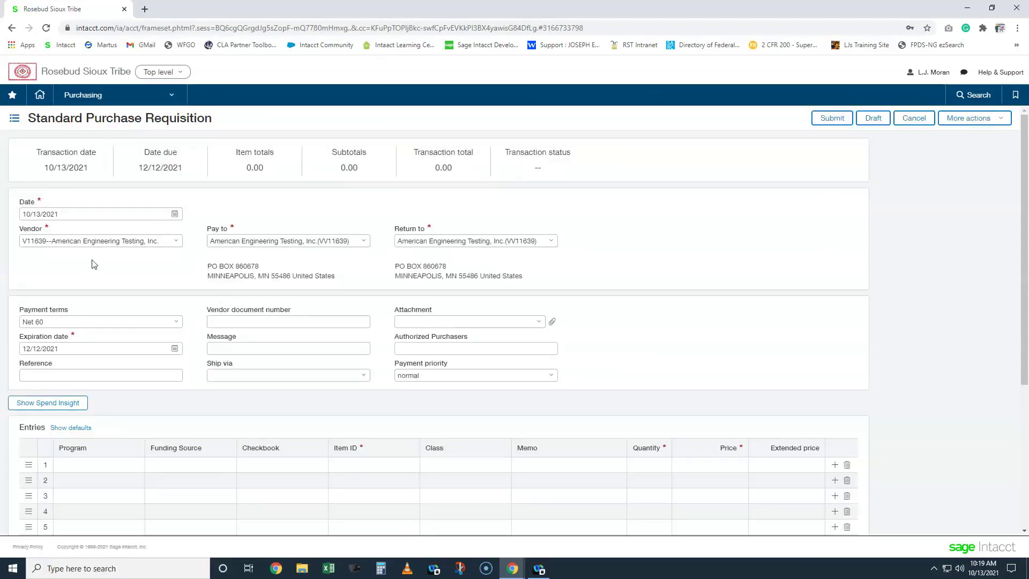
- Enter 'test' in Vendor and choose V11763--Testing Vendor as the vendor
type("test")
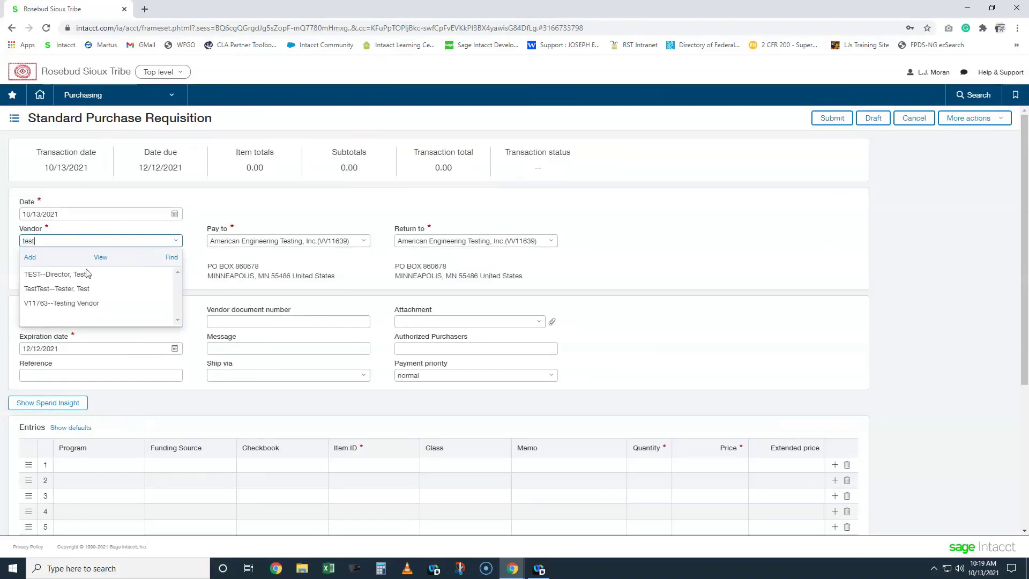
left_click(90, 301)
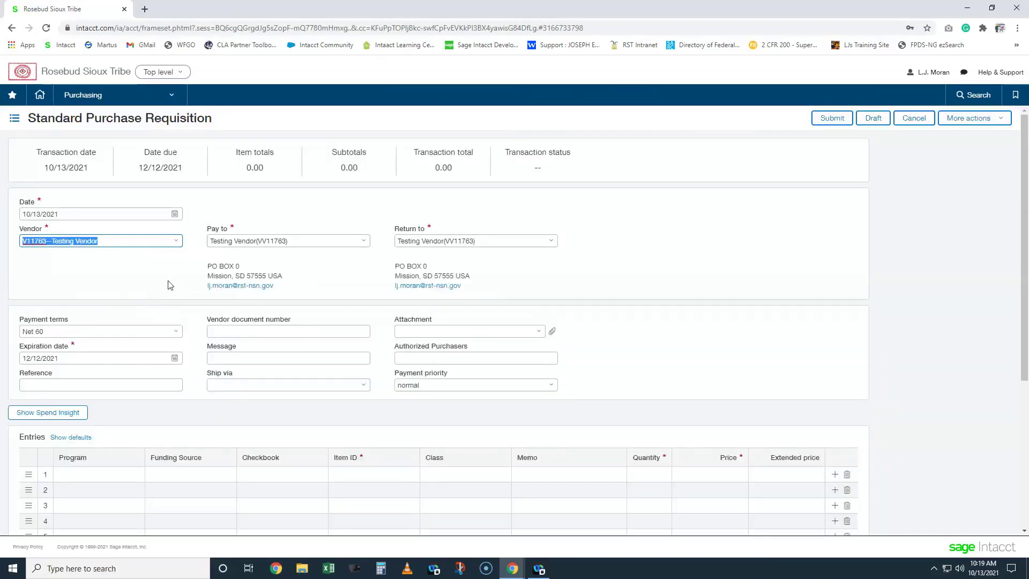
left_click(72, 357)
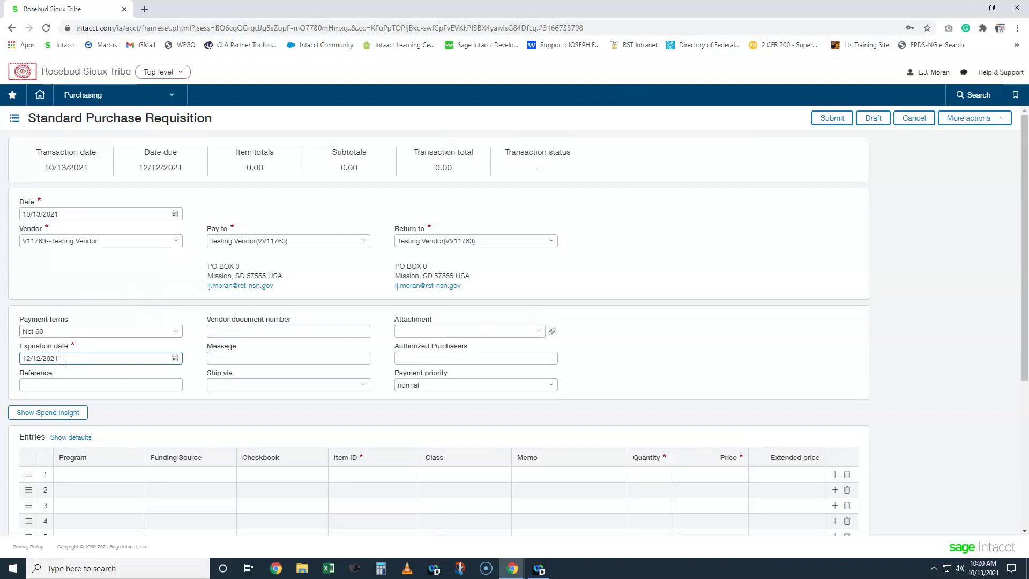
left_click(65, 360)
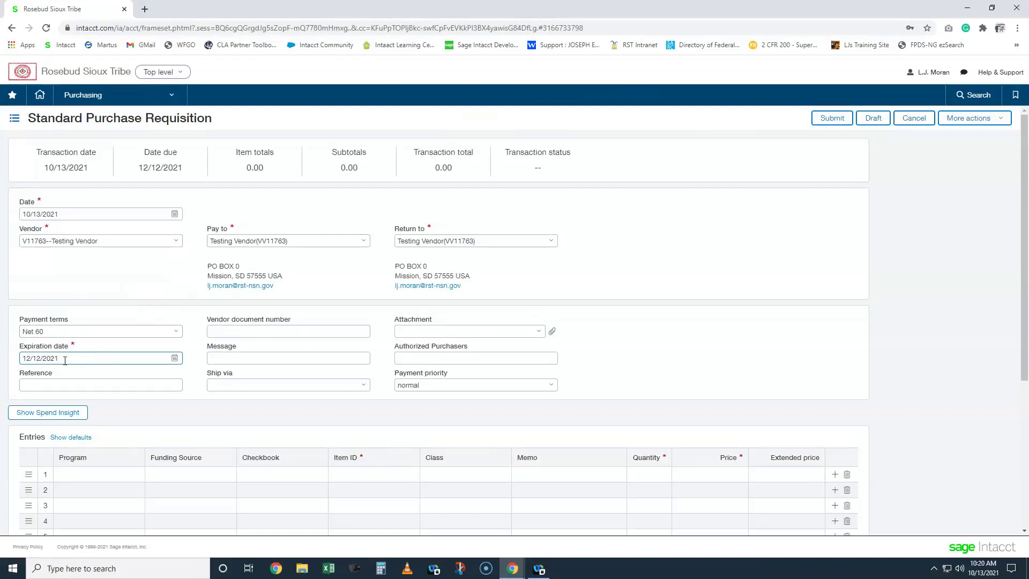
left_click(124, 388)
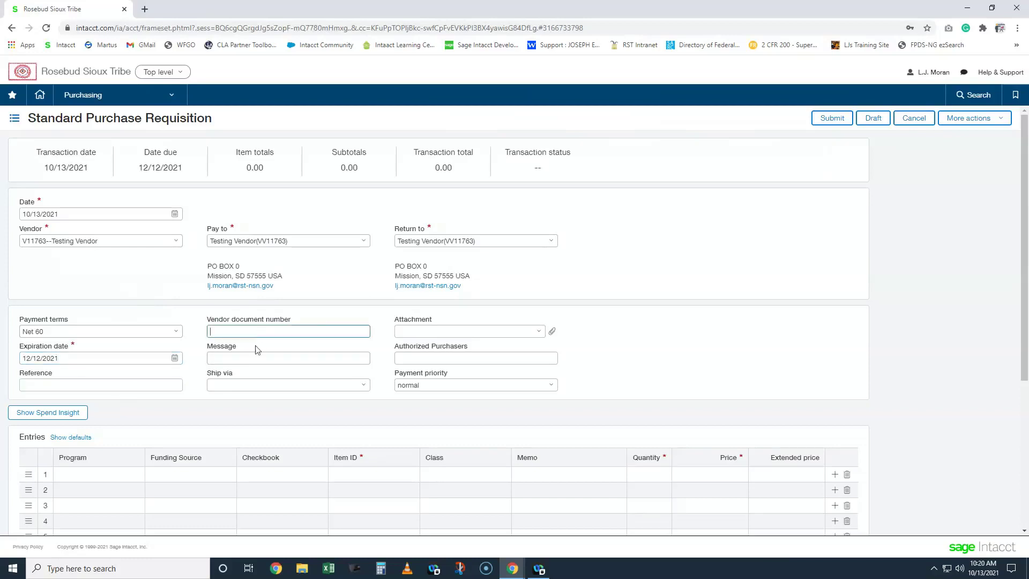
left_click(248, 358)
left_click(187, 311)
left_click(223, 358)
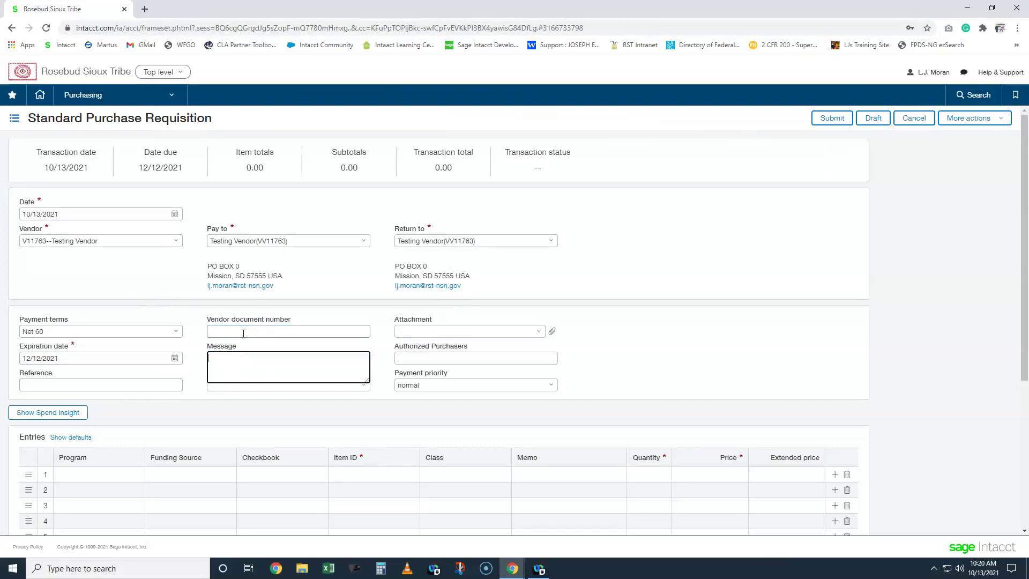
left_click(201, 307)
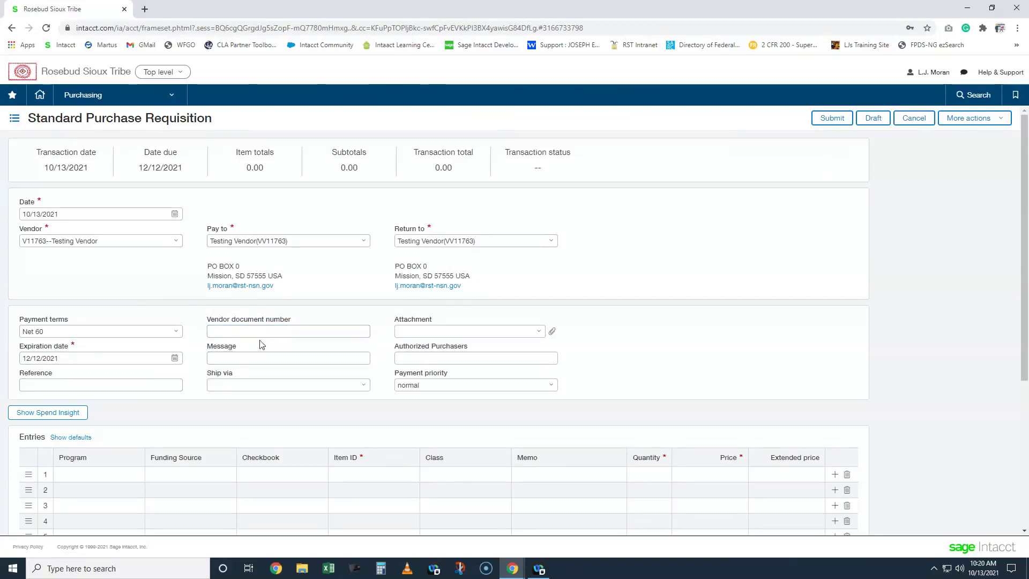
left_click(238, 357)
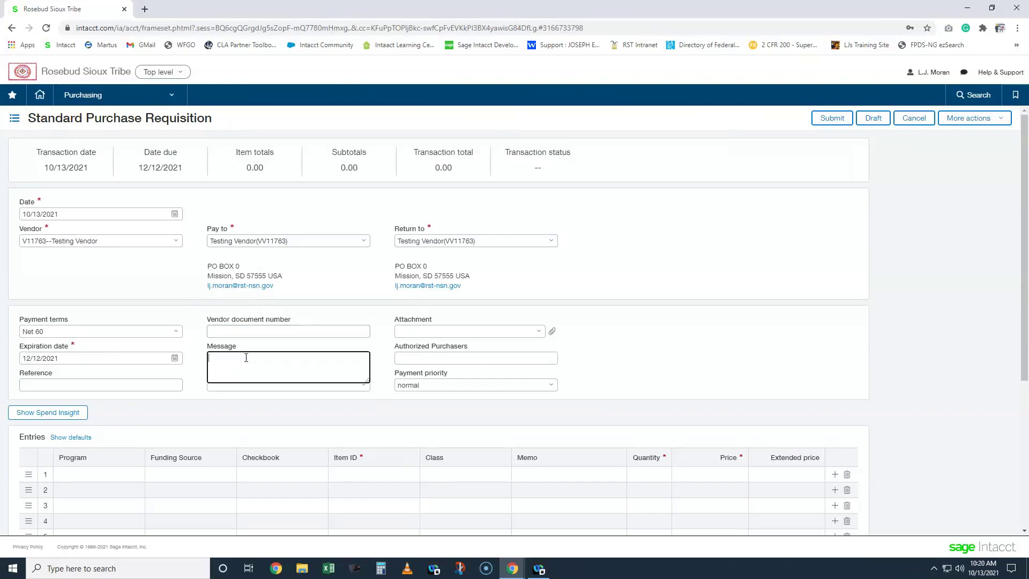
left_click(207, 316)
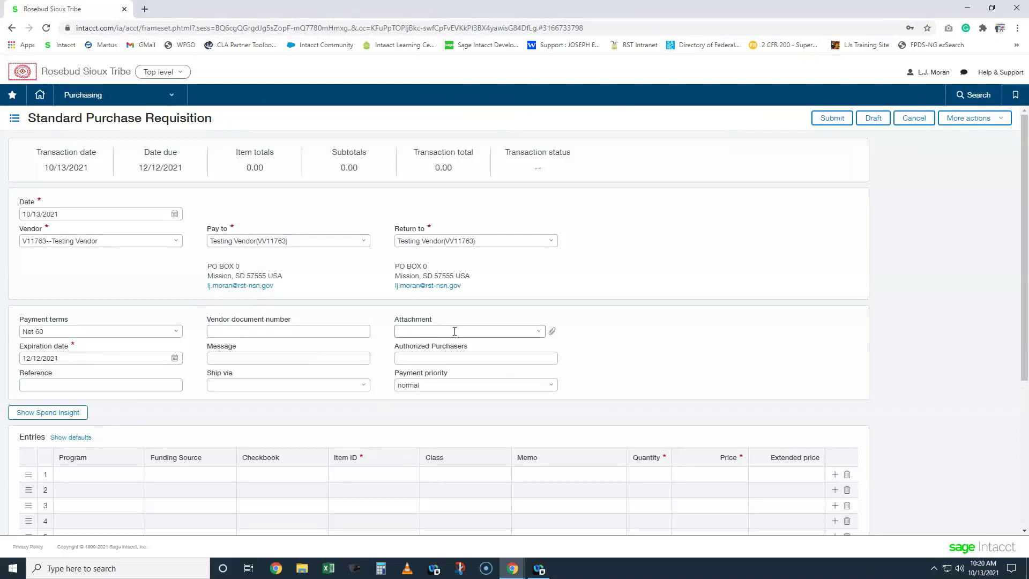
left_click(418, 357)
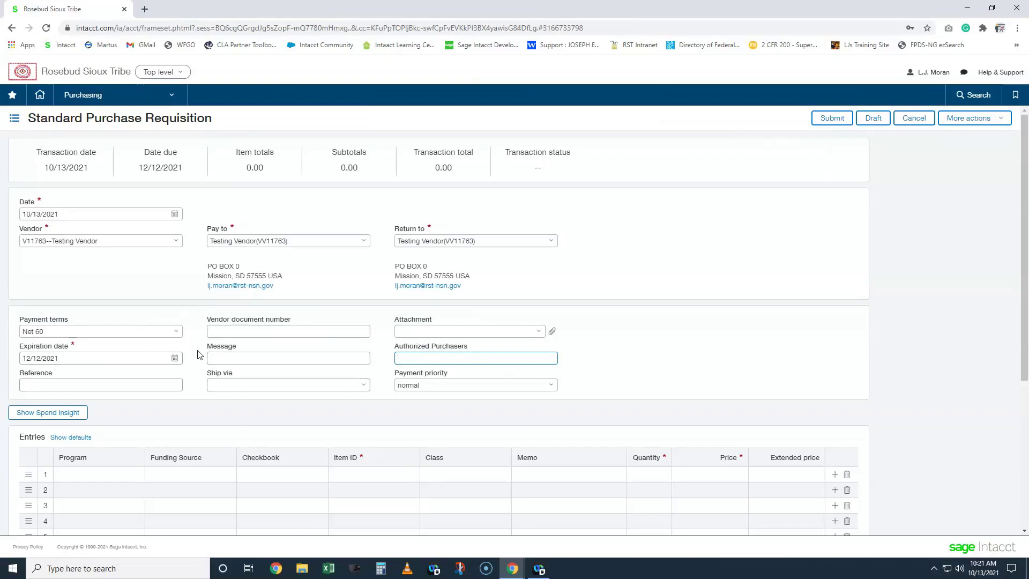
scroll(199, 353, "down", 1)
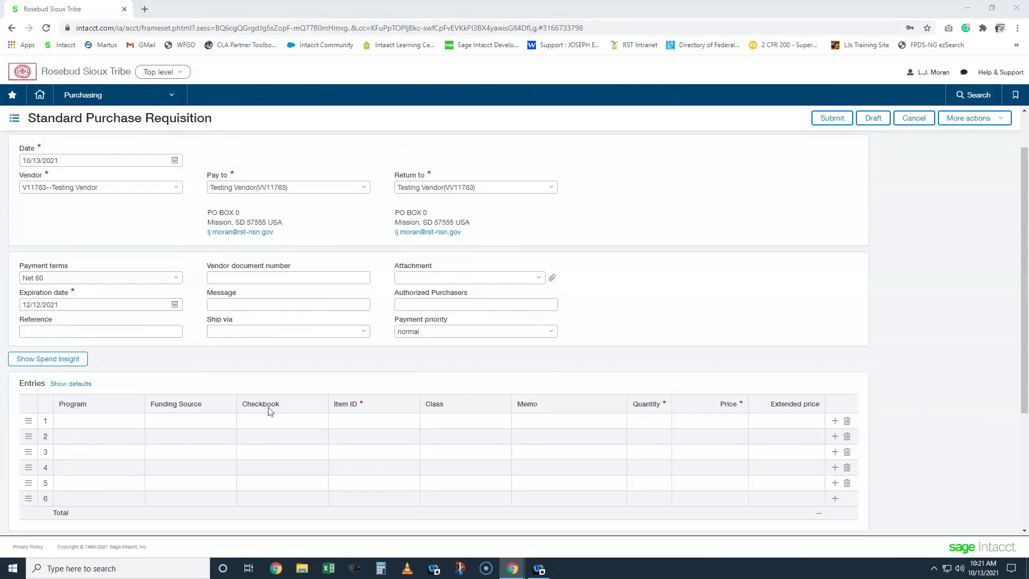
left_click(122, 422)
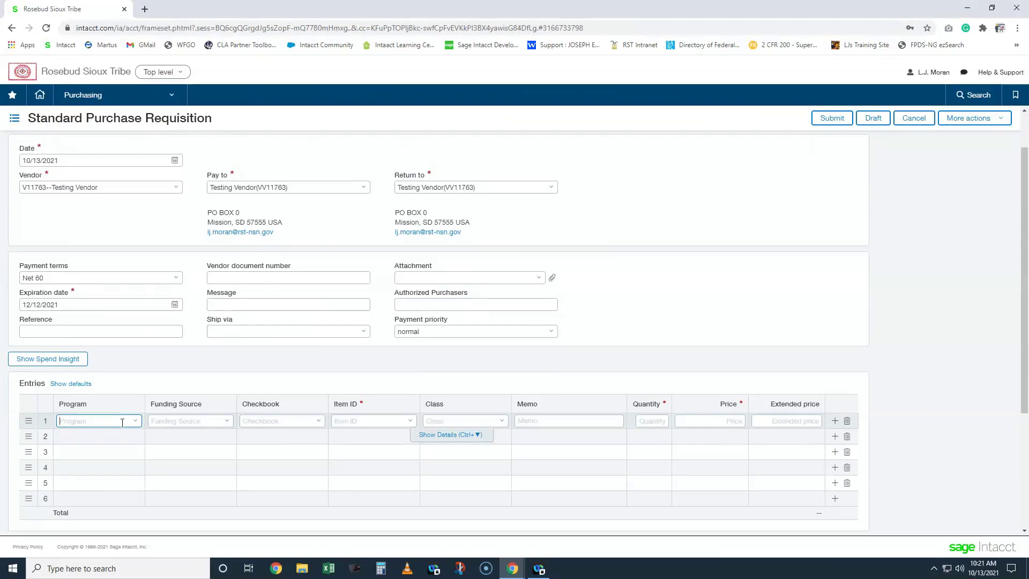
- Set line 1's program to TEST--Test Company and funding source to TEST FOR TRAINING
type("test")
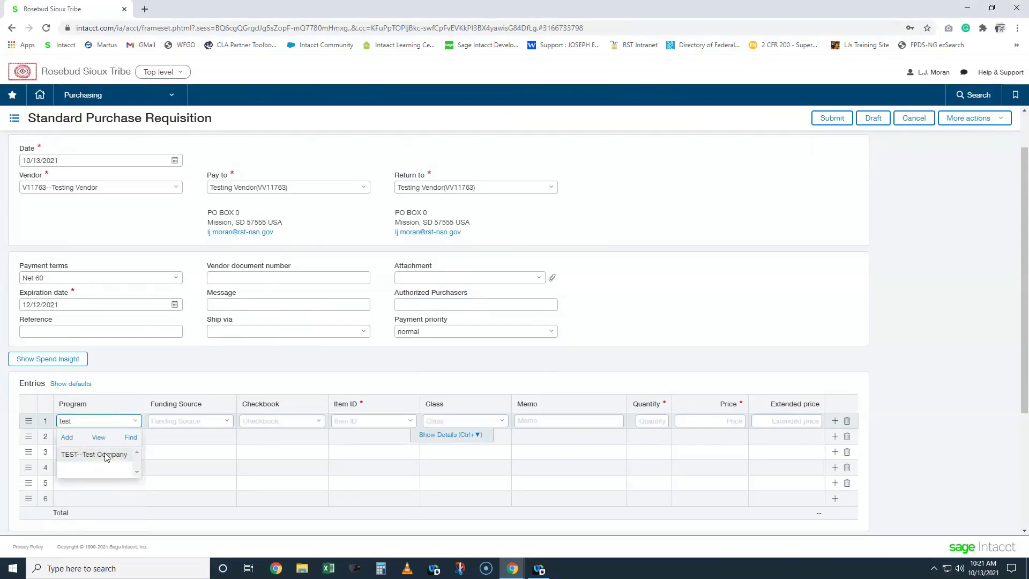
left_click(107, 456)
left_click(199, 427)
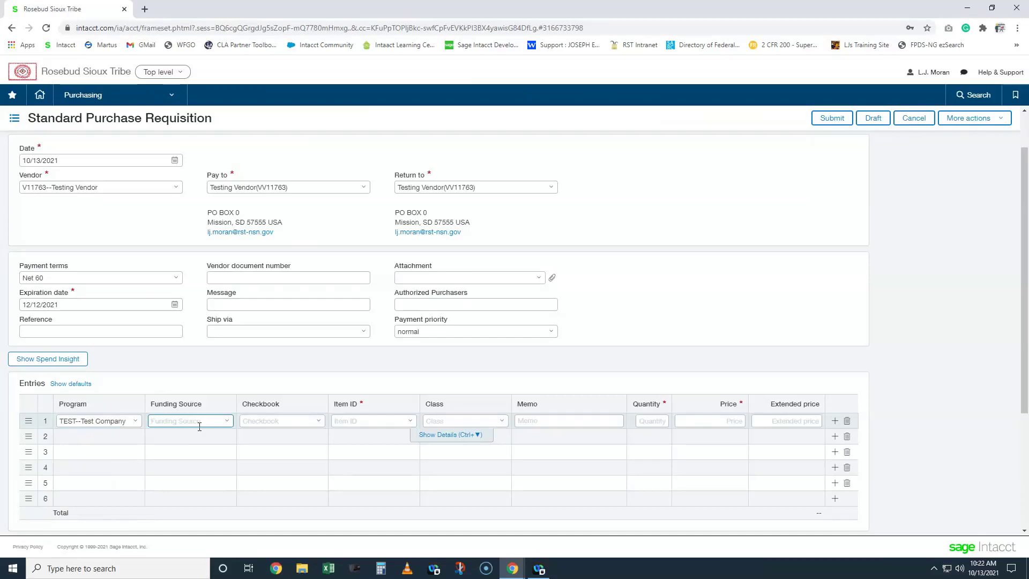
type("test")
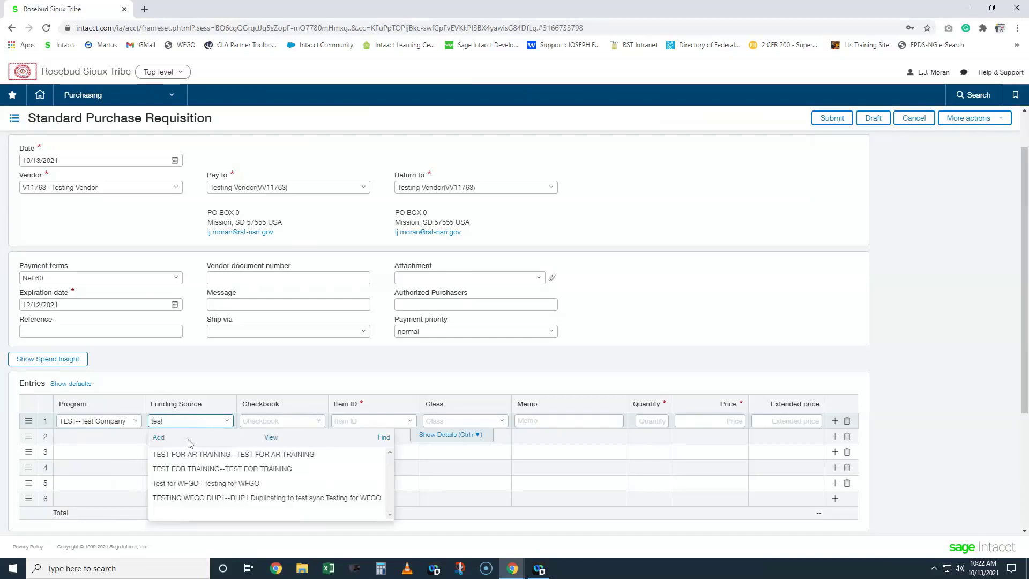
left_click(197, 471)
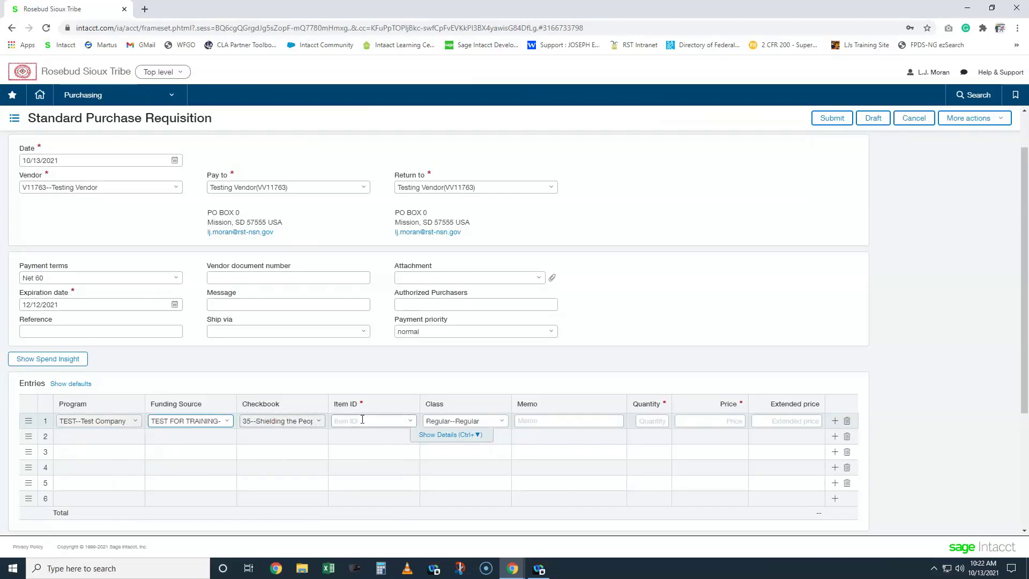
left_click(410, 421)
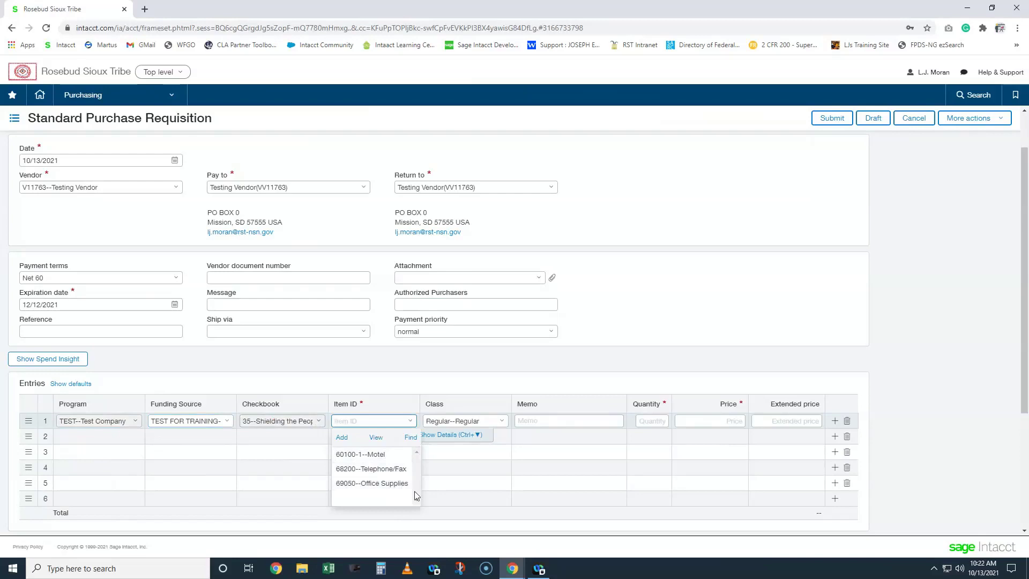
- Give line 1 item 69050--Office Supplies, memo '4456l;jlk HP INK' and price 10
left_click(386, 483)
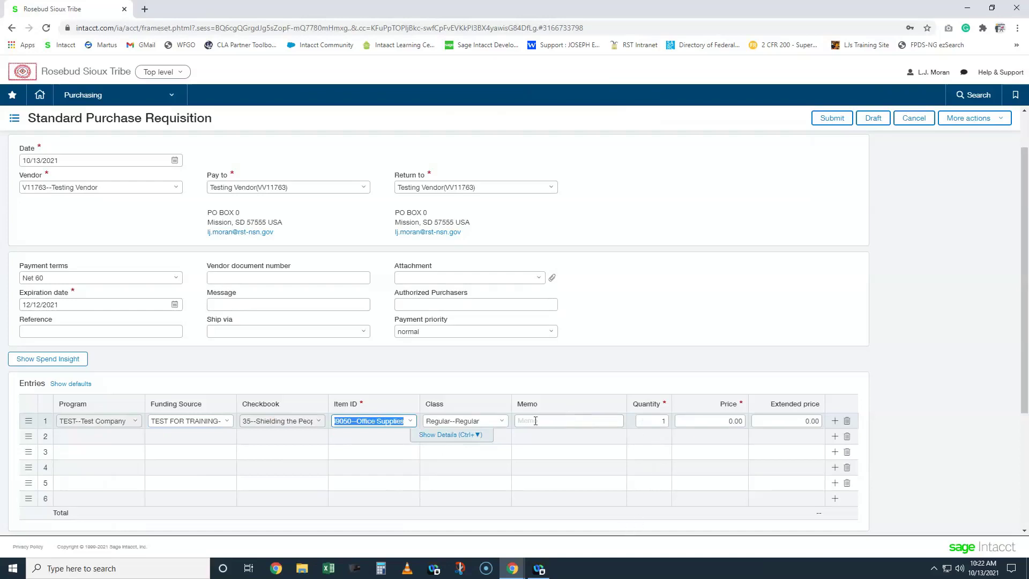
left_click(567, 424)
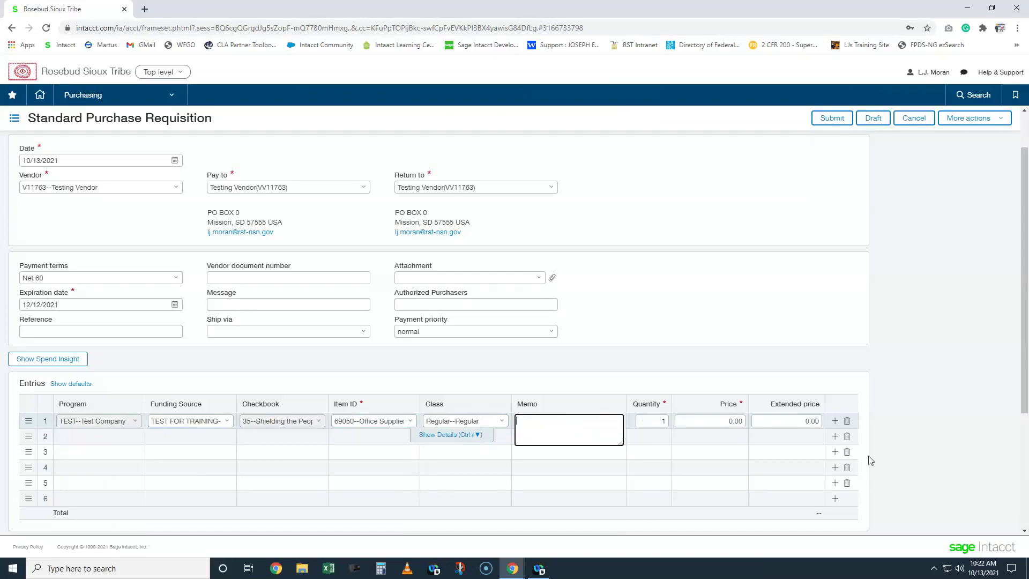
type("4456l;jlk HP INK")
left_click(649, 423)
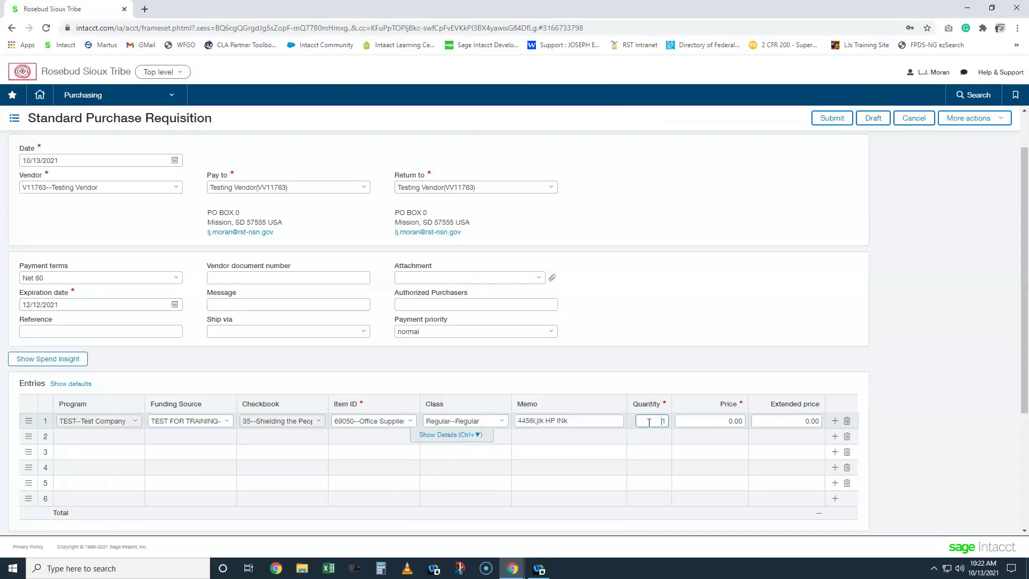
left_click(720, 432)
type("10")
left_click(746, 358)
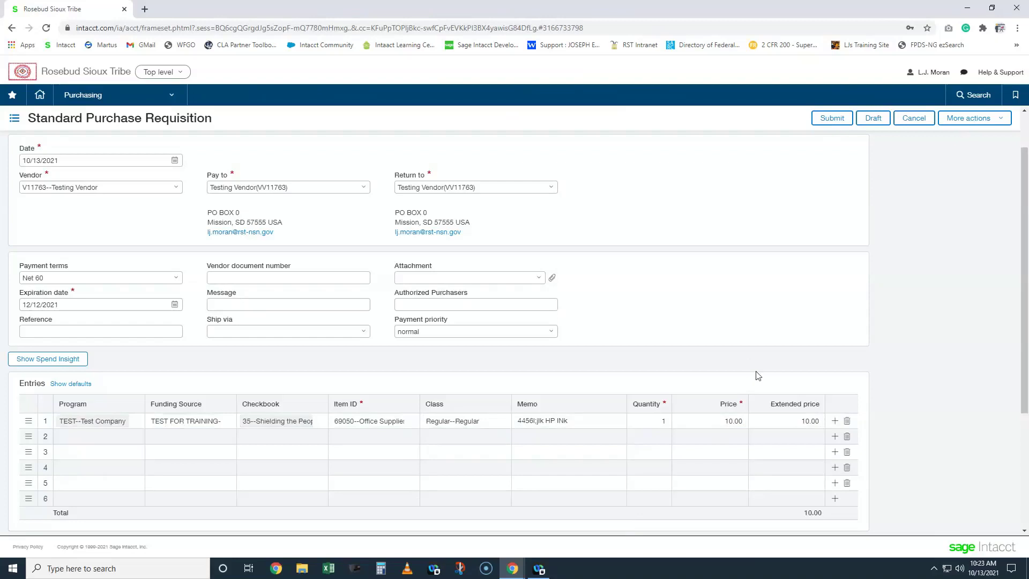
- Show Spend Insight to check budget availability for line 1
left_click(68, 366)
left_click(68, 367)
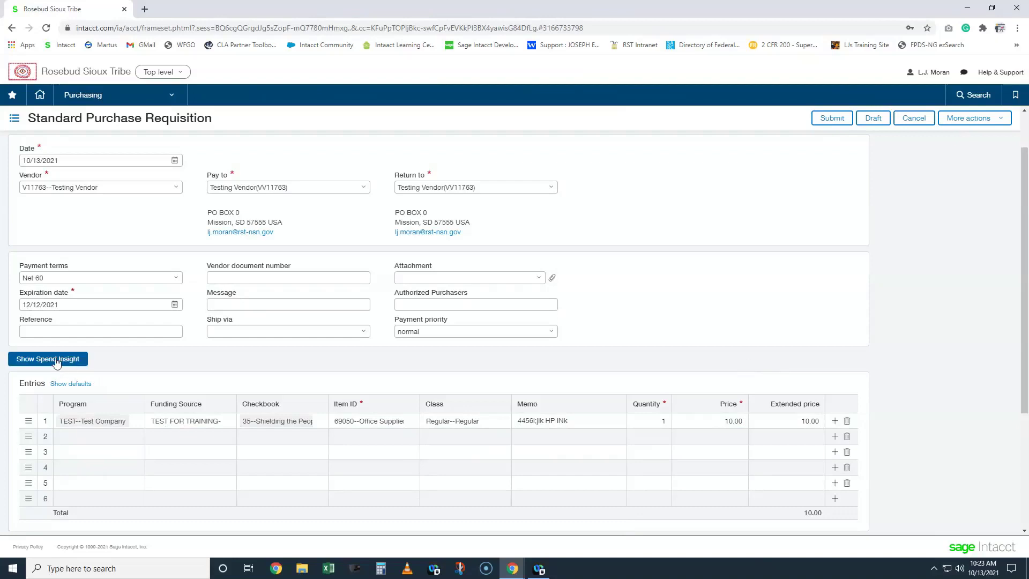
left_click(57, 363)
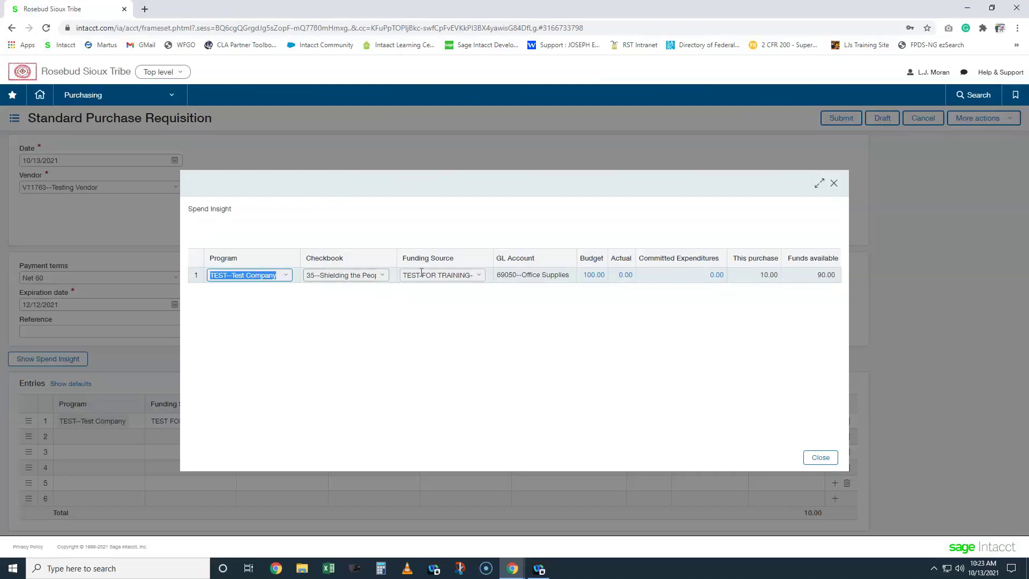
- Review Spend Insight for GL 69050: committed expenditures, 10.00 this purchase, 90.00 funds available
left_click_drag(504, 274, 531, 275)
left_click(558, 296)
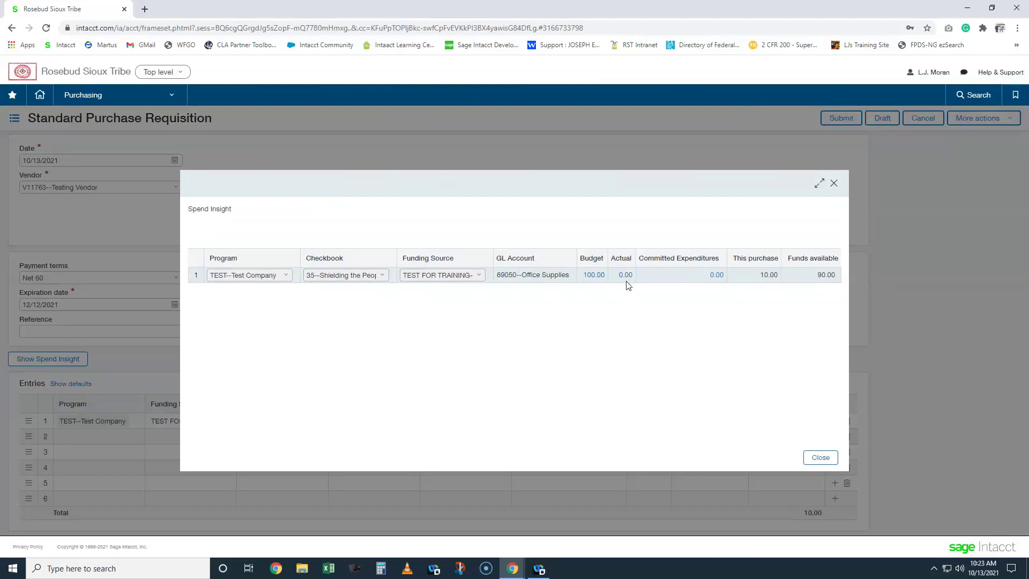
left_click_drag(648, 259, 696, 268)
left_click(689, 311)
triple_click(761, 261)
double_click(765, 275)
left_click_drag(792, 271, 817, 291)
double_click(819, 276)
left_click(777, 336)
- Add line 2 with TEST FOR TRAINING funding, item 68200--Telephone/Fax at 5.00, and recheck Spend Insight
left_click(820, 457)
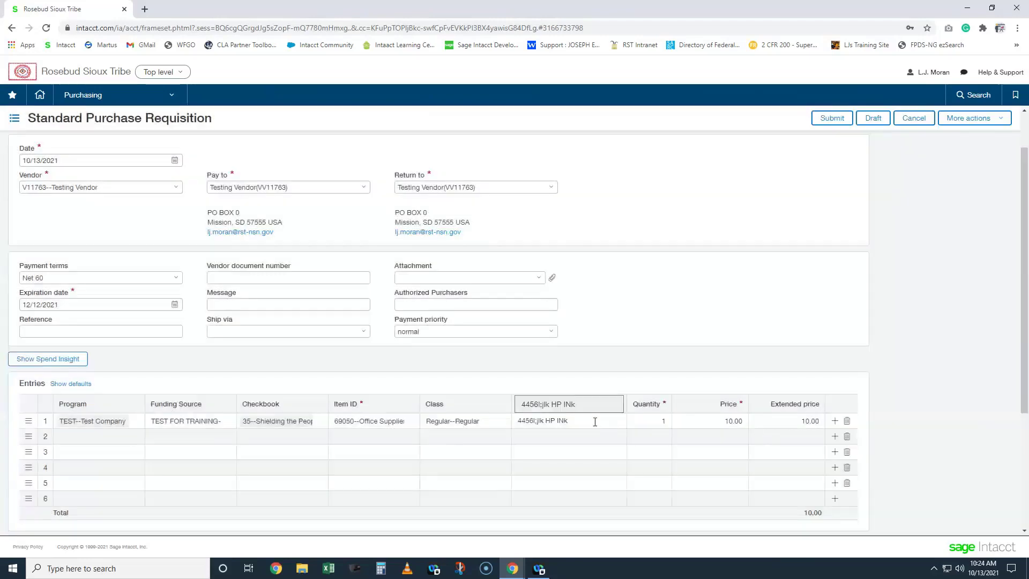
left_click(189, 437)
type("test")
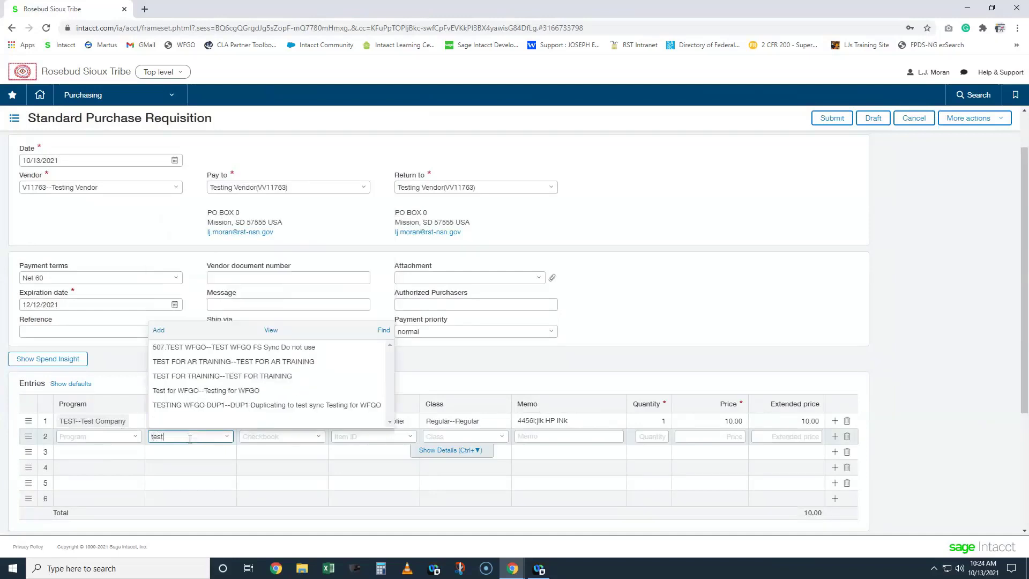
left_click(218, 377)
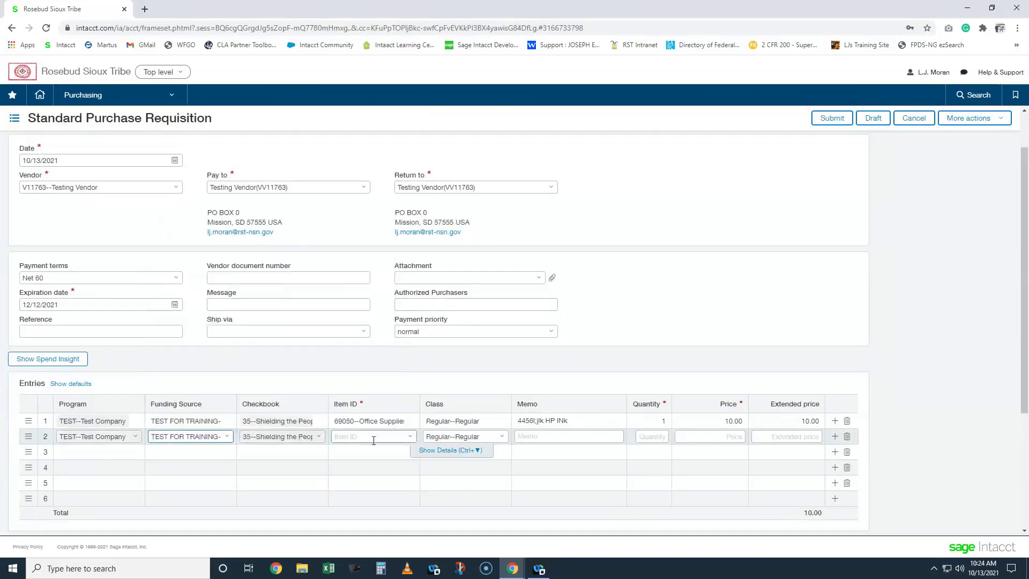
left_click(412, 439)
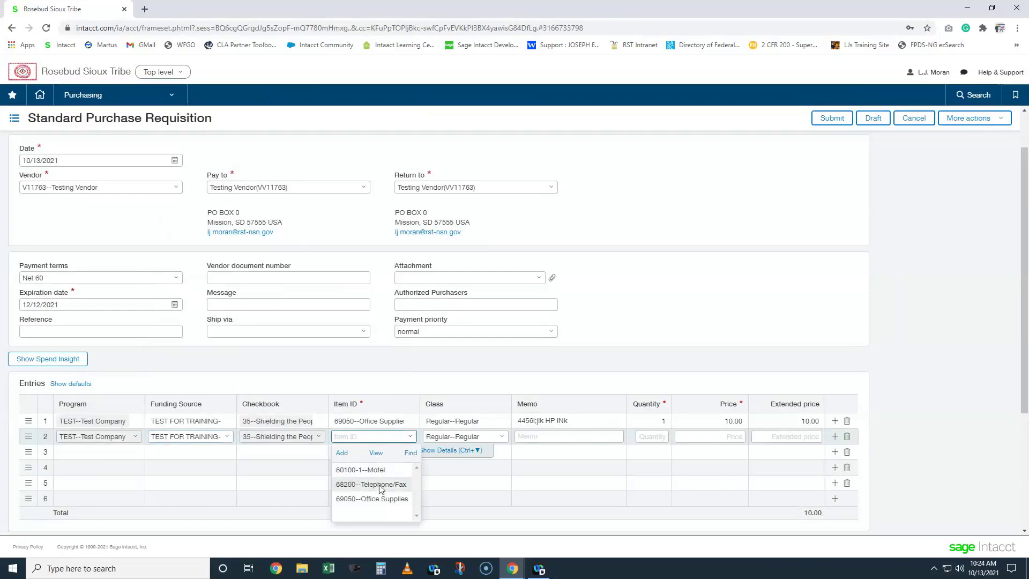
left_click(382, 485)
left_click(692, 438)
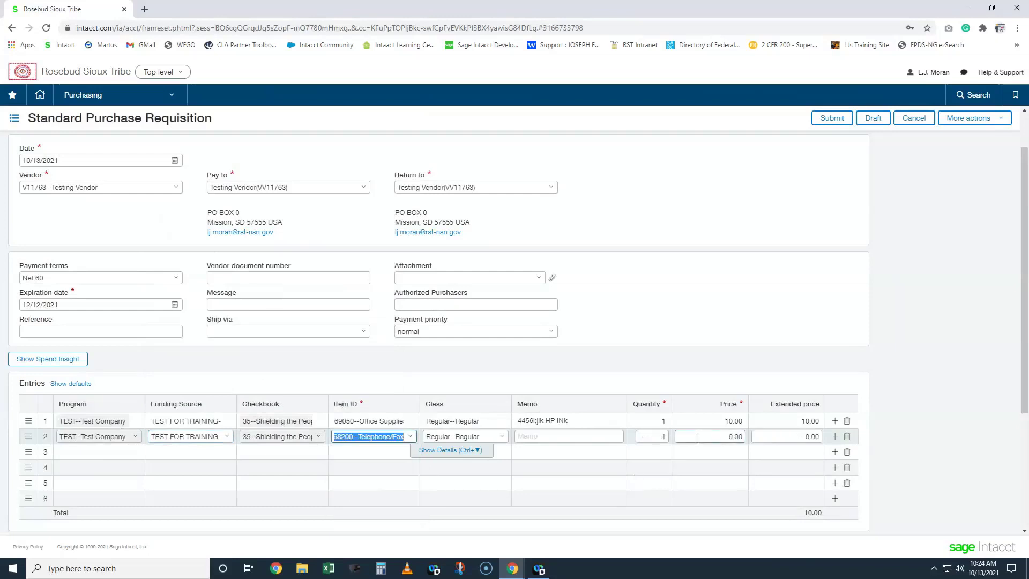
type("5")
left_click(703, 388)
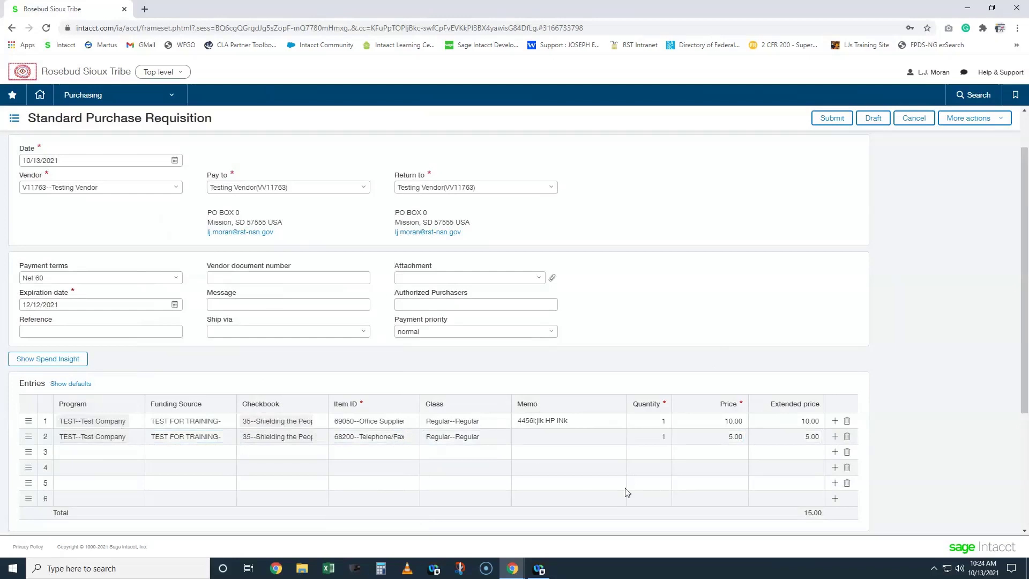
left_click(52, 361)
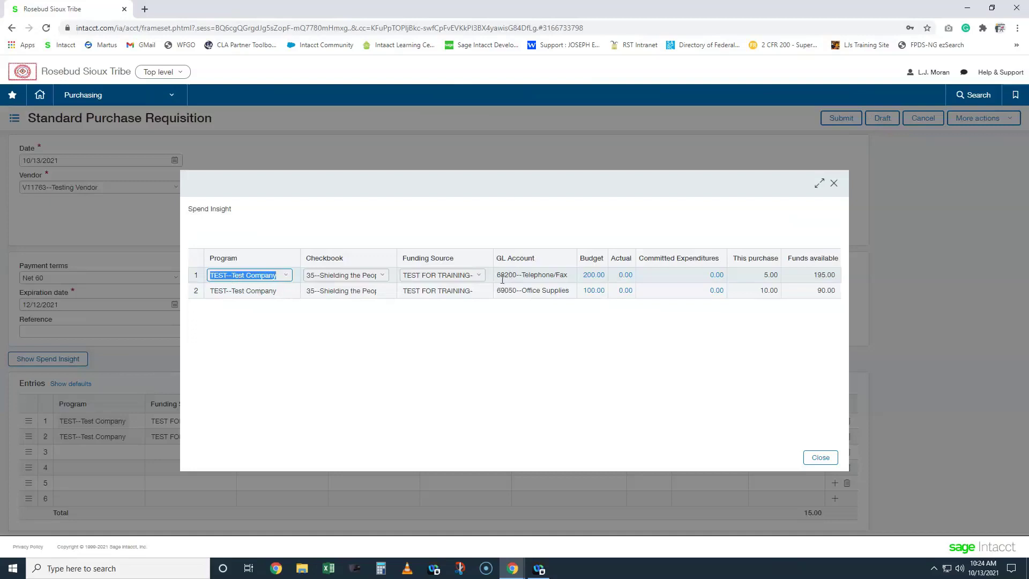
left_click_drag(504, 276, 544, 276)
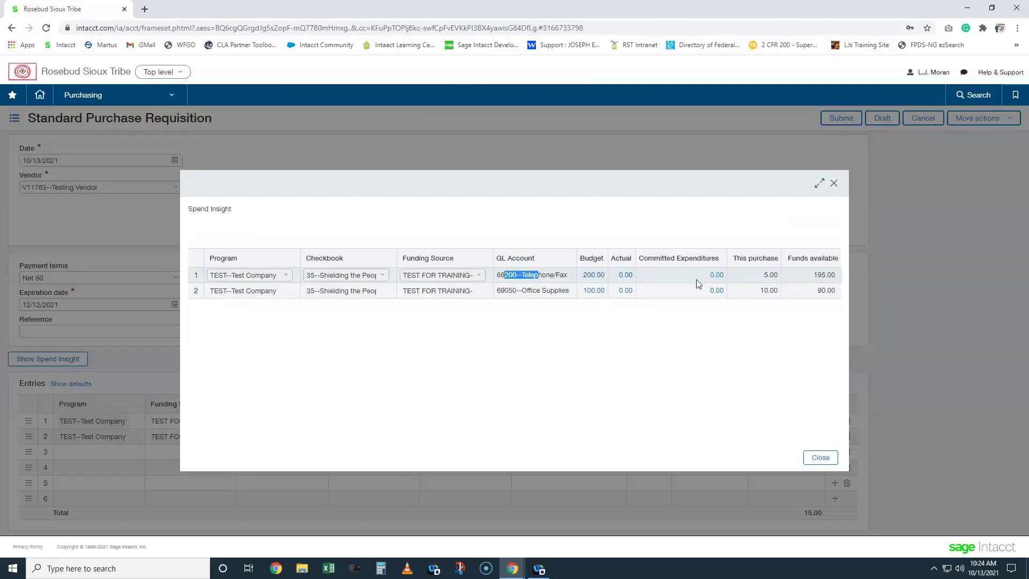
left_click_drag(763, 276, 793, 286)
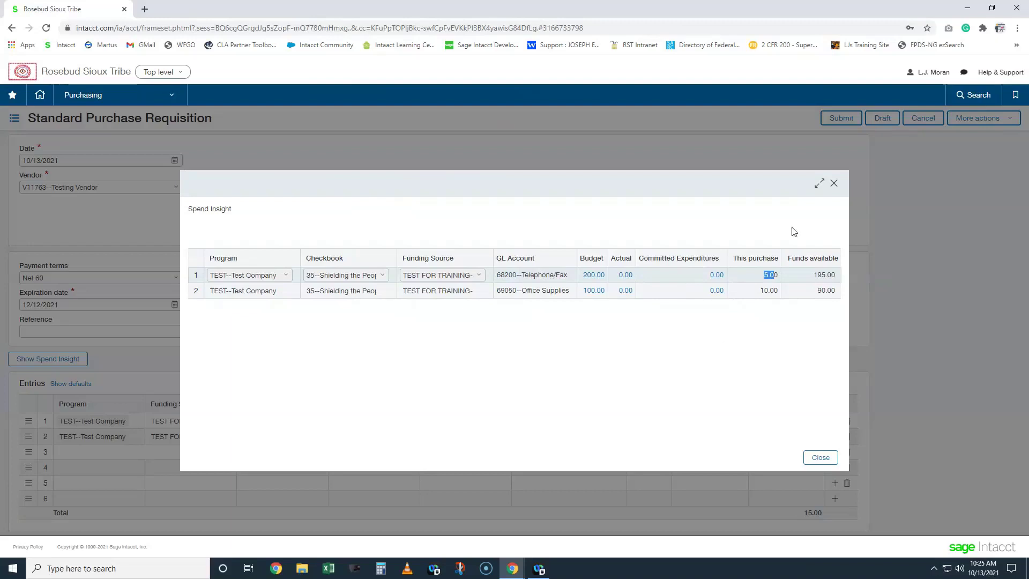
left_click(834, 184)
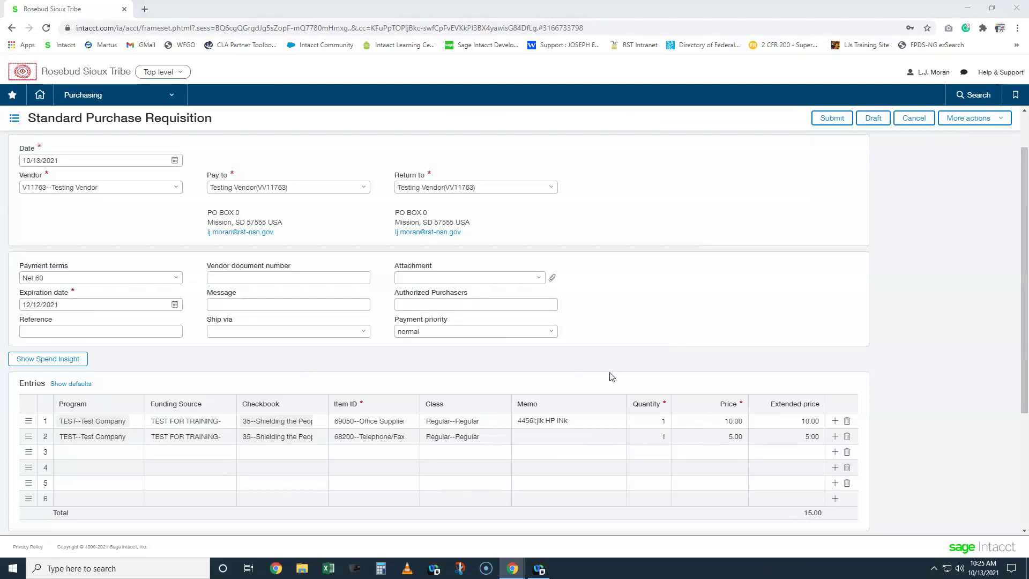
left_click(144, 9)
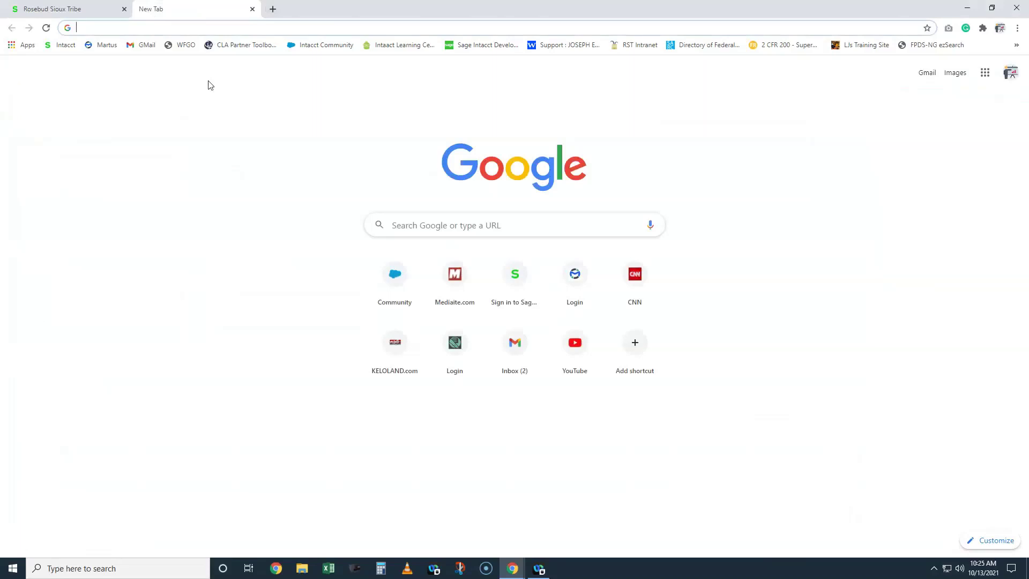
- Go to oig.hhs.gov and open the Exclusions Online Searchable Database
type("oig.hhs.gov")
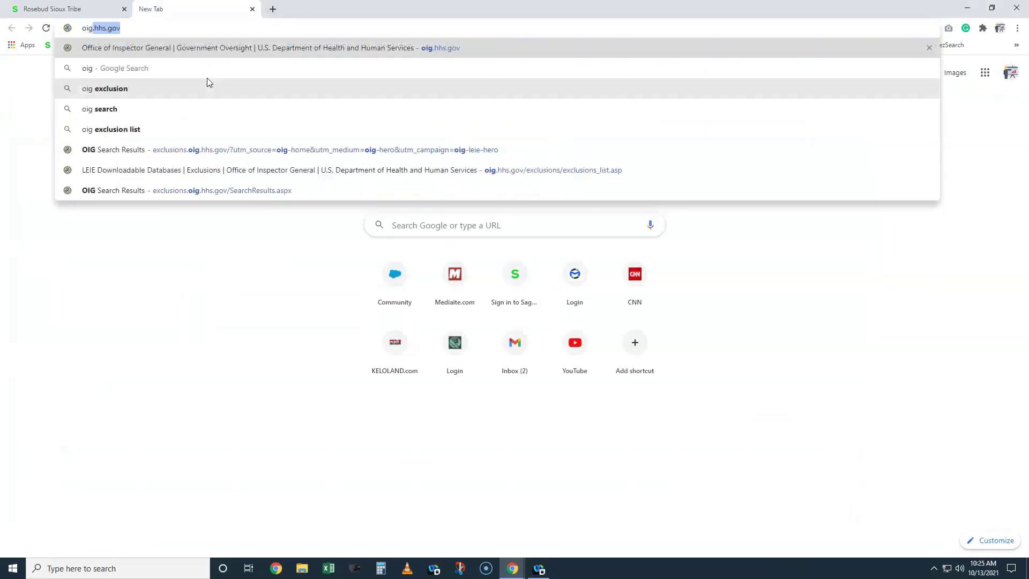
key("Return")
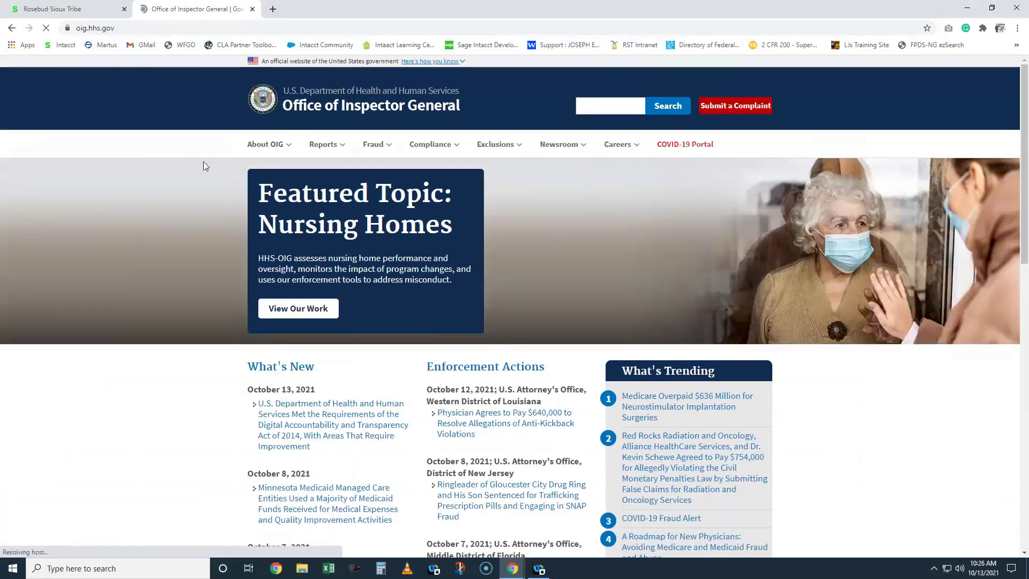
left_click(507, 147)
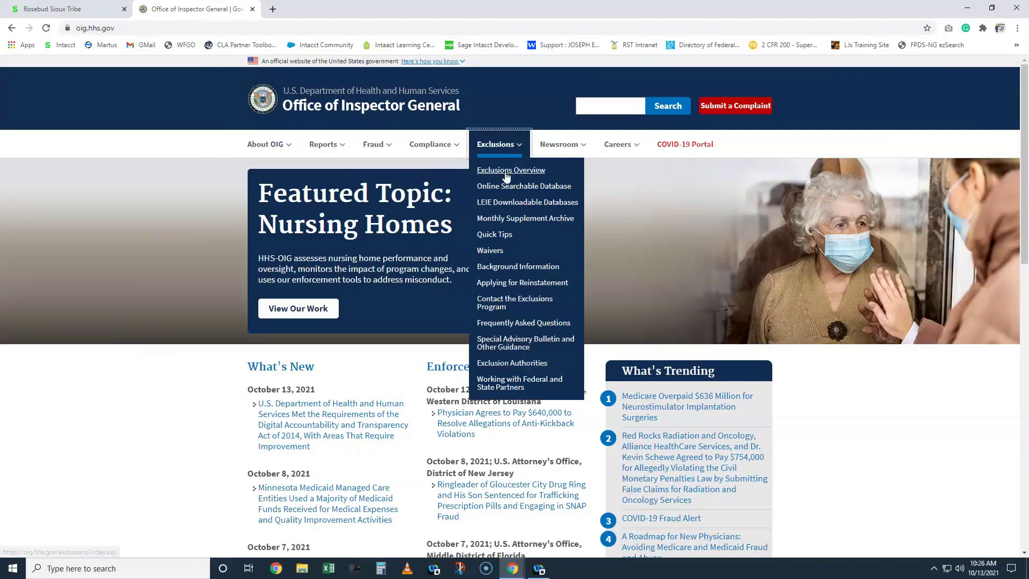
left_click(505, 190)
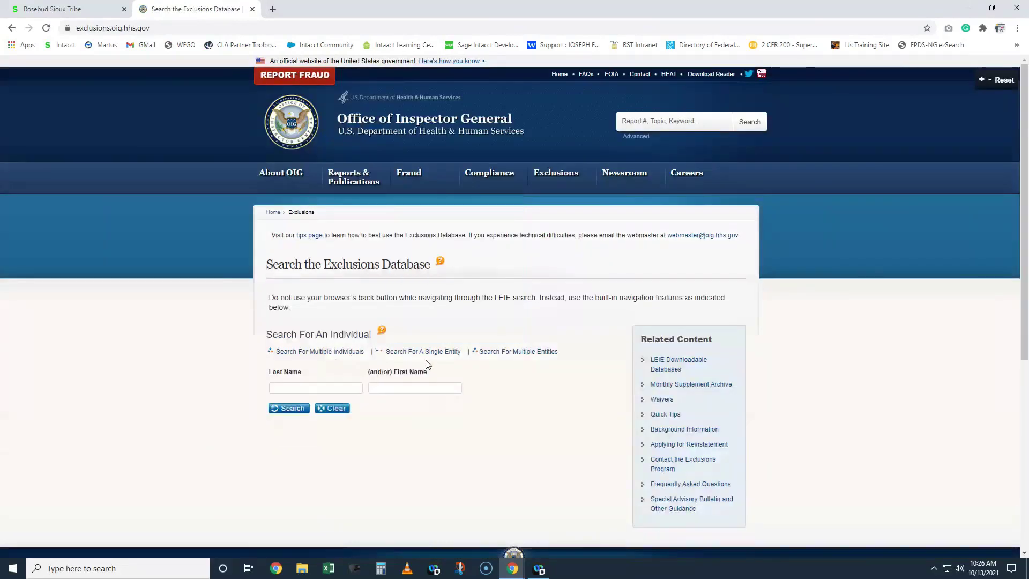
- Set up a single-entity search for 'Testing Vendor', then return to the Intacct requisition tab
left_click(425, 352)
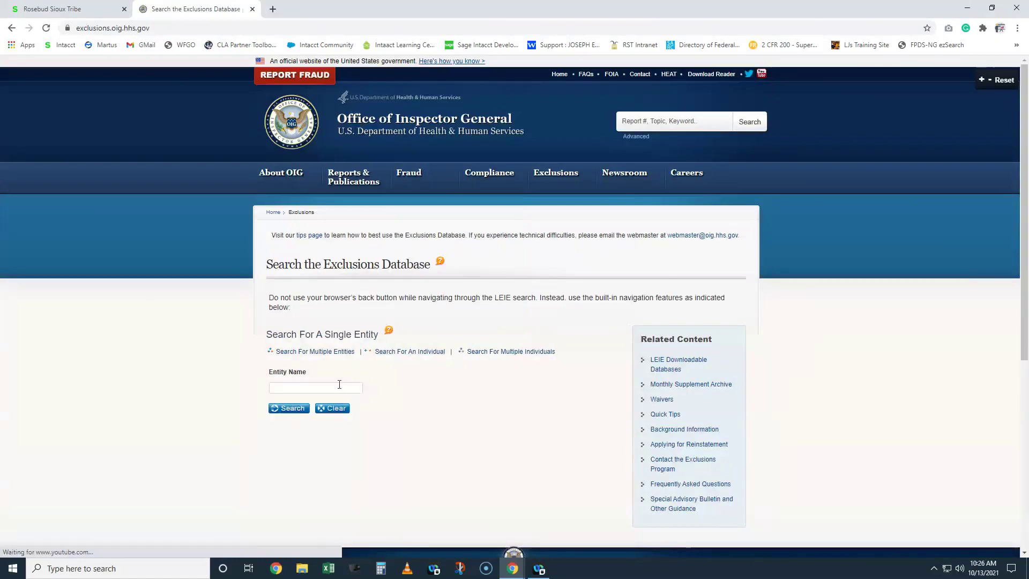
left_click(340, 386)
type("Tet")
key("BackSpace")
type("sting Vendor")
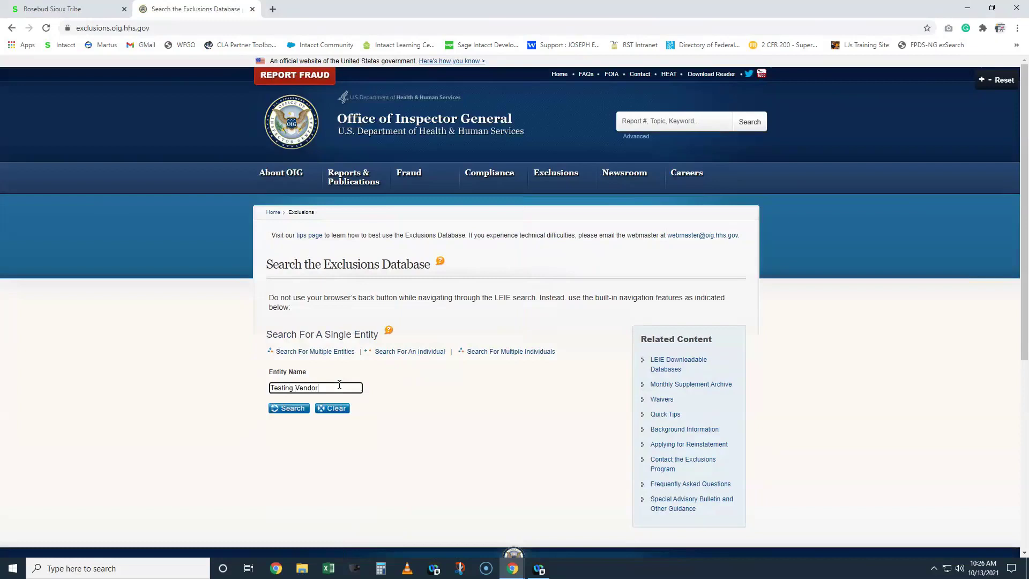
left_click(62, 11)
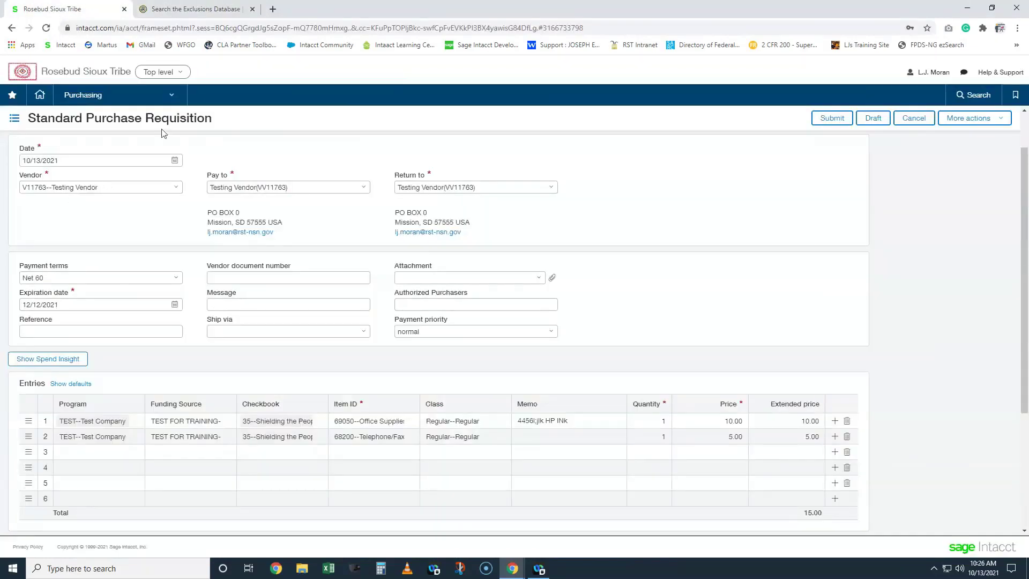
- Run the exclusion search for Testing Vendor and print the no-results page
left_click(199, 9)
left_click(293, 411)
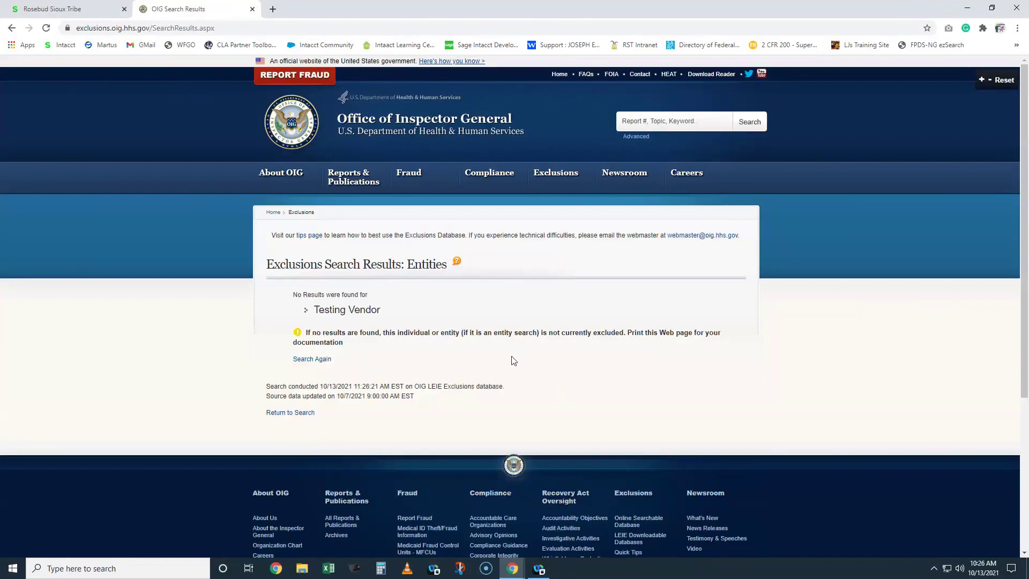
right_click(498, 346)
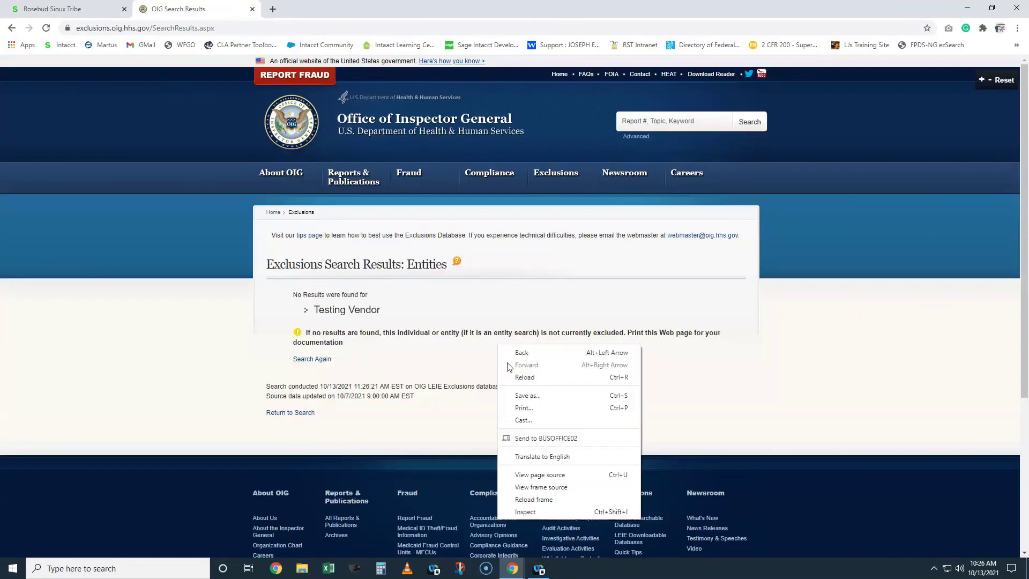
left_click(534, 410)
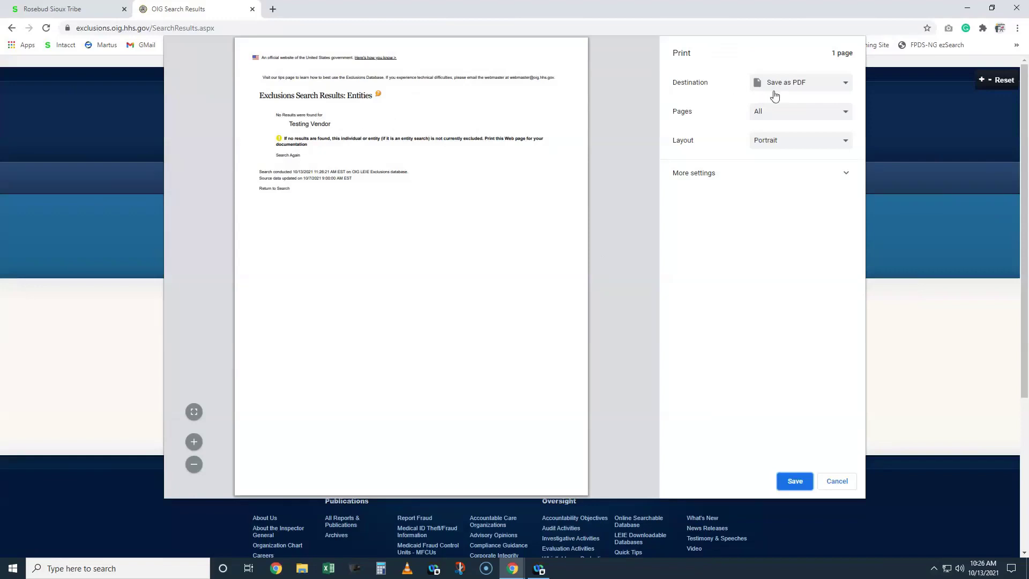
- Save the results as PDF '101321 TESTING VENDOR EPLS' on the Desktop
left_click(794, 481)
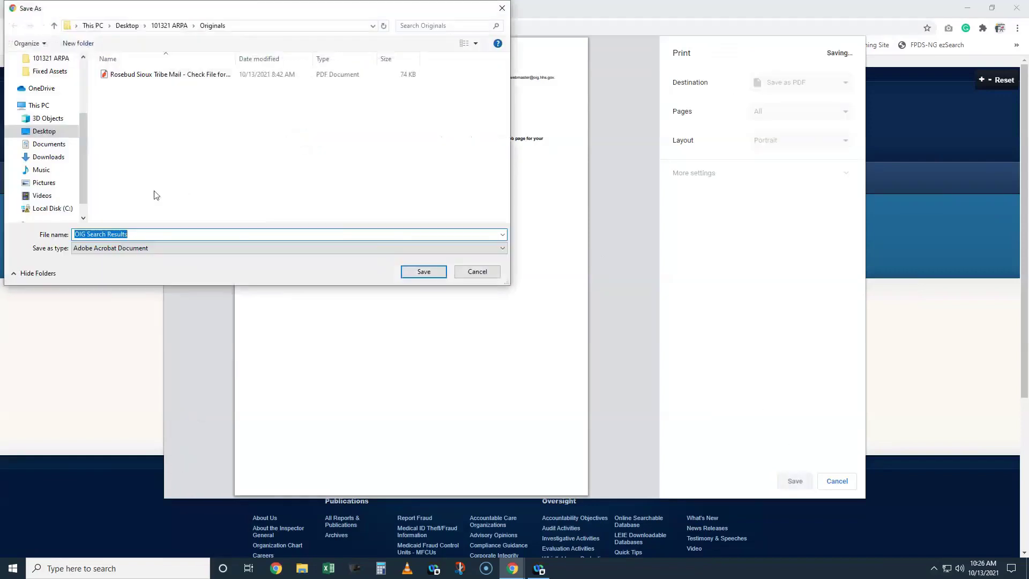
scroll(49, 117, "up", 1)
scroll(50, 117, "up", 1)
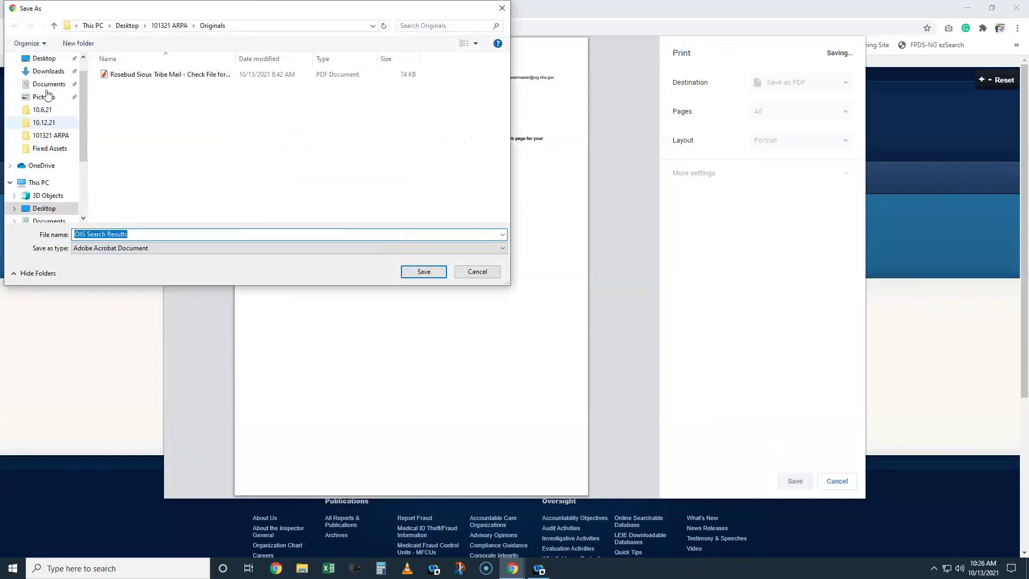
left_click(44, 58)
double_click(158, 236)
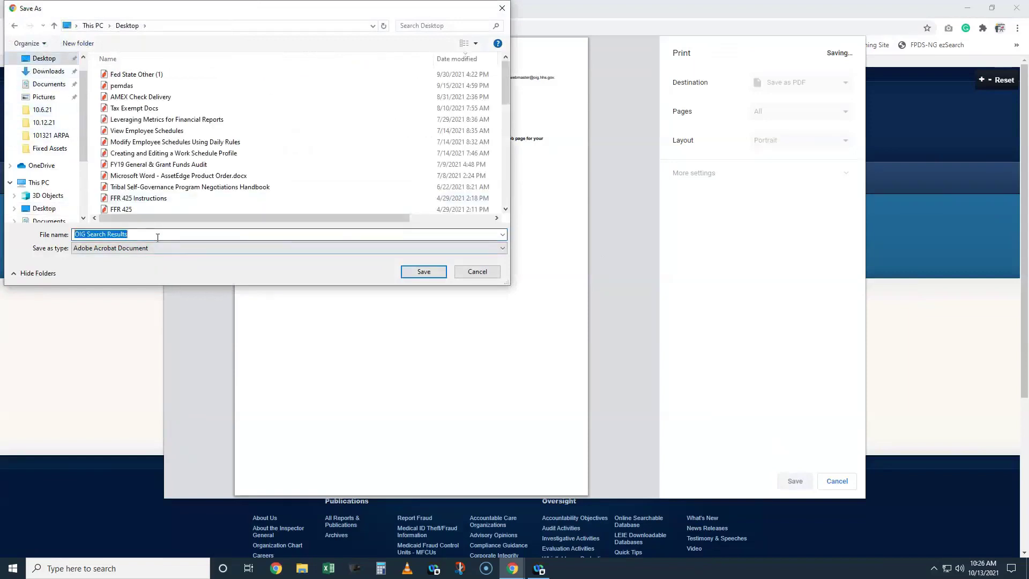
type("1013")
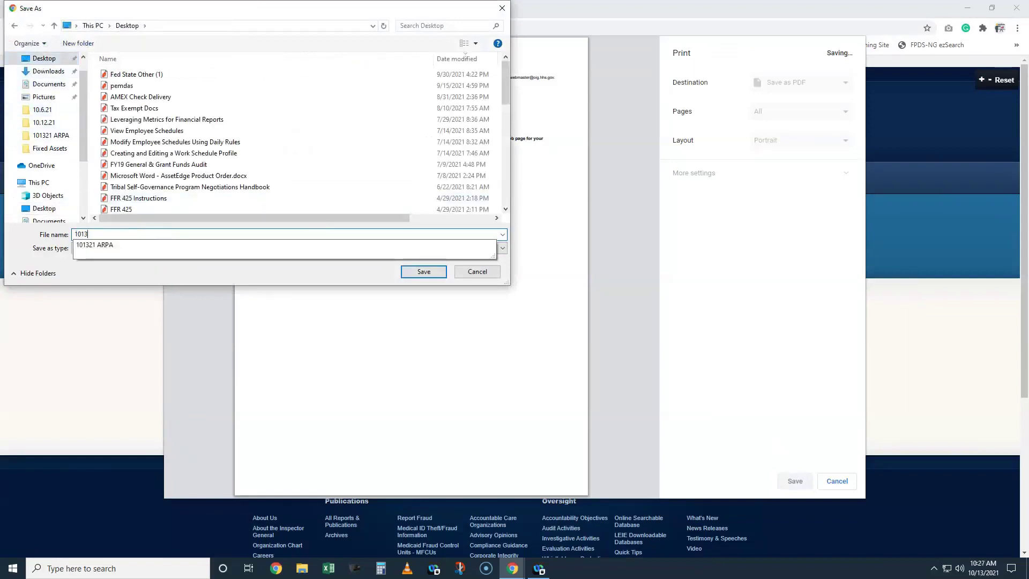
type("21 TESTING VENDOR EPLS")
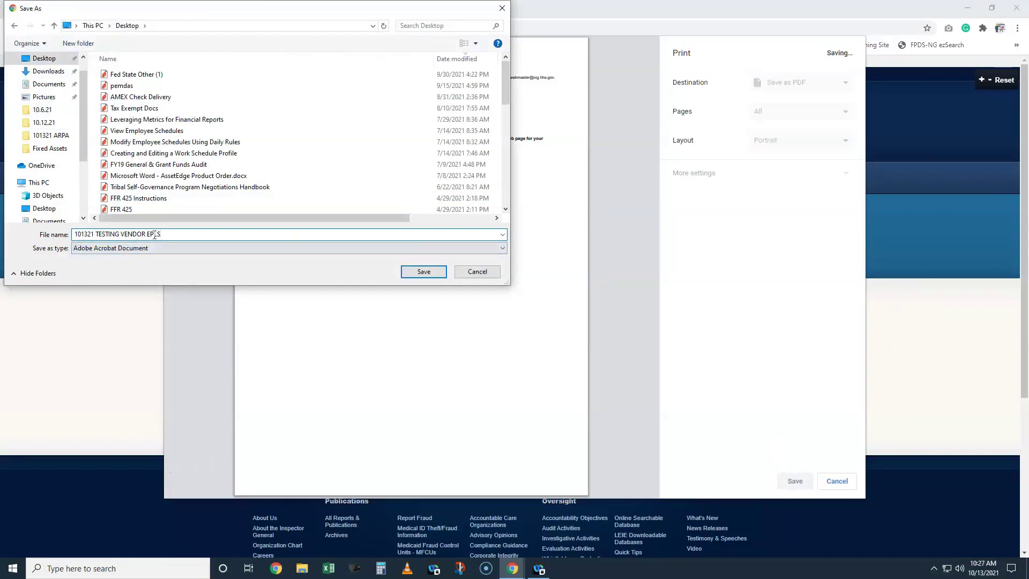
left_click(423, 273)
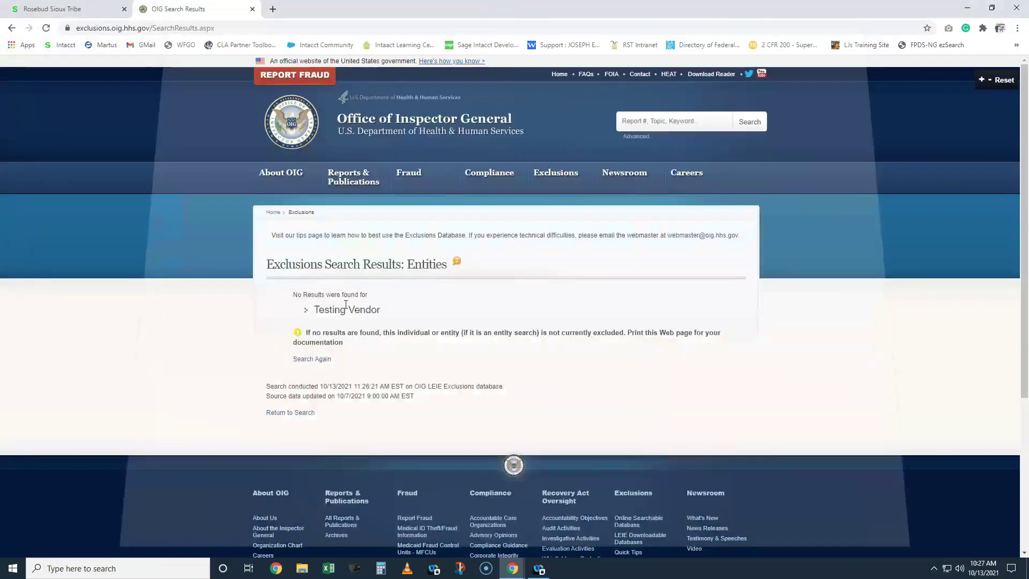
- Upload the Desktop PDF '101321 TESTING VENDOR EPLS' as a new requisition attachment
left_click(73, 11)
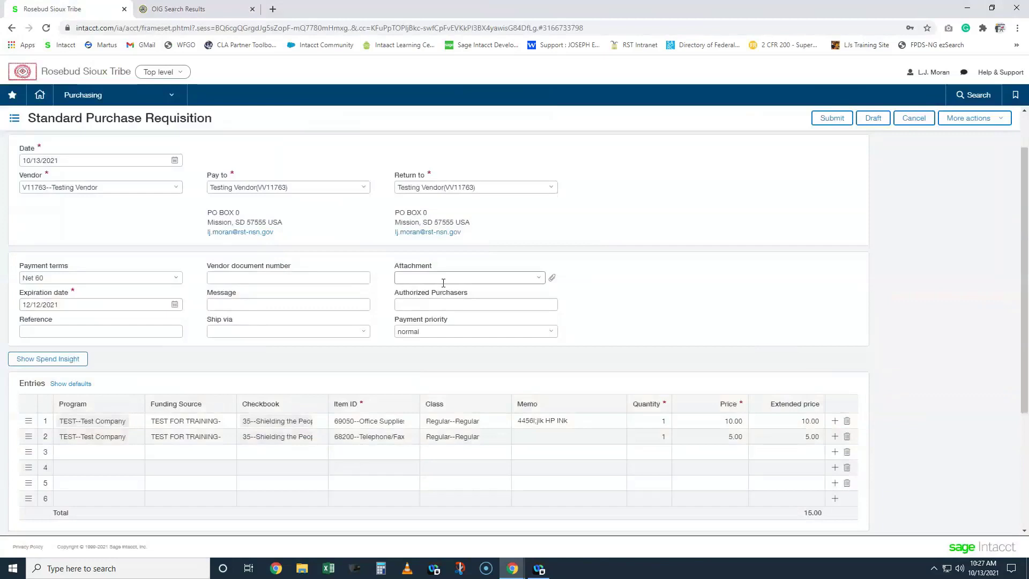
left_click(539, 278)
left_click(514, 295)
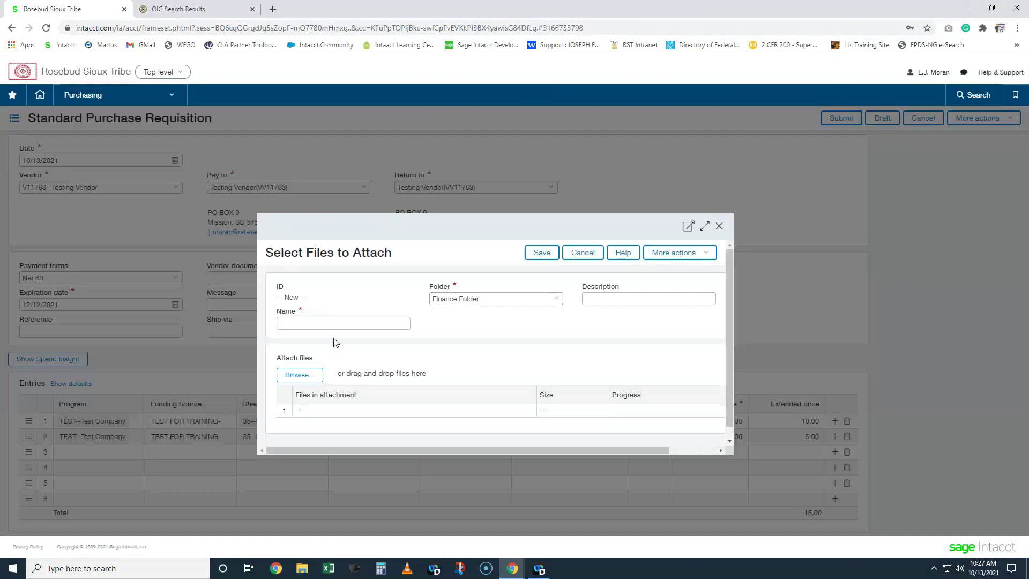
left_click(296, 379)
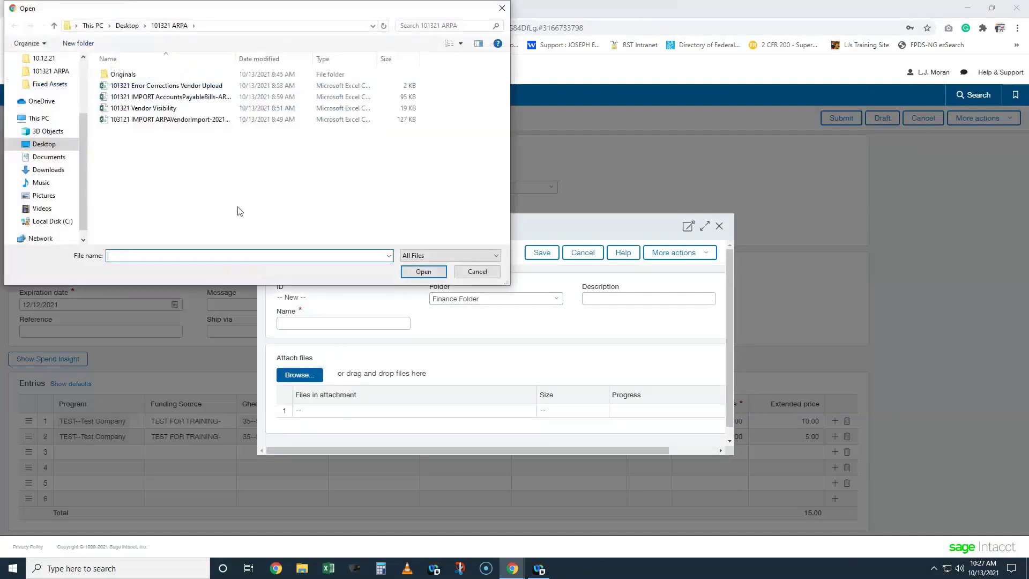
left_click(37, 143)
scroll(155, 137, "up", 10)
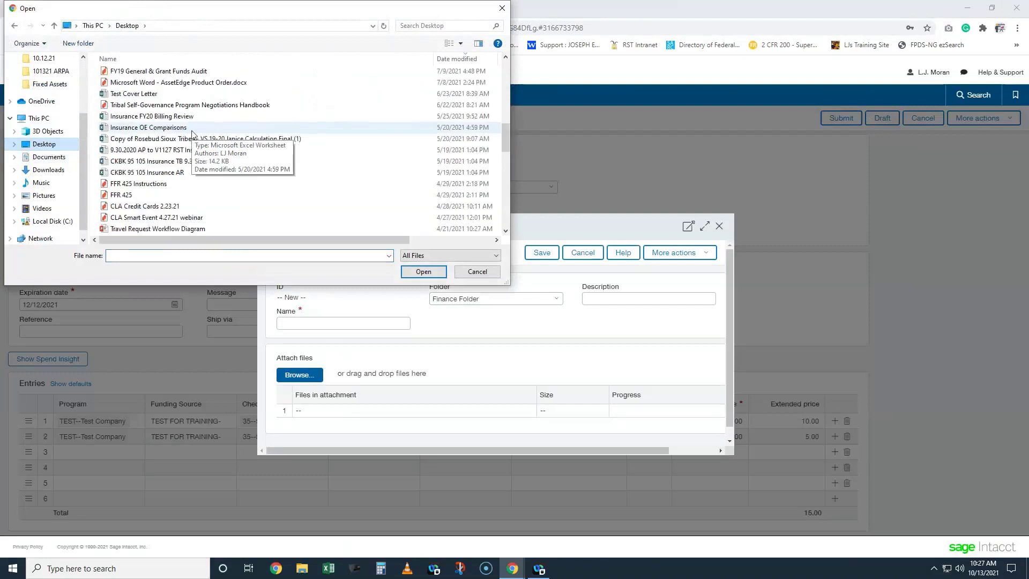
left_click(157, 75)
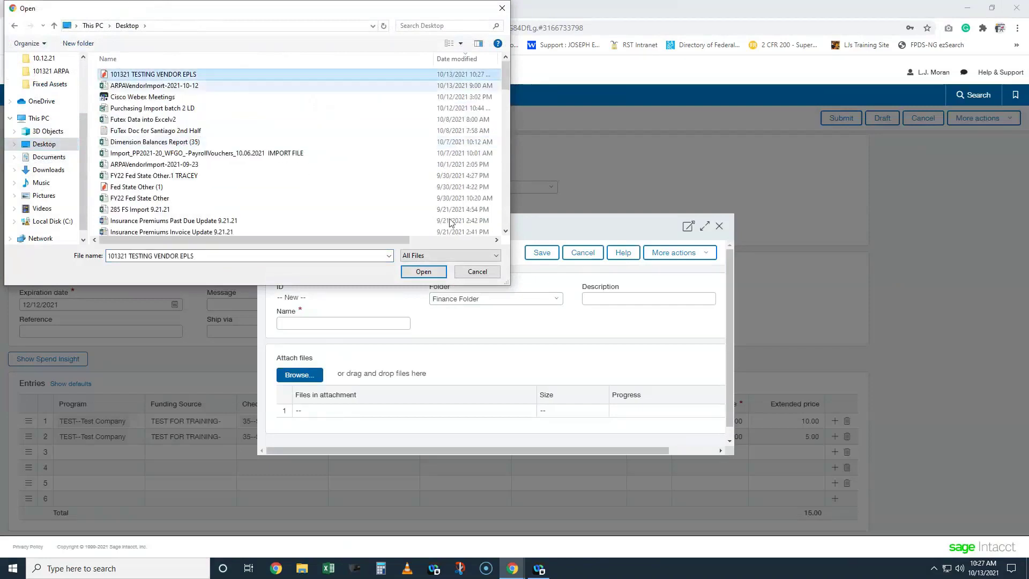
left_click(423, 272)
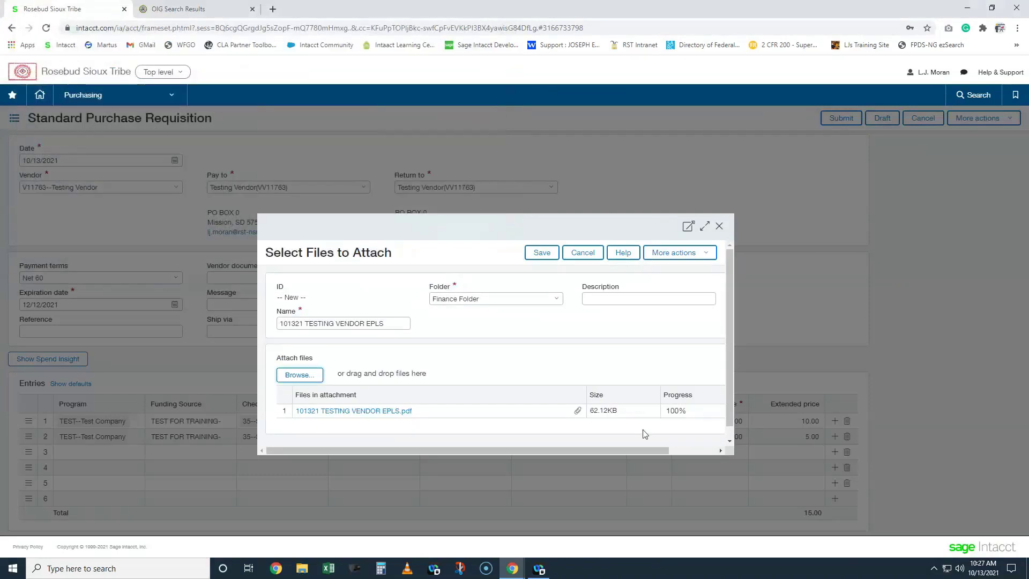
left_click(541, 254)
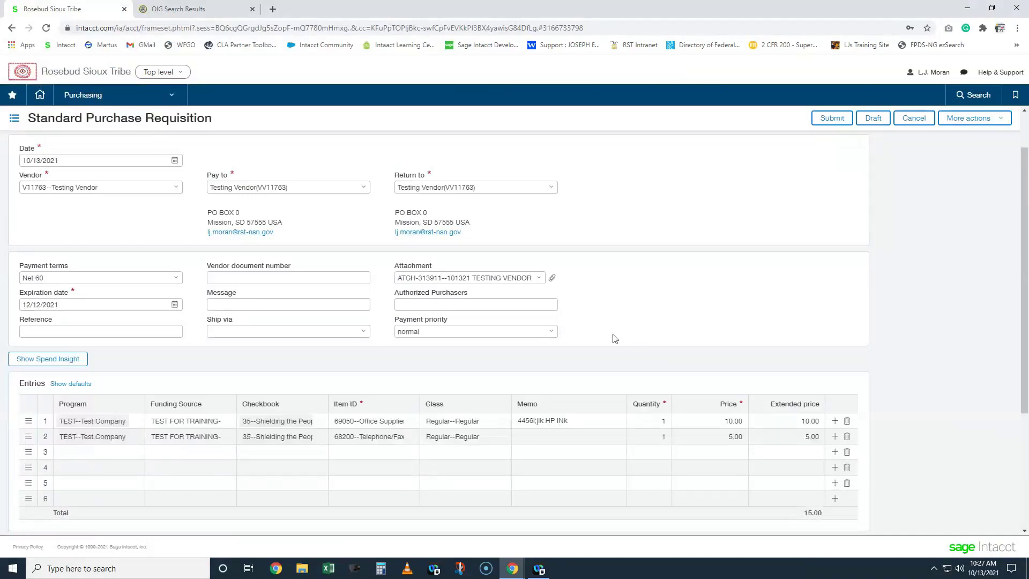
- Clear the attachment value from the requisition's Attachment field
left_click(459, 277)
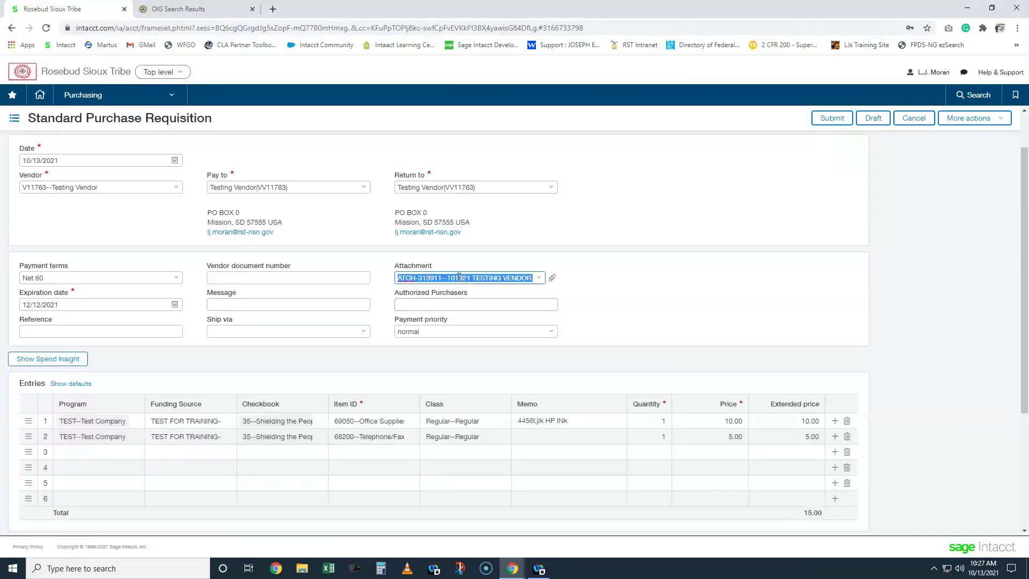
key("BackSpace")
left_click(607, 274)
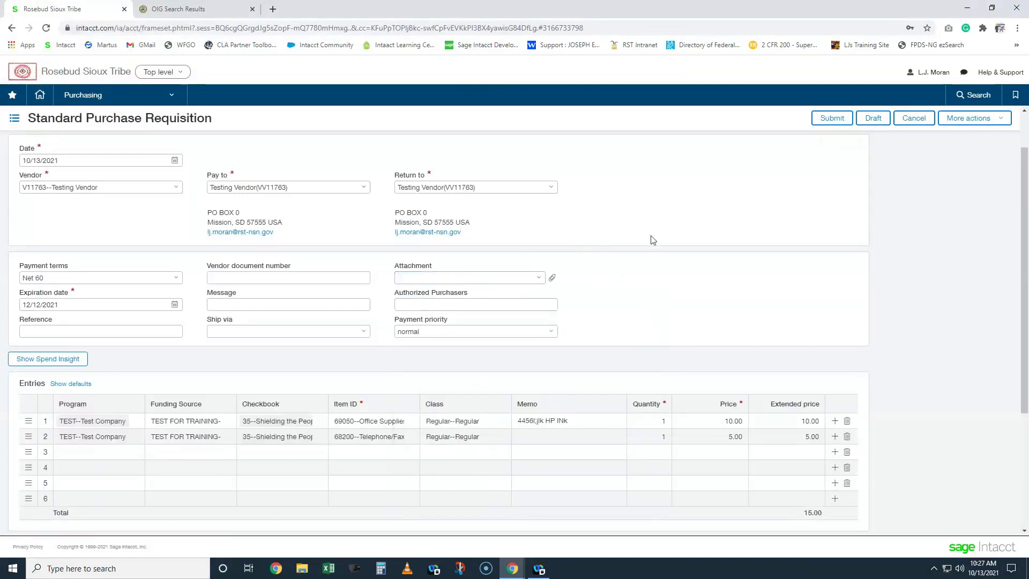
- Drag the EPLS PDF from the desktop onto the requisition form to attach it
left_click(993, 9)
left_click(142, 293)
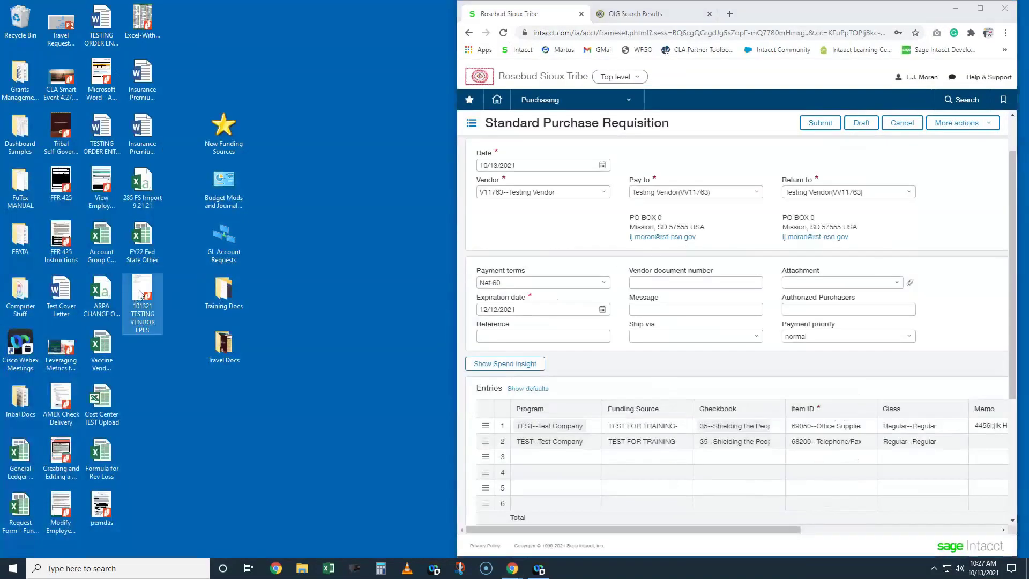
left_click_drag(144, 288, 751, 241)
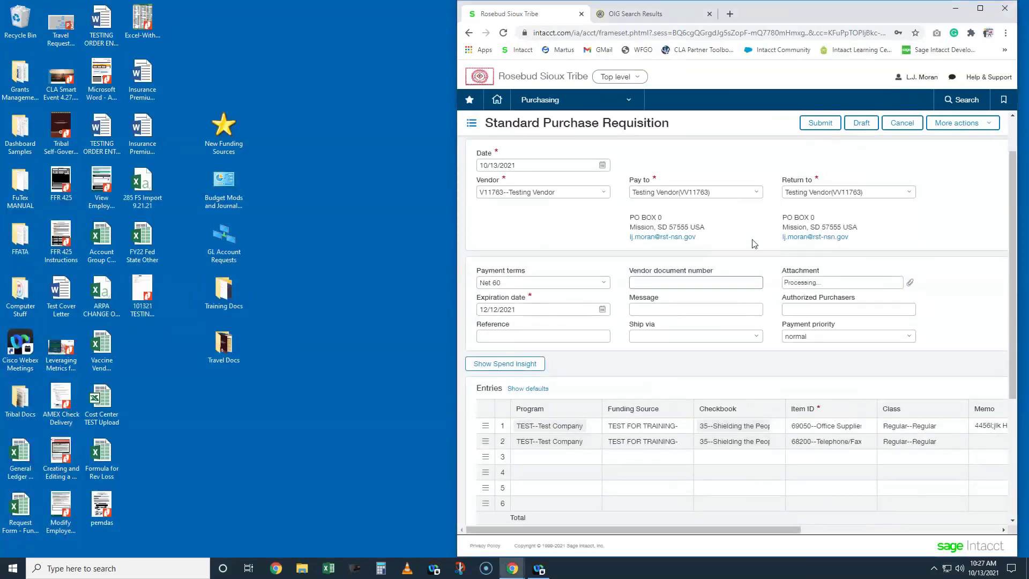
left_click(980, 9)
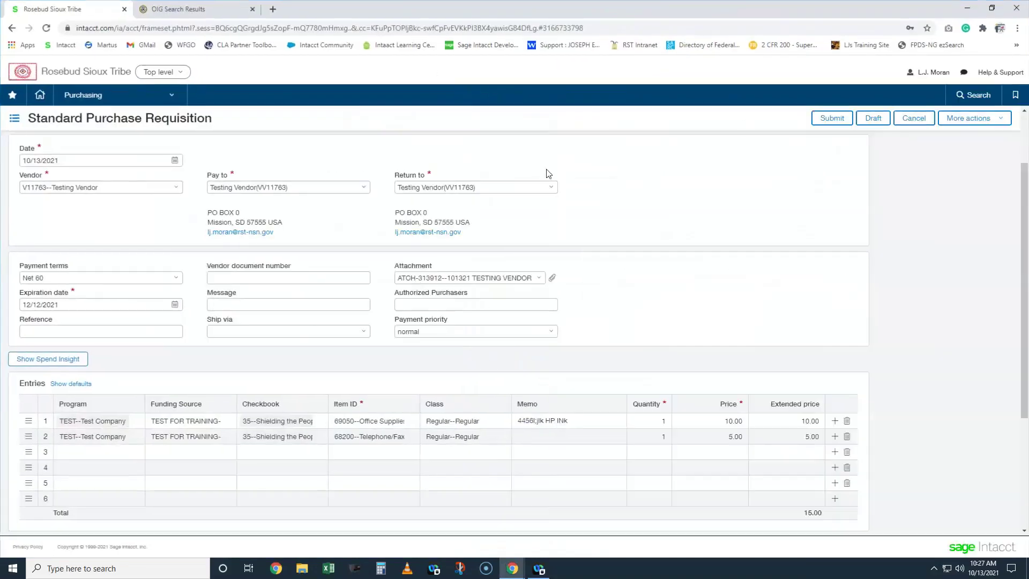
left_click(993, 8)
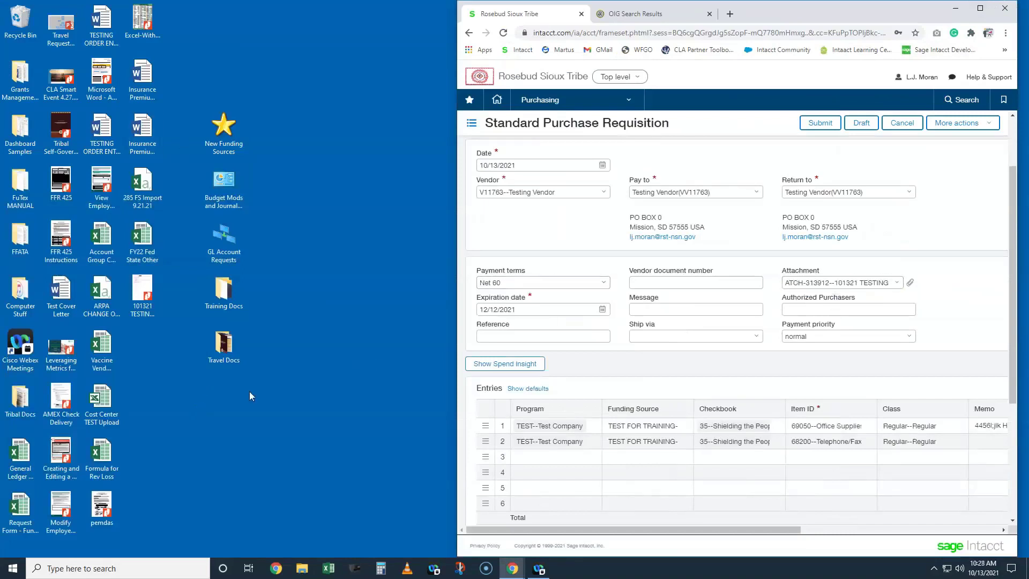
left_click(980, 8)
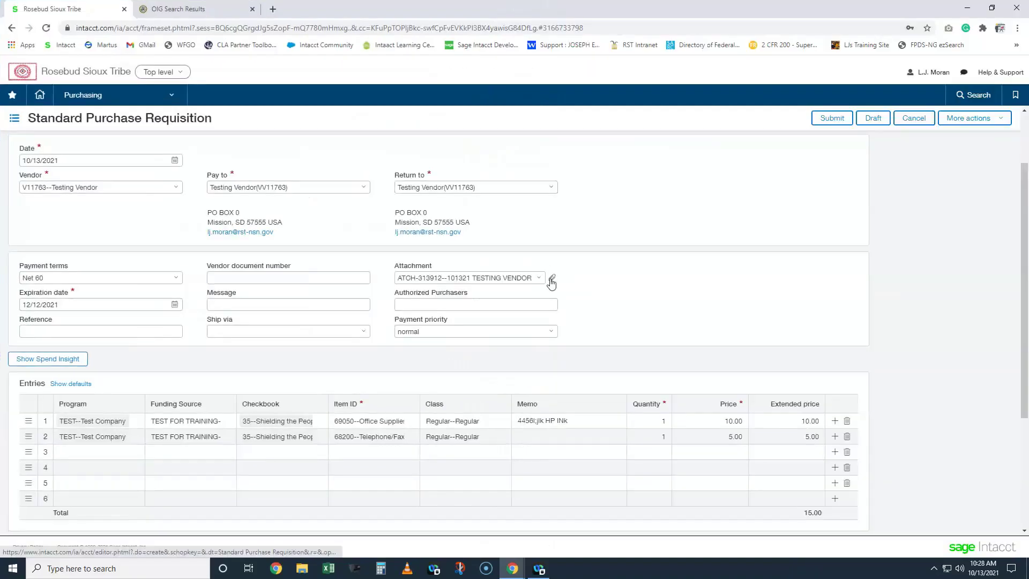
- View the attachment's file details, then submit the purchase requisition
left_click(539, 278)
left_click(582, 294)
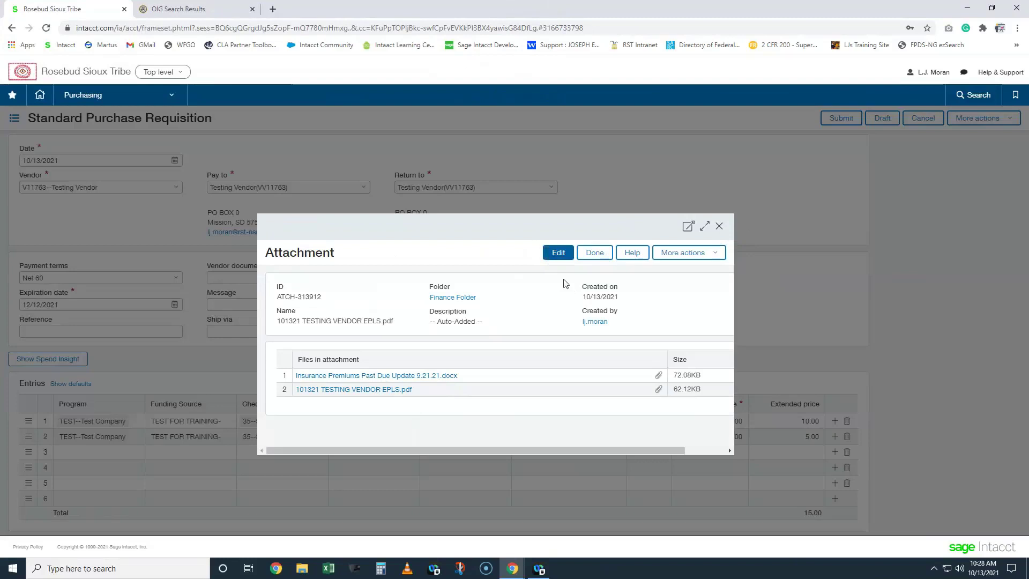
left_click(720, 226)
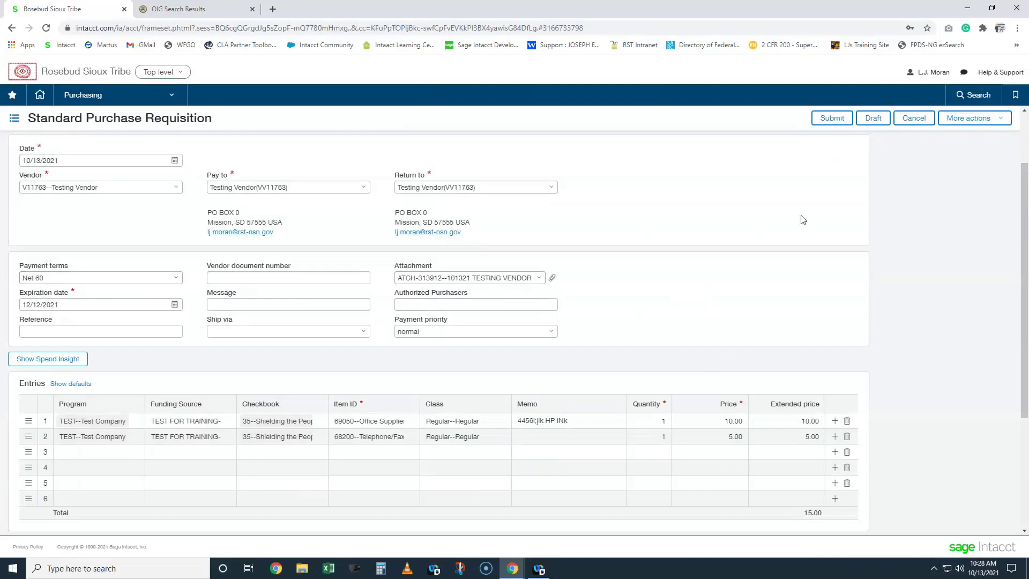
left_click(826, 119)
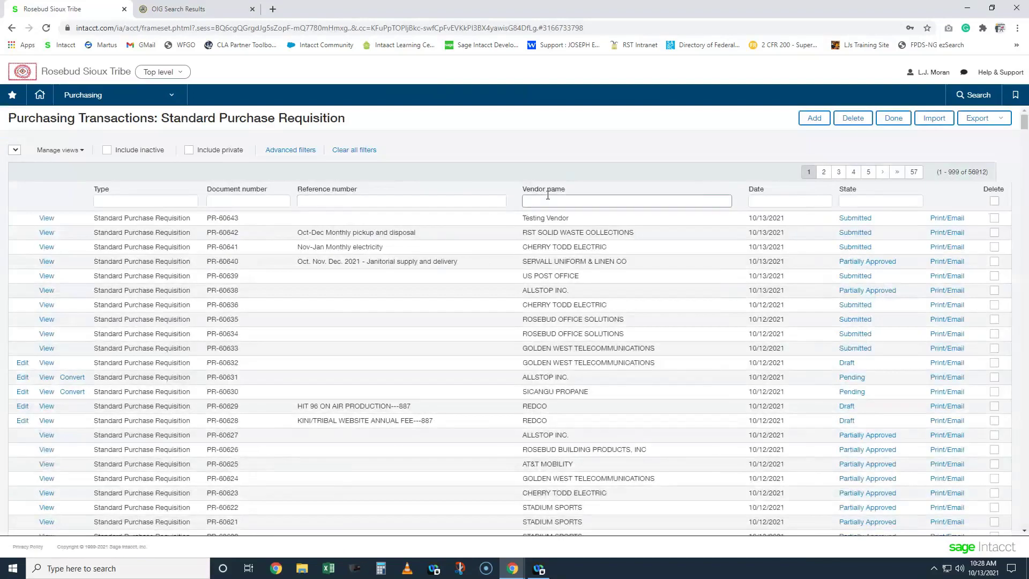
- Filter requisitions by vendor name TEST and open submitted PR-60643's approval history
type("TEST")
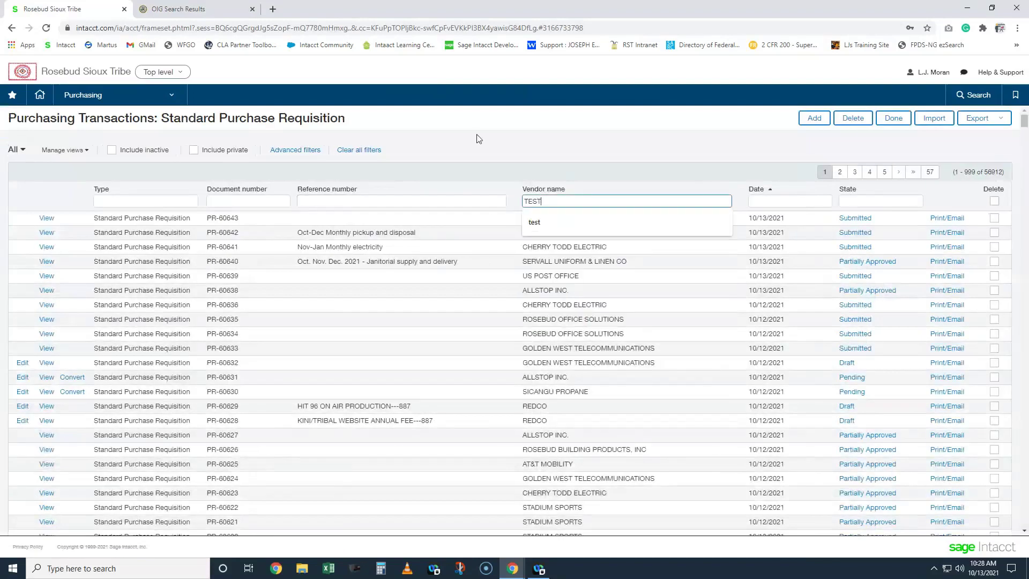
key("Return")
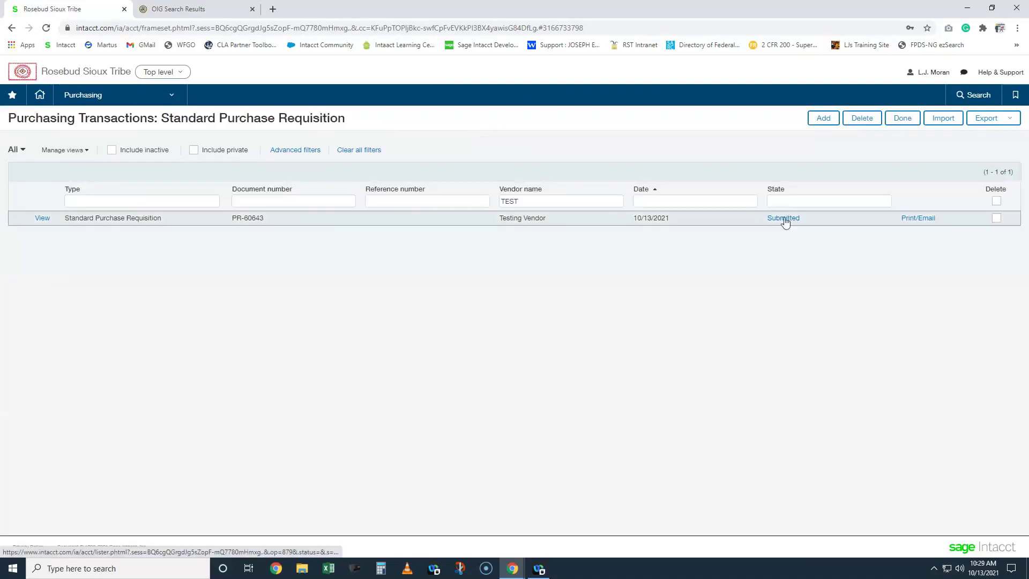
left_click(785, 219)
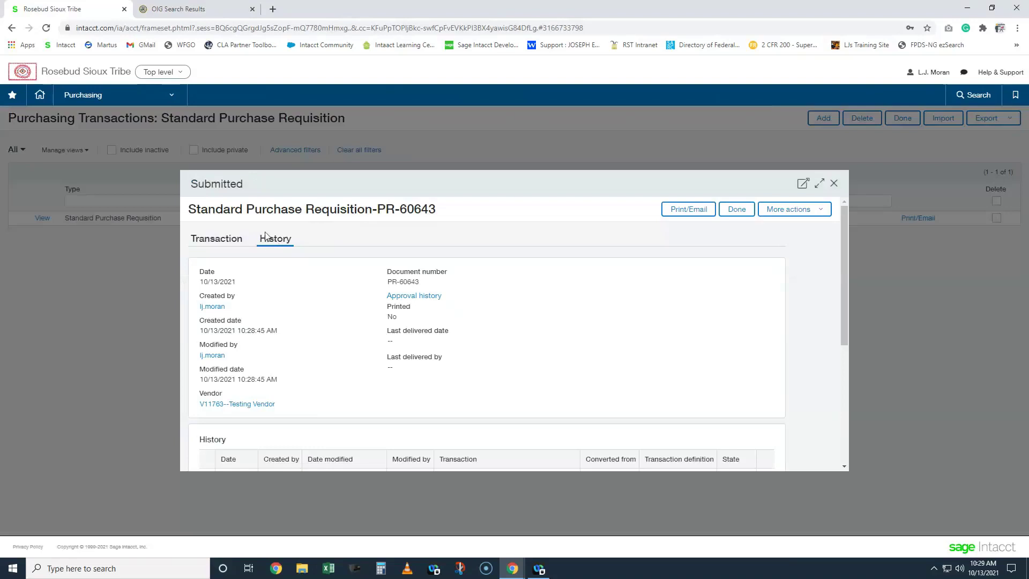
left_click(402, 297)
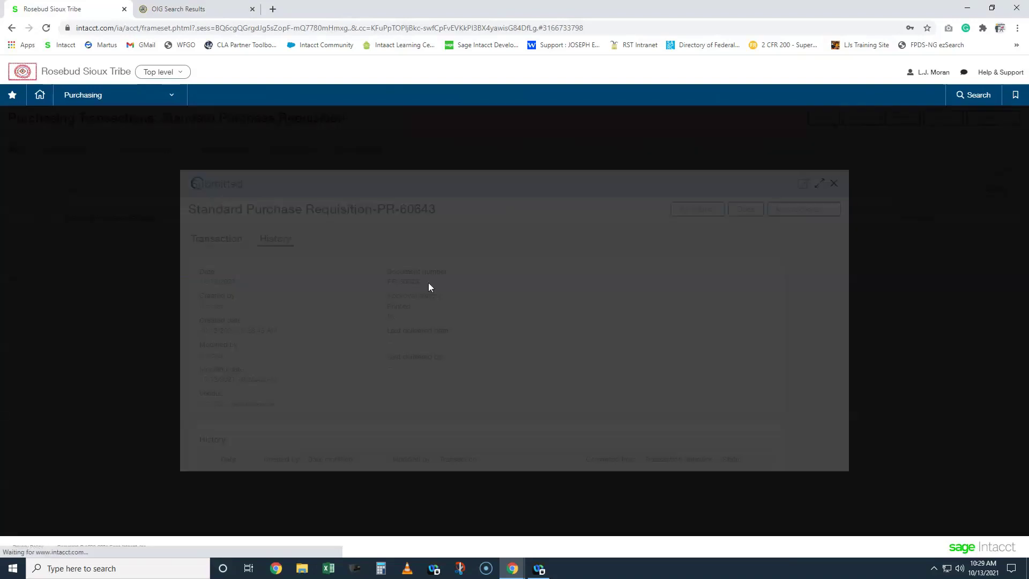
- Review PR-60643's approval steps (step 1 Submitted, Value Approval Pending Approval), then close both windows
left_click(821, 185)
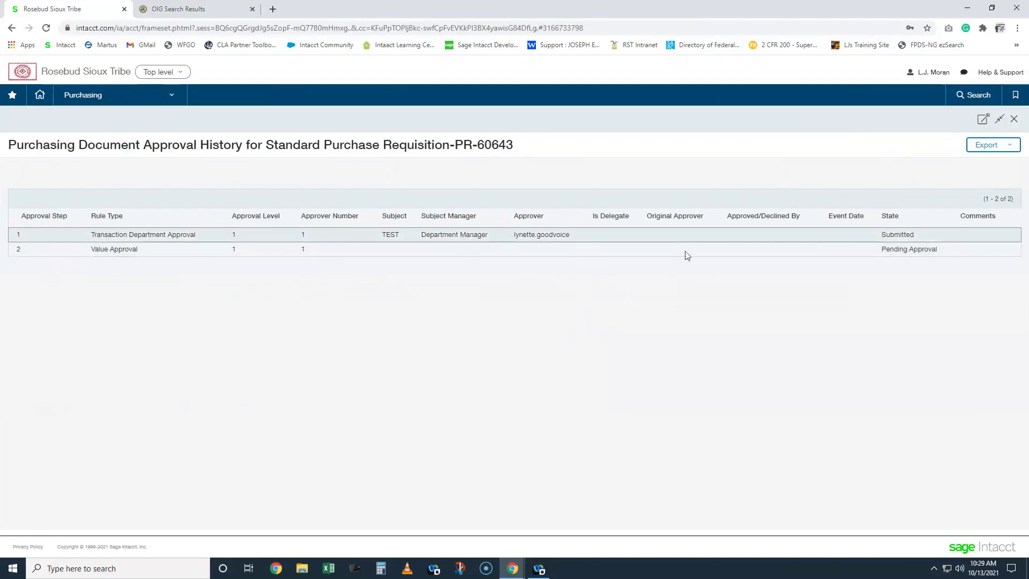
double_click(913, 233)
left_click_drag(93, 249, 134, 249)
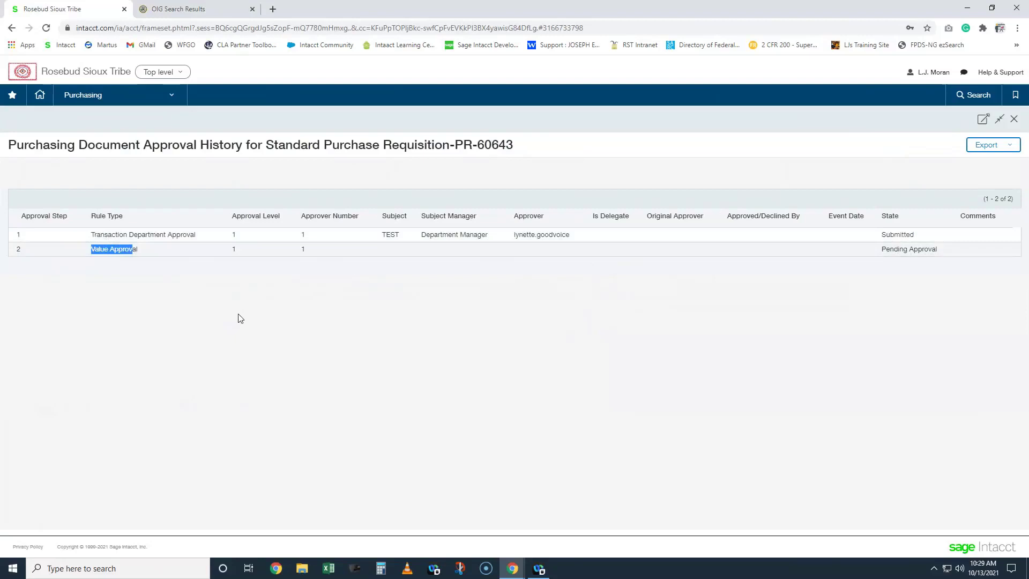
left_click(600, 357)
left_click_drag(883, 250, 934, 250)
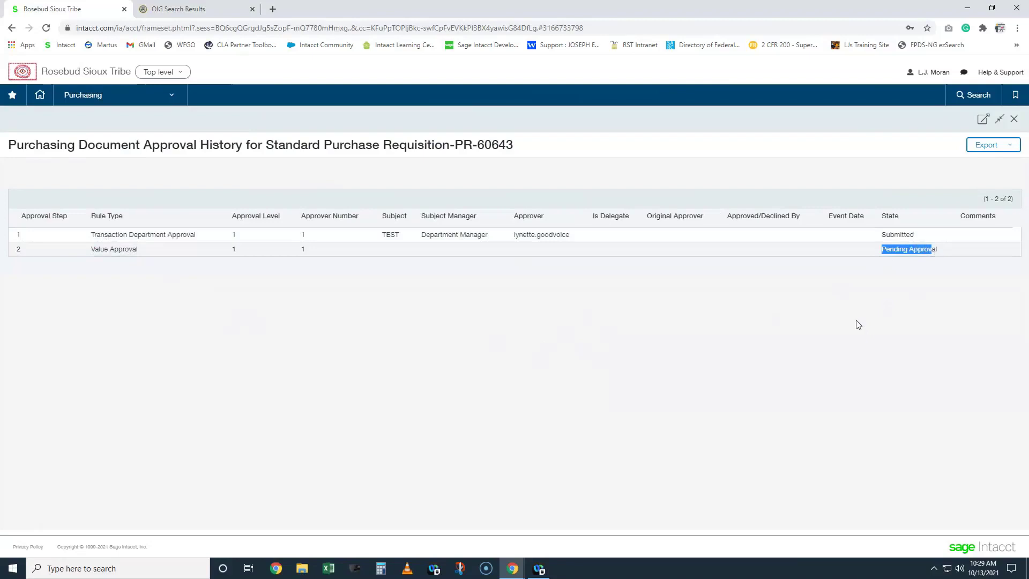
left_click(880, 236)
left_click(1014, 121)
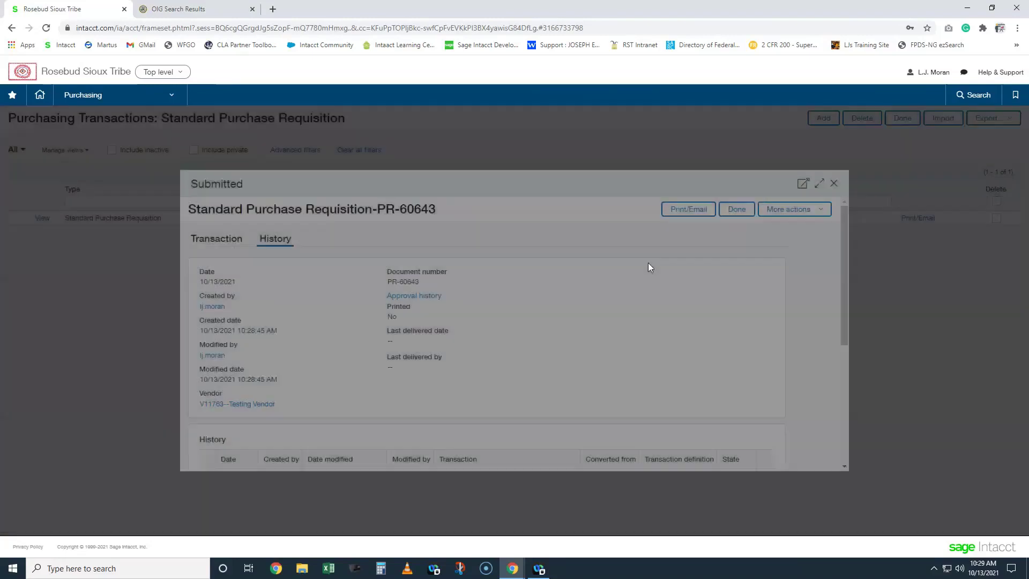
left_click(834, 183)
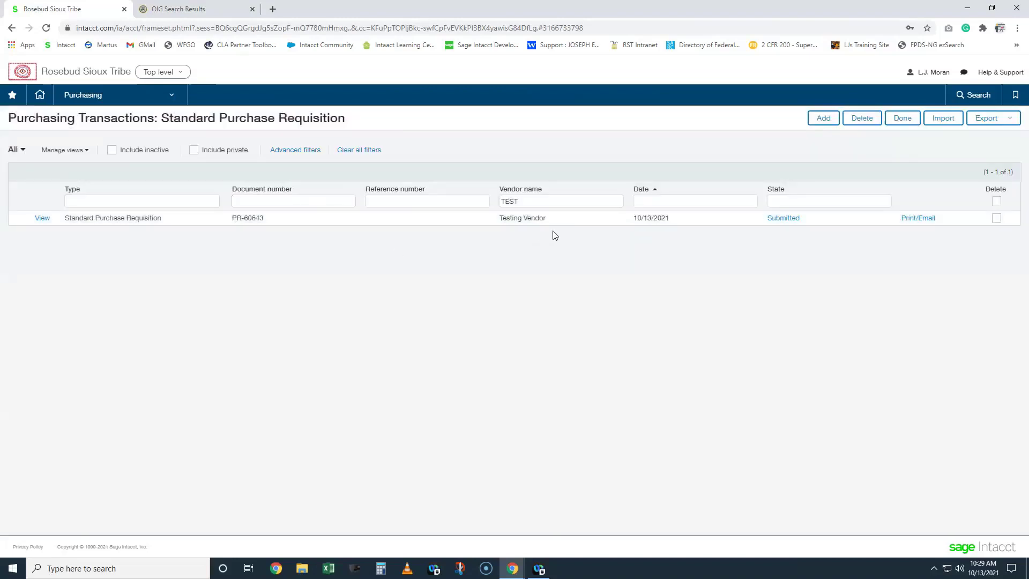
- Start a new requisition with vendor V11763--Testing Vendor
left_click(820, 122)
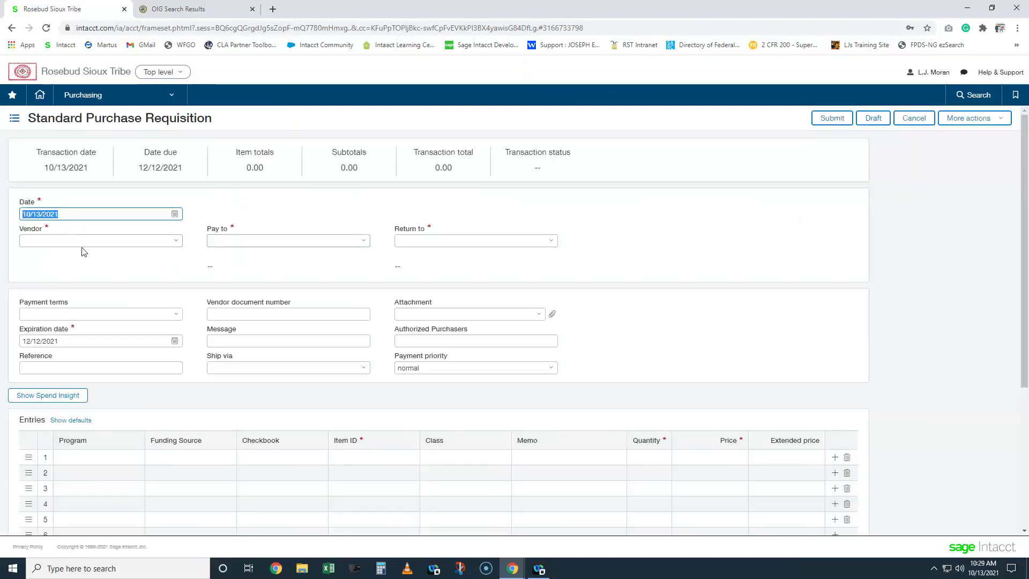
left_click(83, 244)
type("TEST")
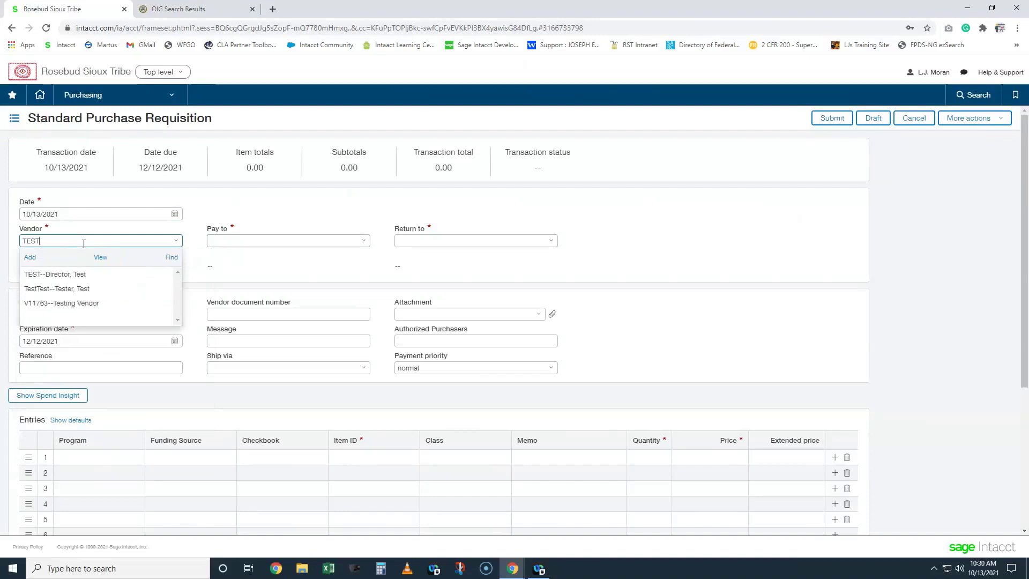
left_click(79, 302)
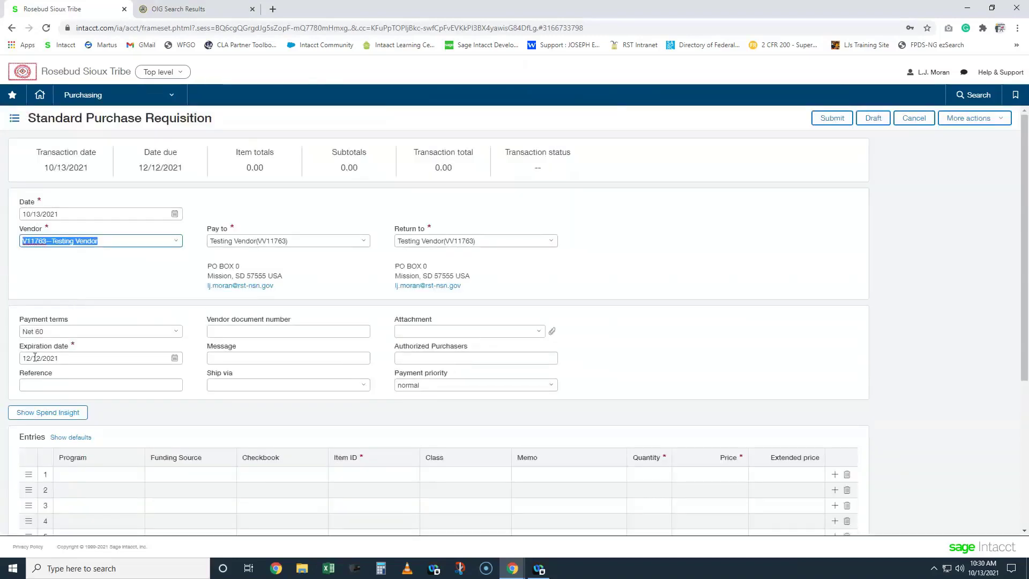
- Set the first line's funding source to TEST FOR TRAINING
left_click(170, 474)
type("TEST")
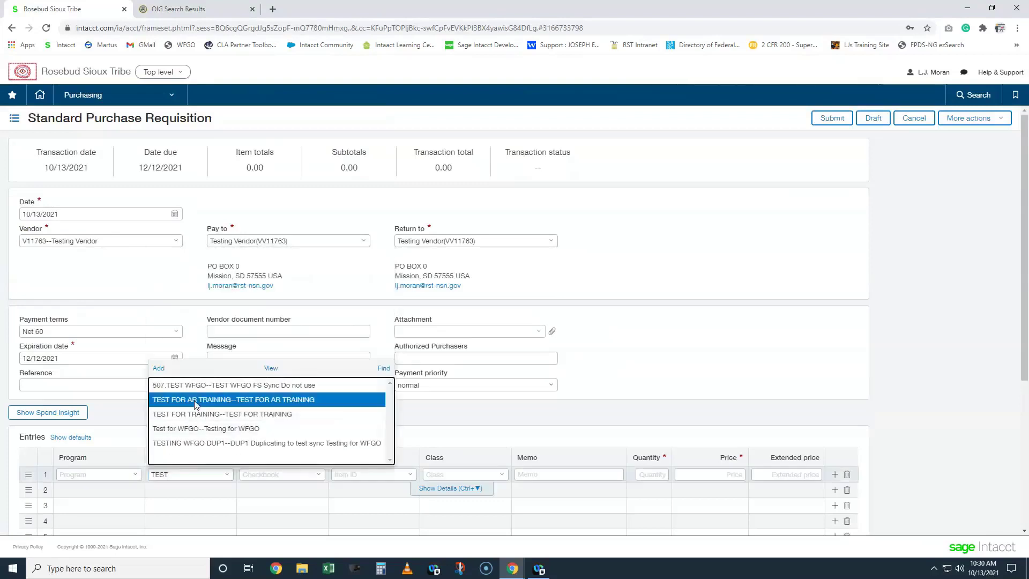
left_click(193, 400)
left_click(377, 472)
type("69")
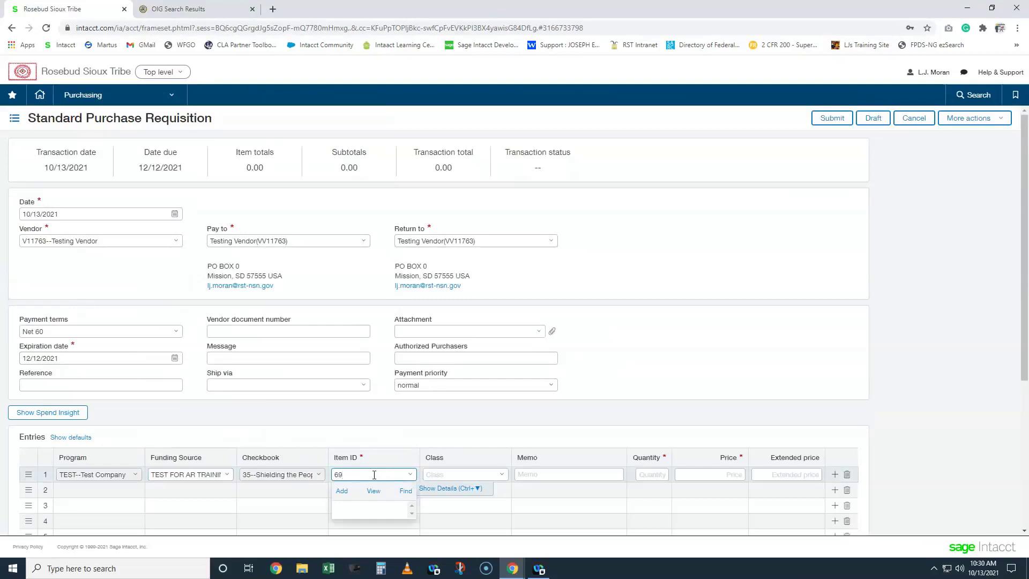
key("BackSpace")
key("BackSpace")
left_click(206, 475)
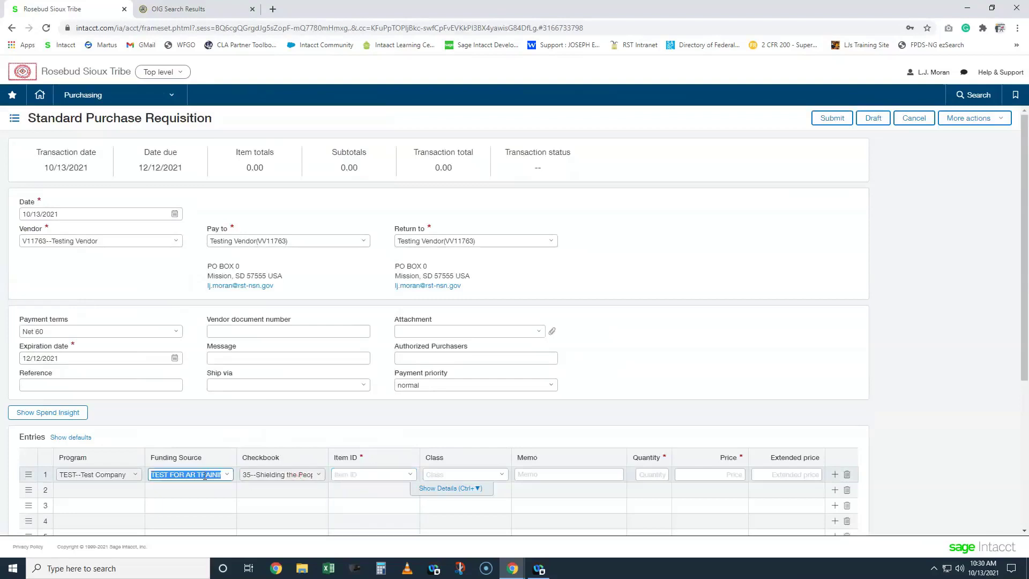
triple_click(206, 475)
type("TEST")
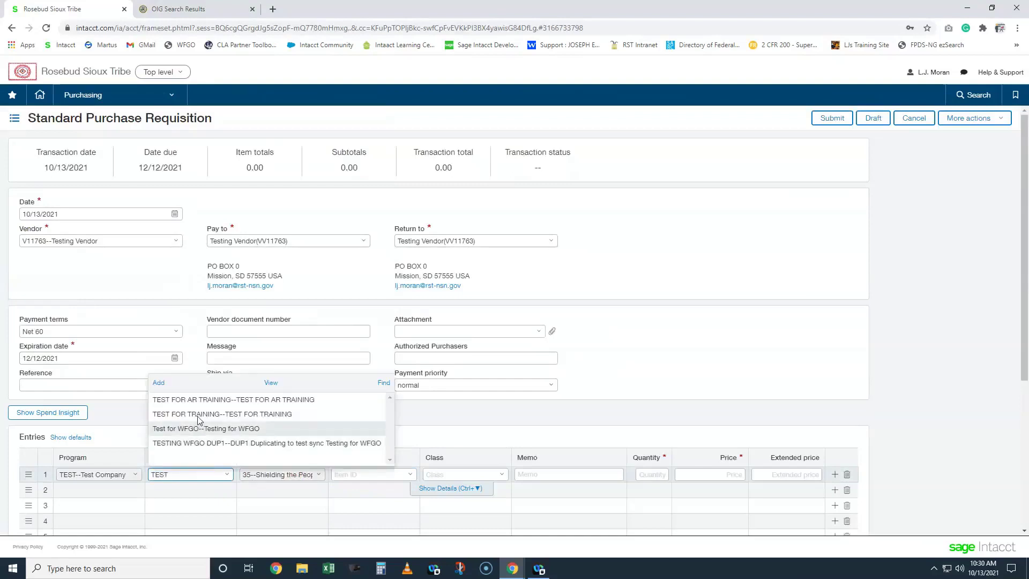
left_click(198, 415)
- Set item 69050--Office Supplies at price 10.00 and check the budget
left_click(410, 475)
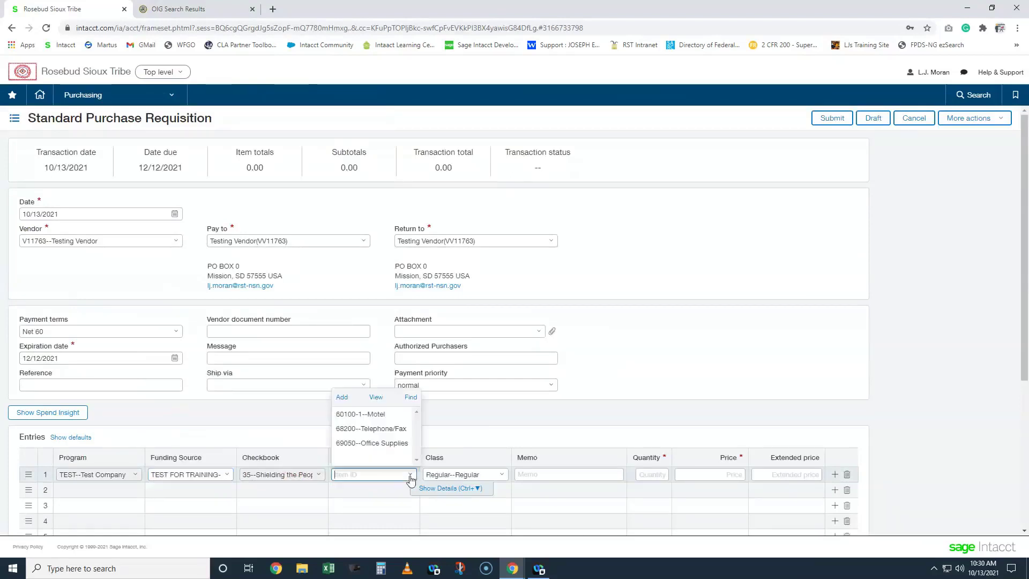
left_click(372, 443)
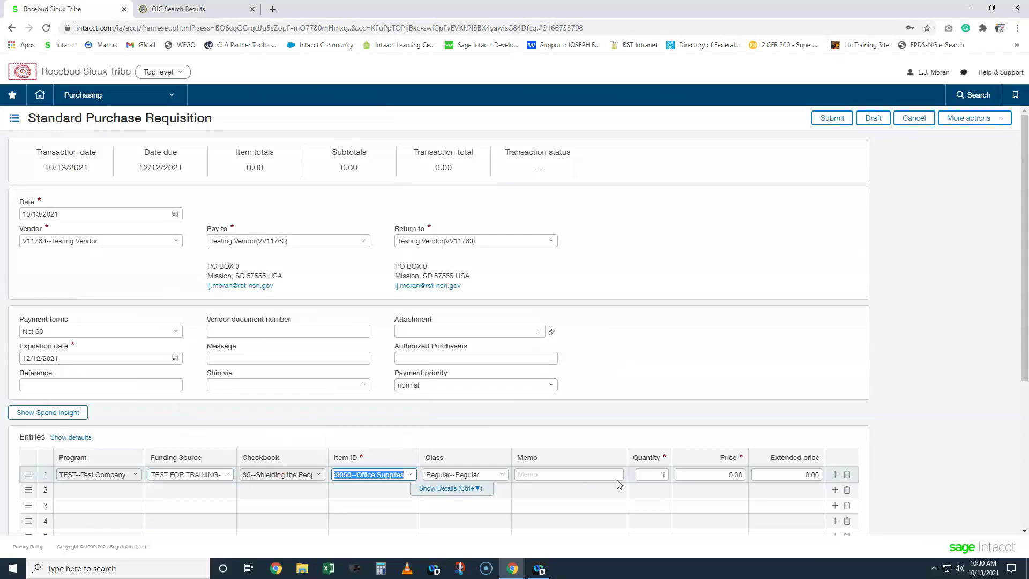
left_click(652, 478)
left_click(702, 477)
type("10")
left_click(890, 410)
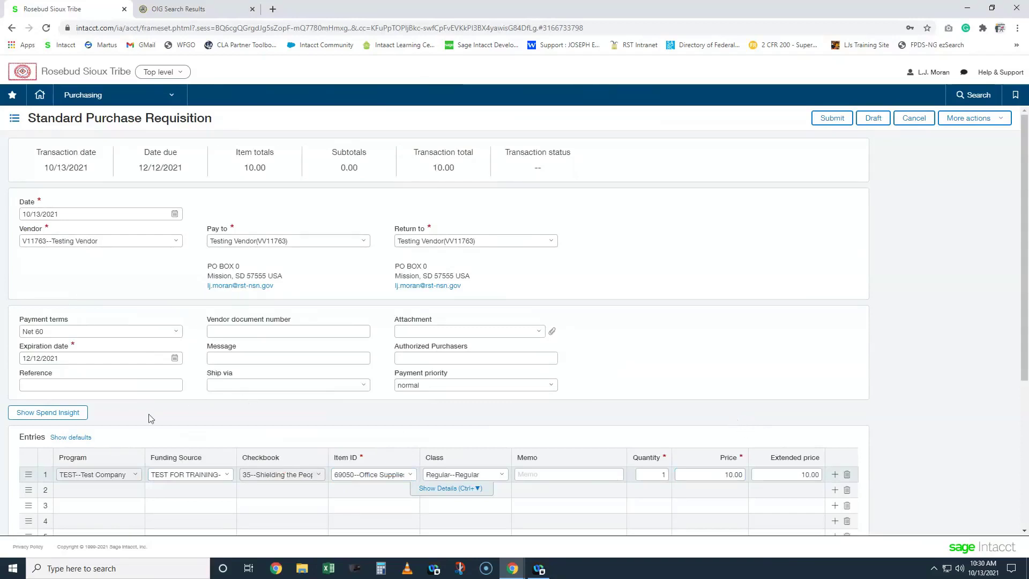
left_click(55, 413)
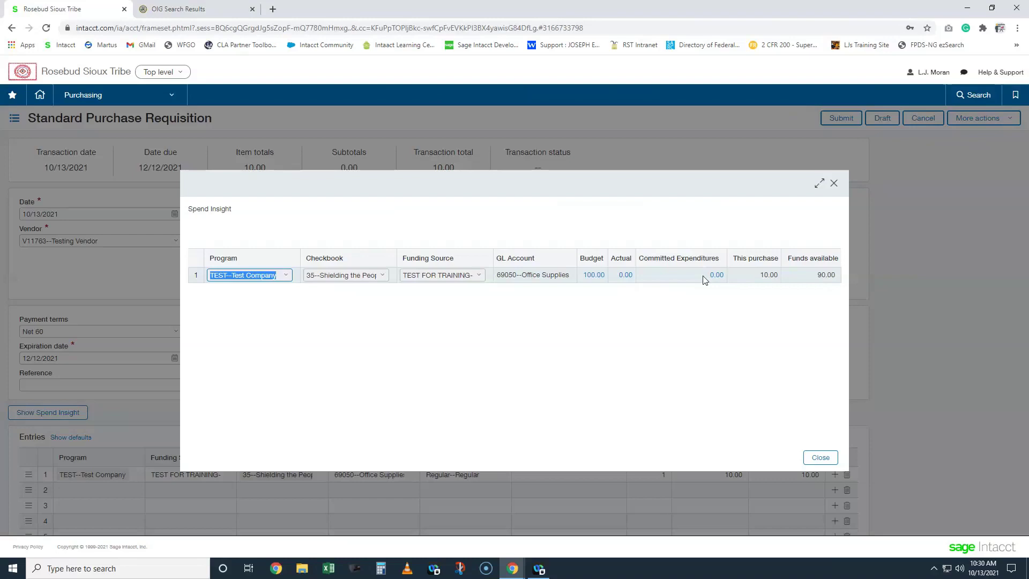
left_click(834, 184)
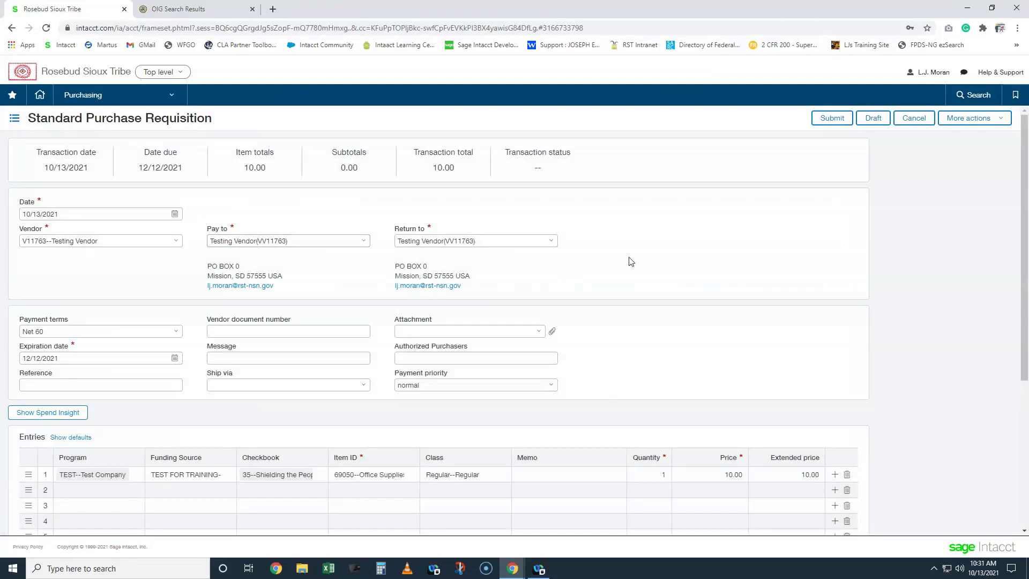
- Save the requisition as draft PR-60646 and filter the list by vendor name TEST
left_click(873, 119)
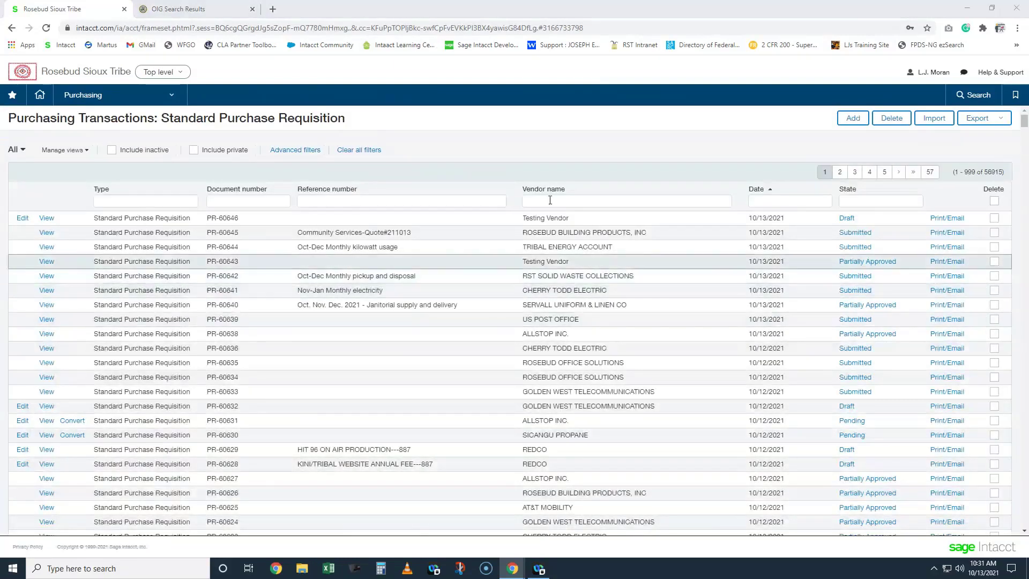
left_click(574, 199)
type("TEST")
key("Return")
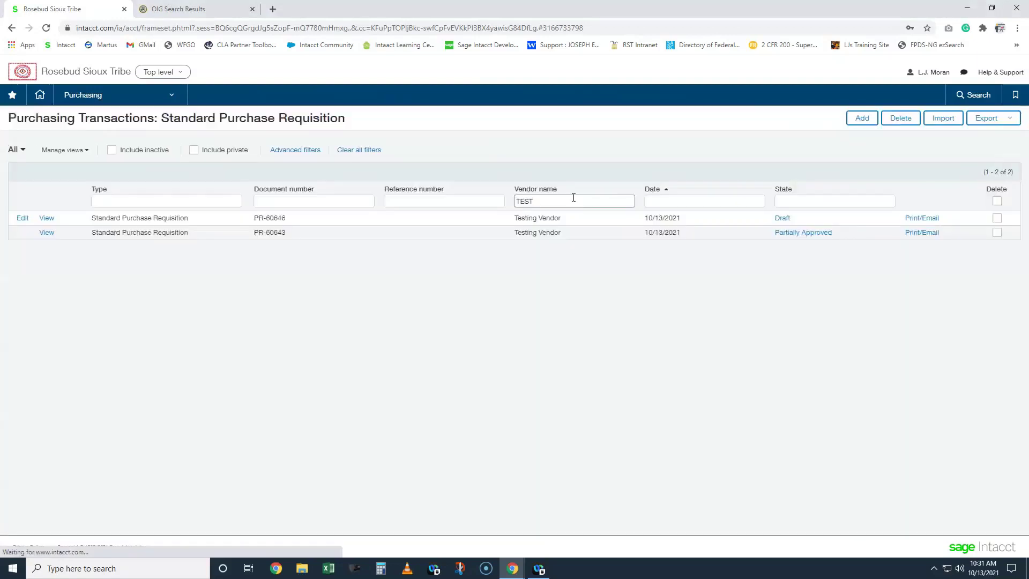
- Open PR-60643's full approval history and highlight step 1's approver, comment, and Submitted Value Approval
left_click(796, 235)
left_click(411, 297)
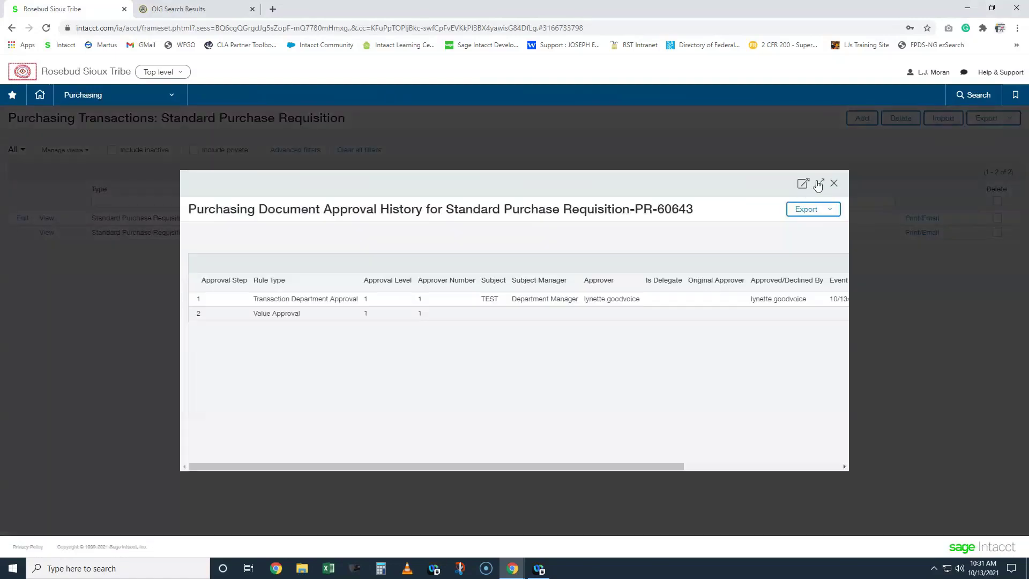
left_click(819, 184)
left_click_drag(661, 234, 782, 235)
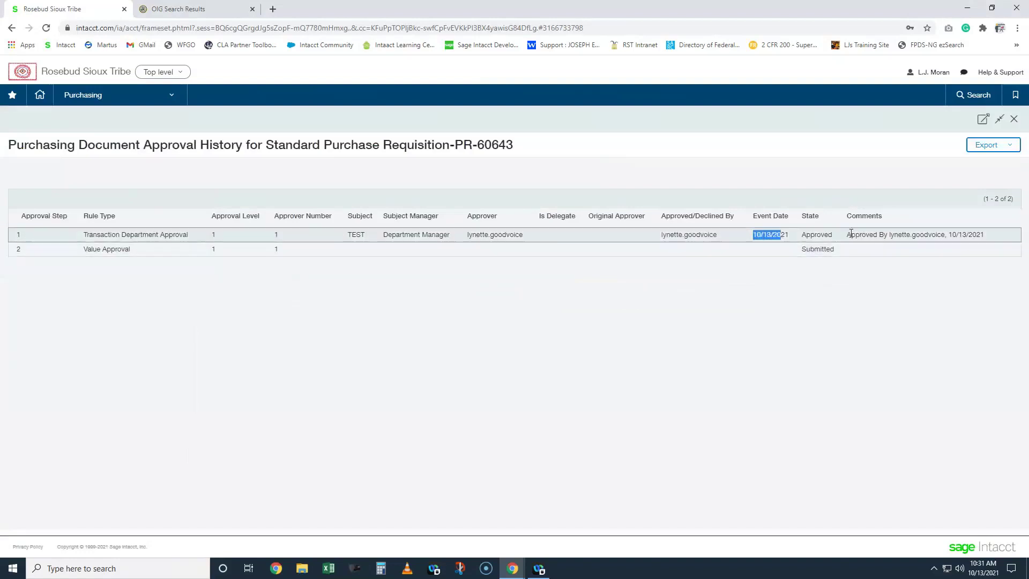
left_click_drag(847, 234, 944, 236)
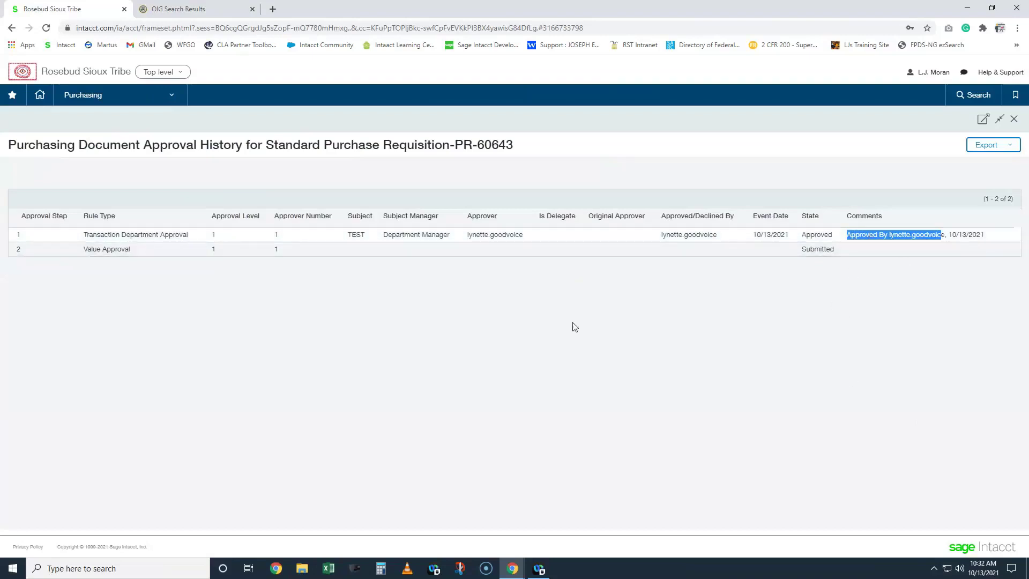
left_click_drag(803, 250, 831, 251)
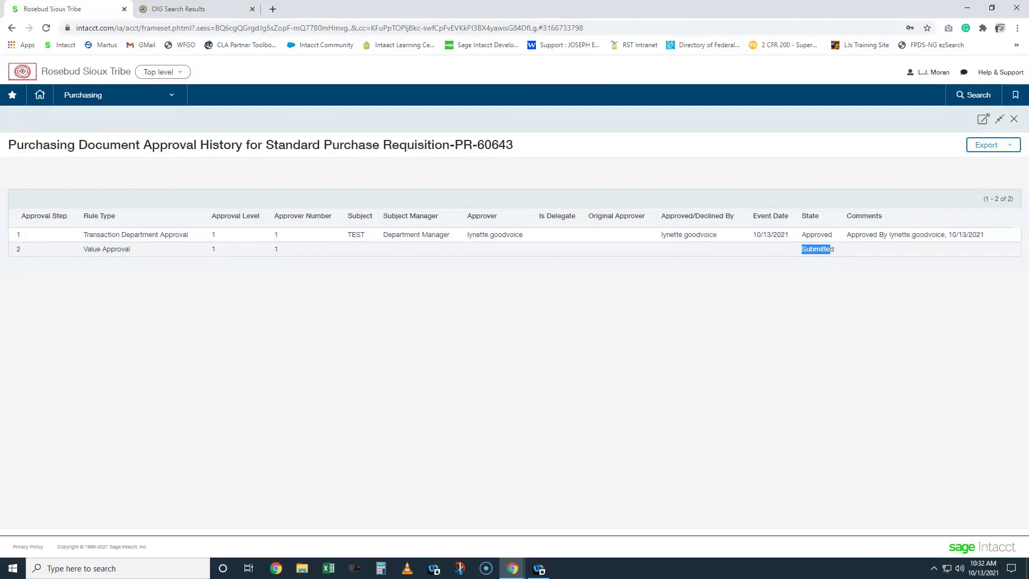
- Close PR-60643's history and reload the TEST-filtered requisition list
left_click(1014, 119)
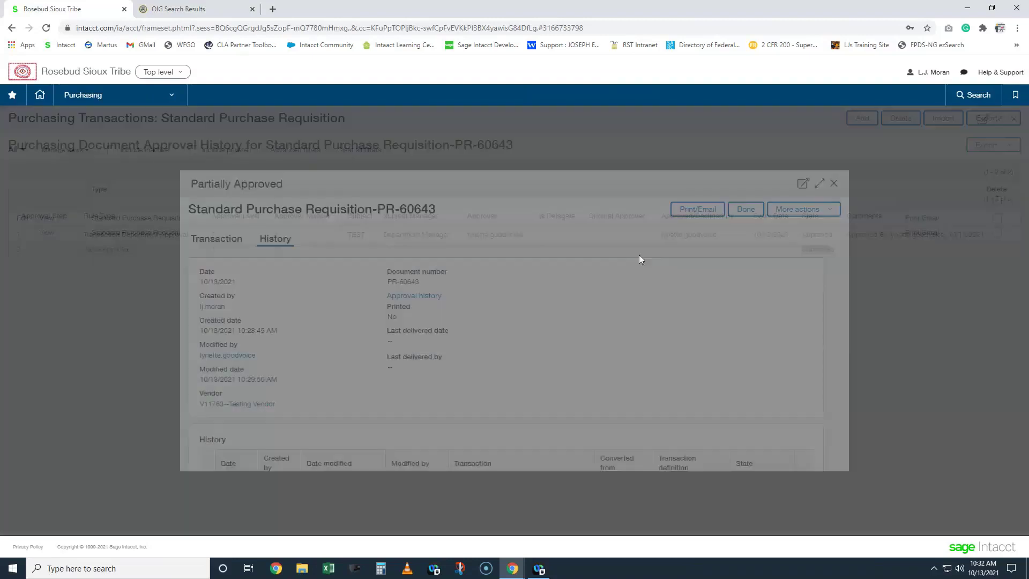
left_click(834, 184)
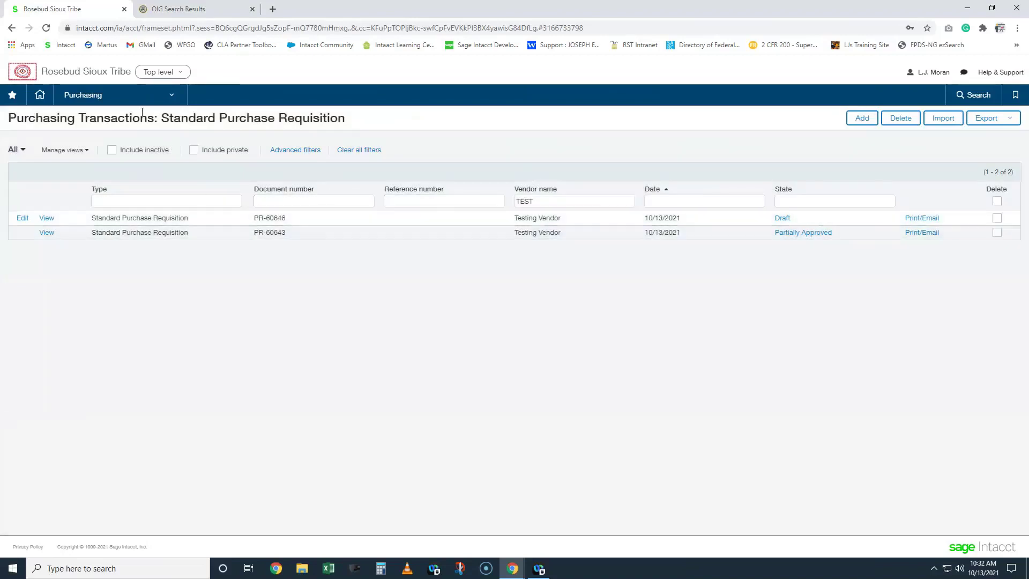
left_click(631, 201)
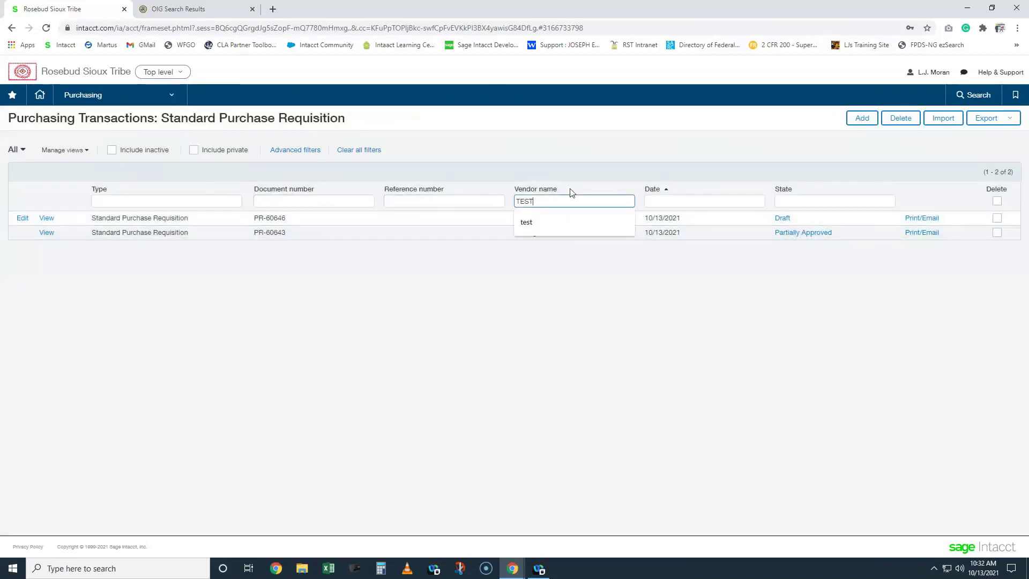
key("Return")
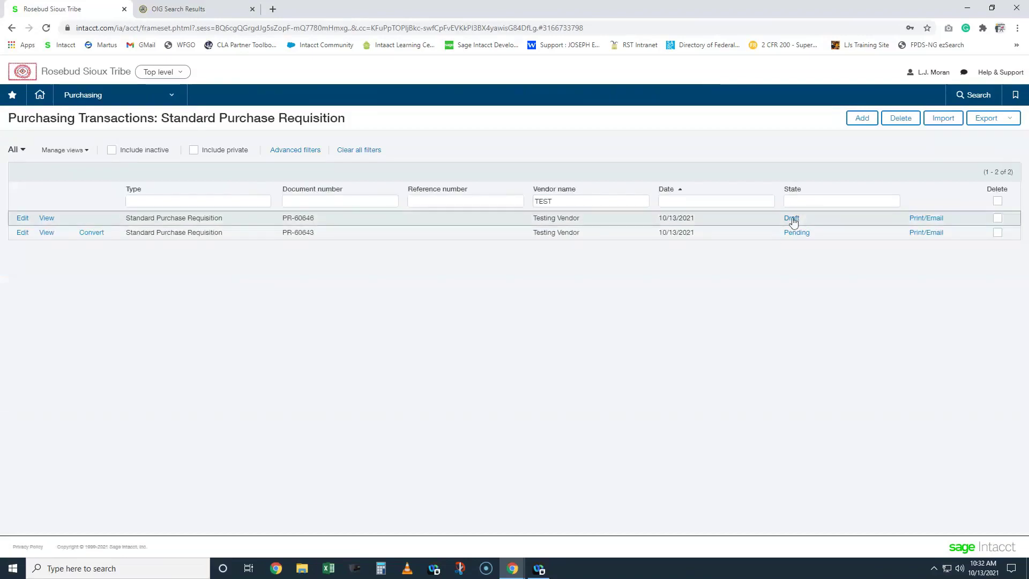
- Check PR-60643's approval history showing the Value Approval step now Approved, then close it
left_click(798, 232)
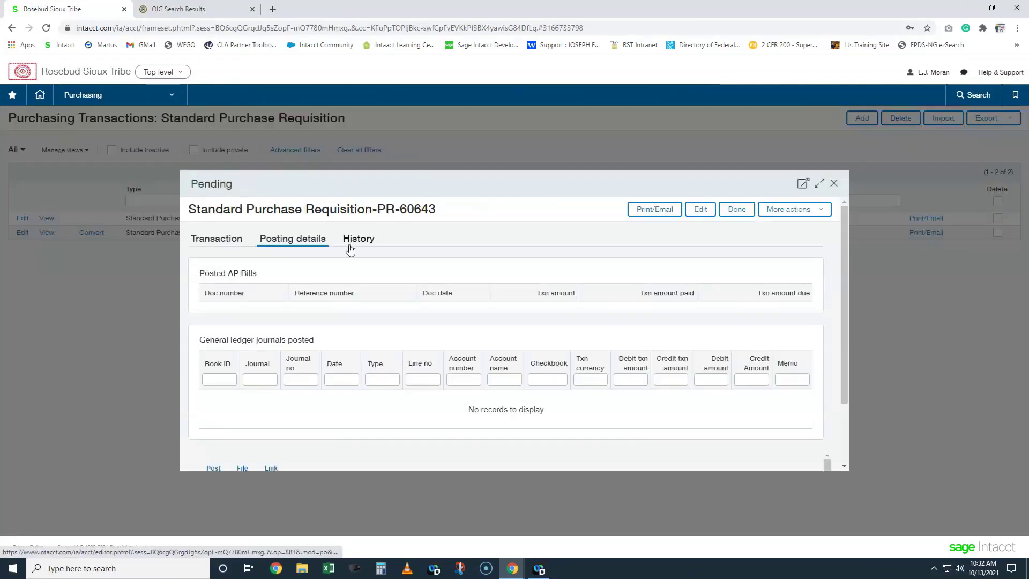
left_click(352, 246)
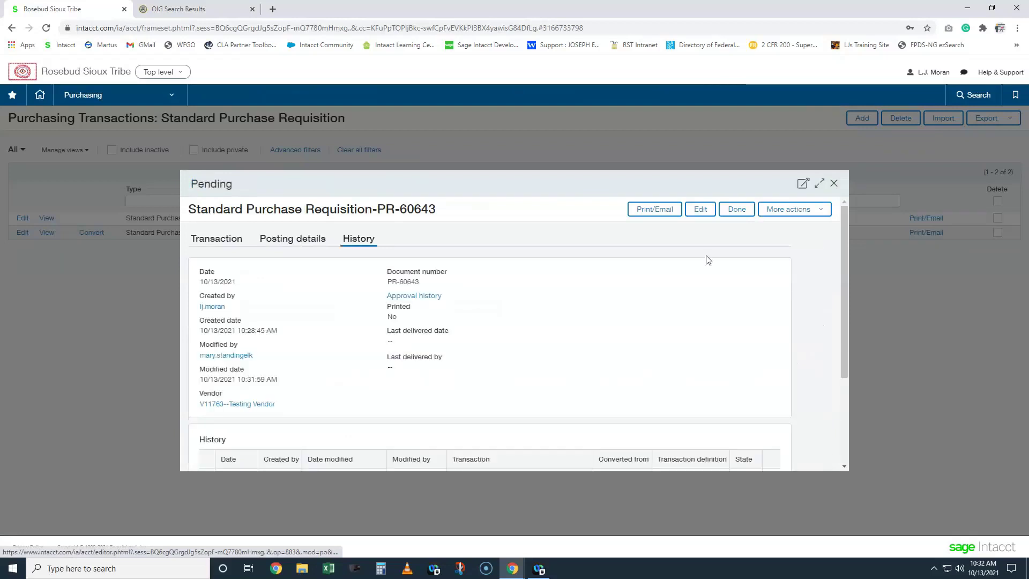
left_click(435, 294)
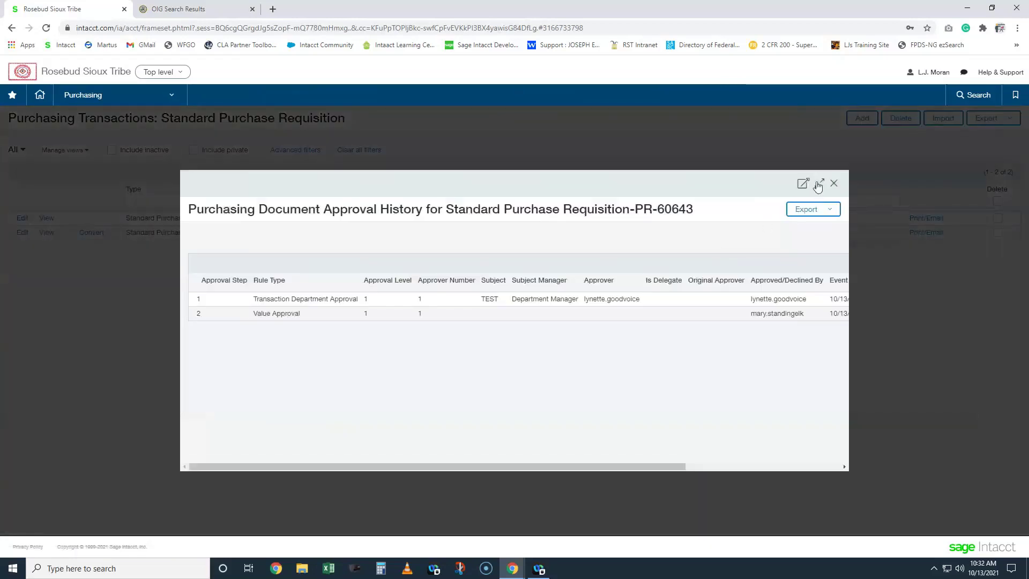
left_click(819, 185)
left_click_drag(661, 250, 726, 260)
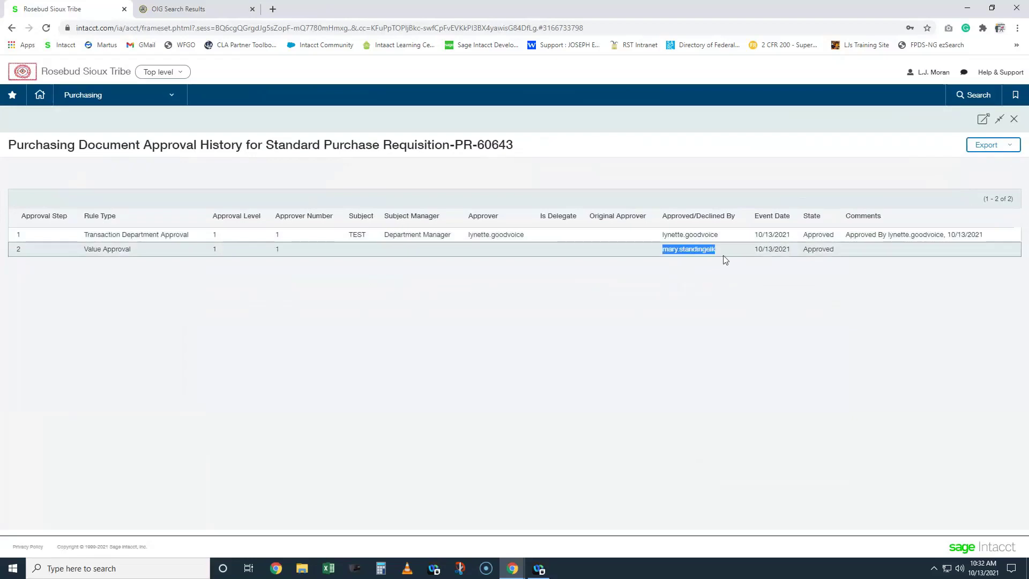
left_click_drag(84, 249, 382, 260)
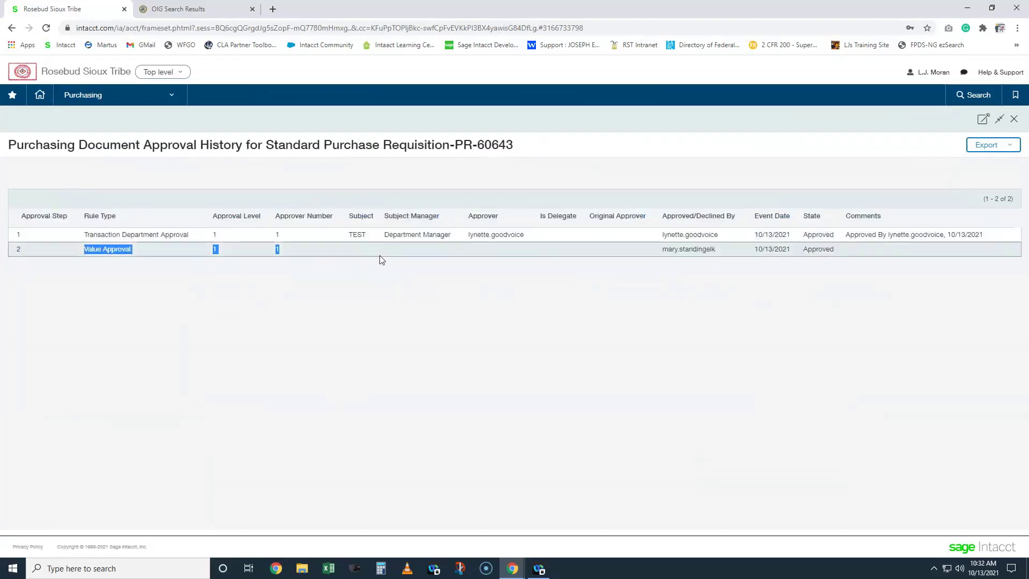
left_click(382, 260)
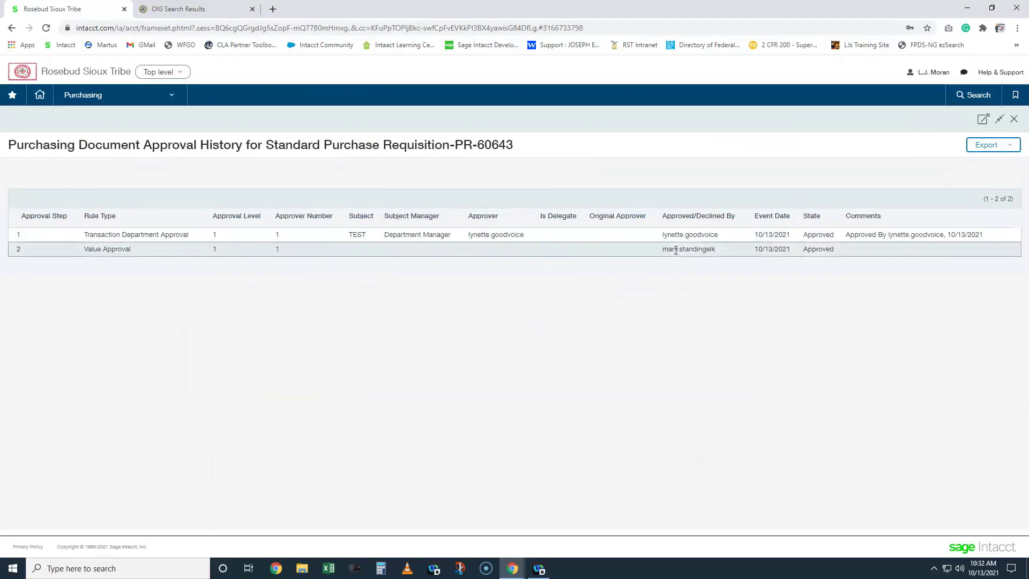
left_click_drag(775, 251, 763, 251)
double_click(804, 250)
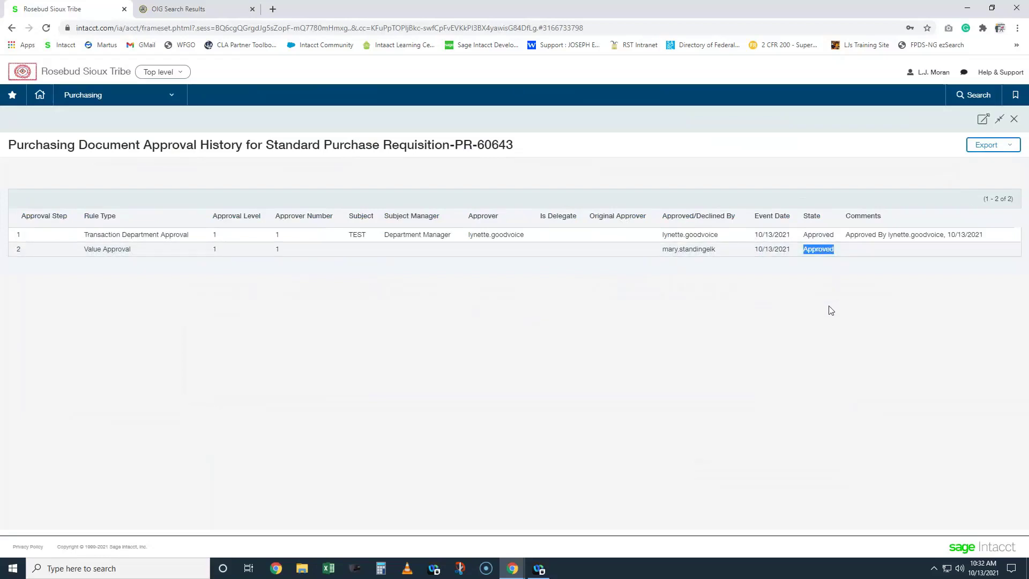
left_click(1014, 119)
left_click(834, 183)
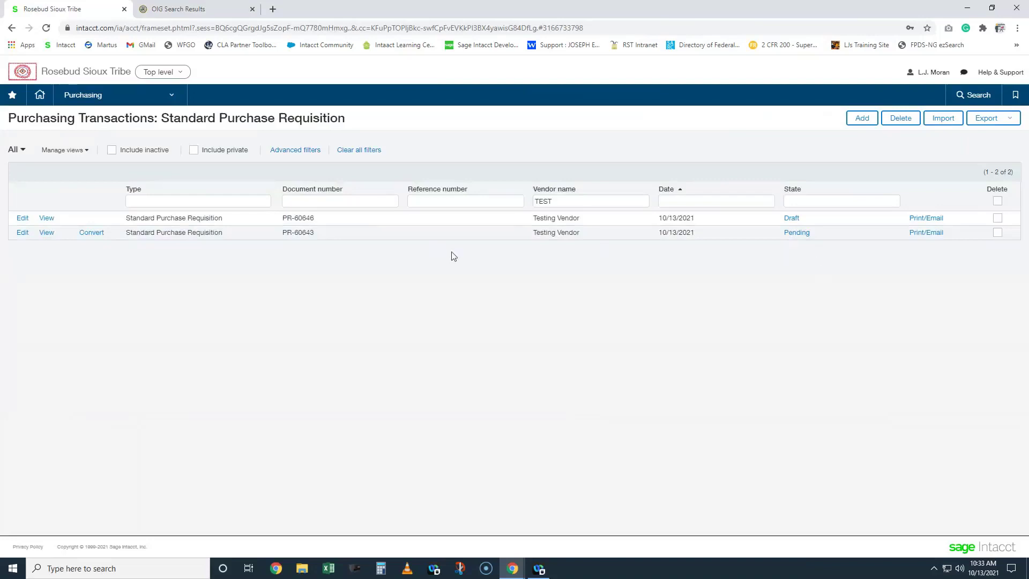
left_click(48, 218)
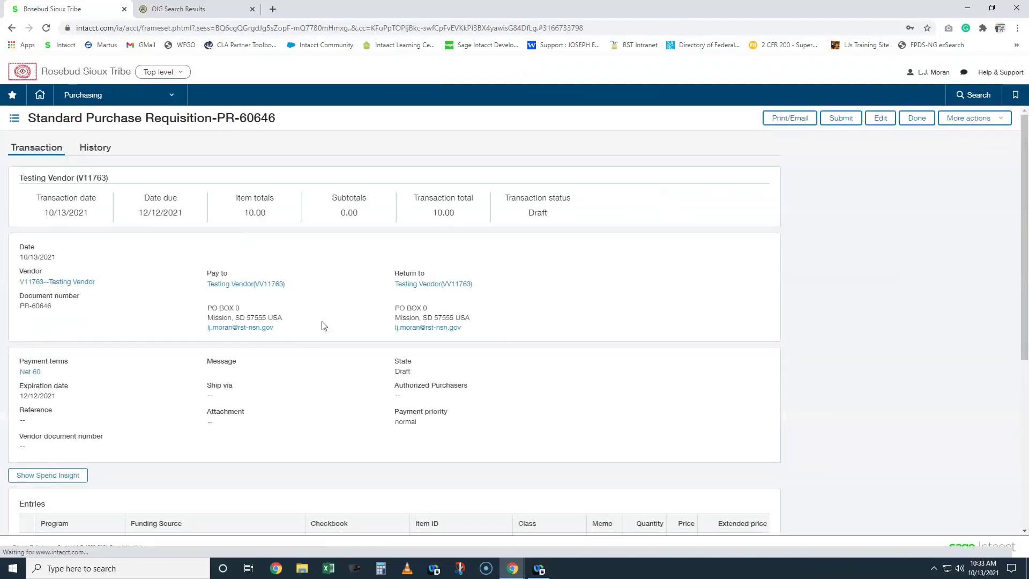
scroll(375, 311, "down", 1)
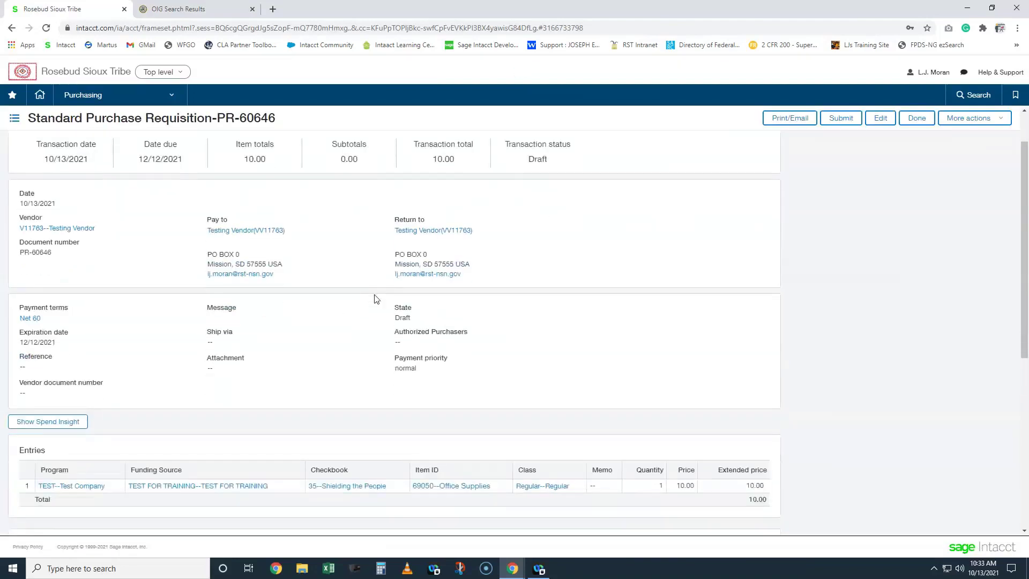
left_click(54, 421)
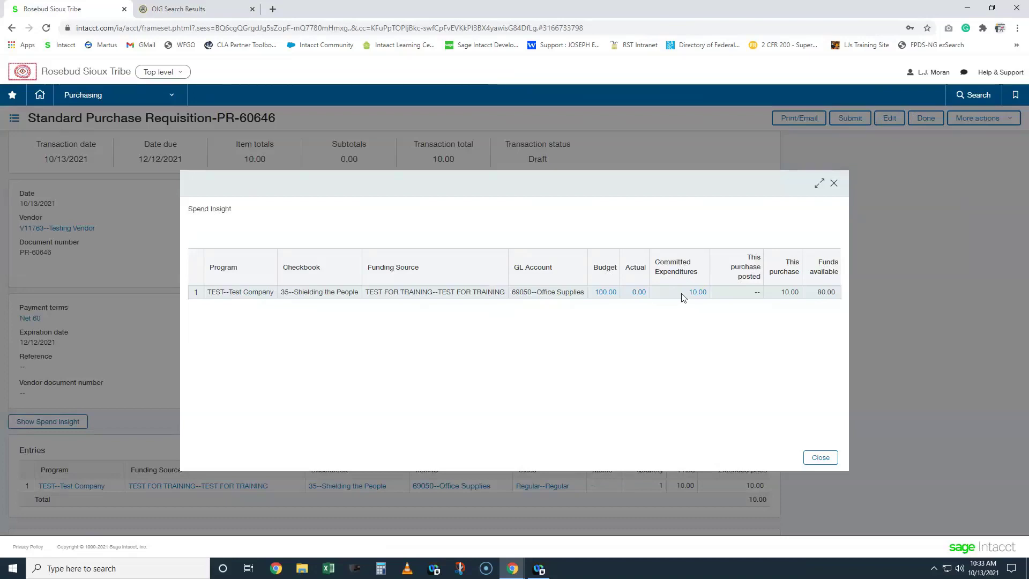
left_click_drag(512, 292, 542, 291)
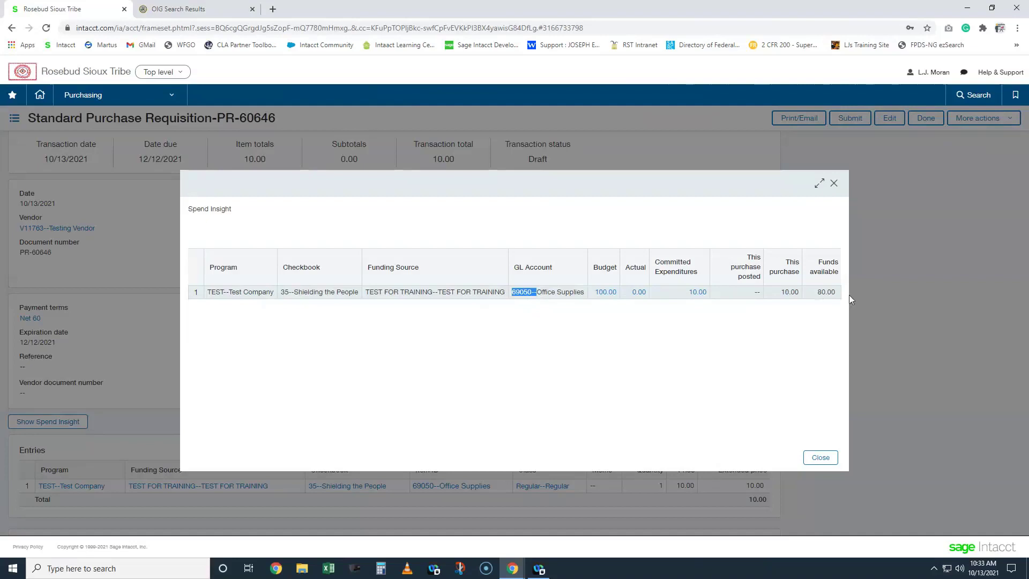
left_click(835, 184)
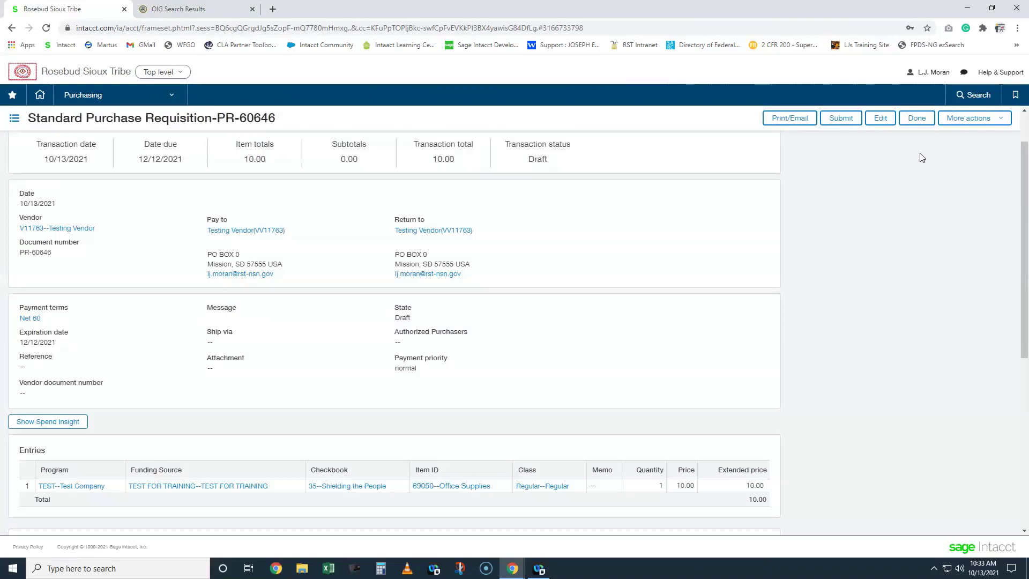
left_click(916, 118)
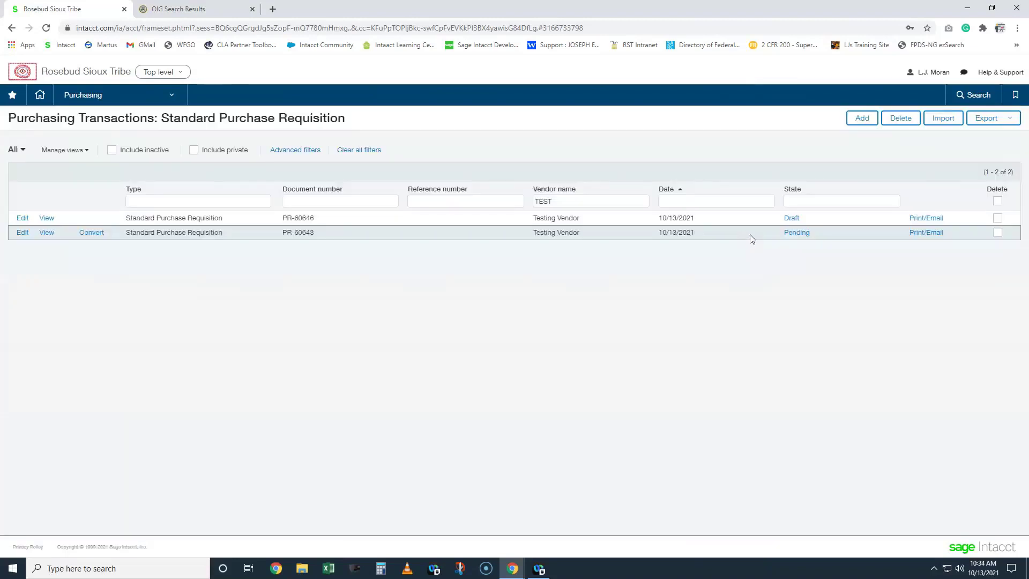
left_click(927, 233)
left_click(191, 322)
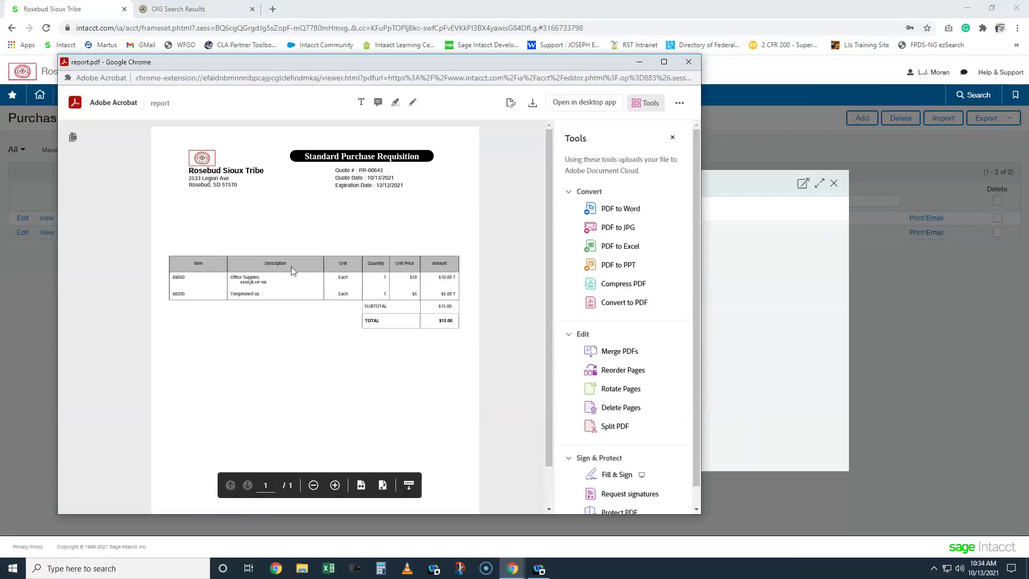
left_click_drag(359, 179, 389, 173)
left_click(362, 359)
left_click(689, 61)
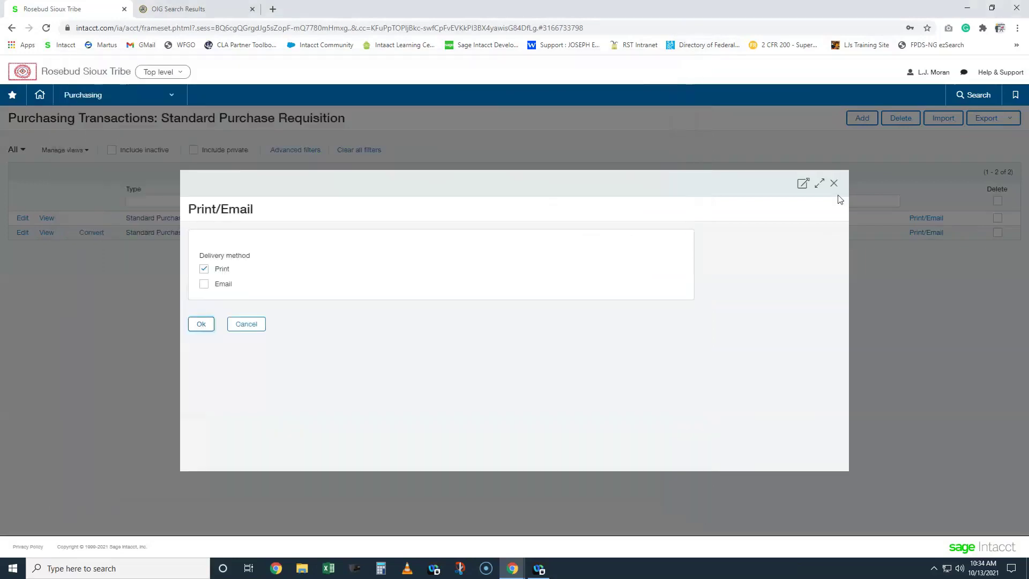
left_click(835, 183)
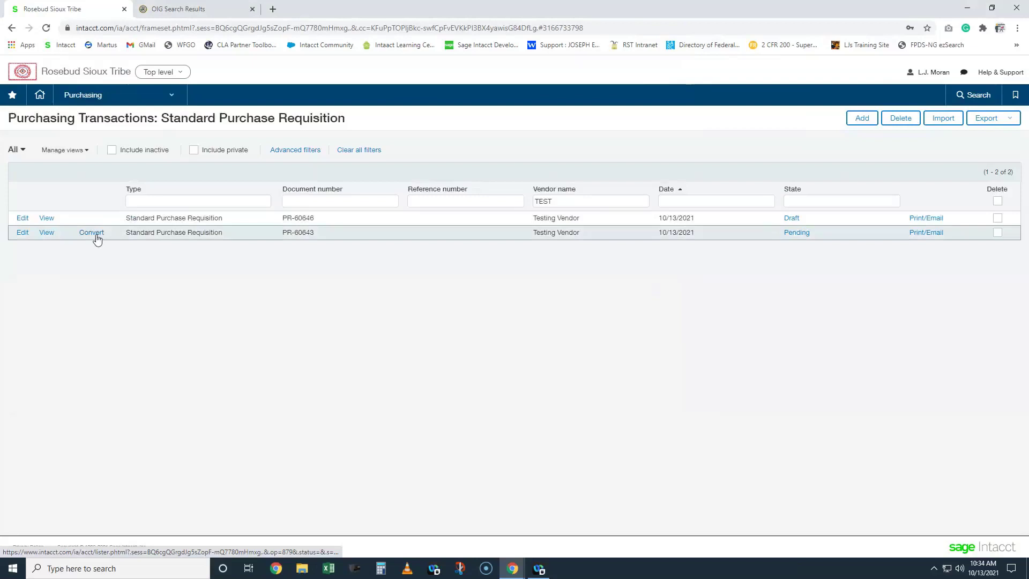
- Convert requisition PR-60643 into a purchase order and post it
left_click(97, 239)
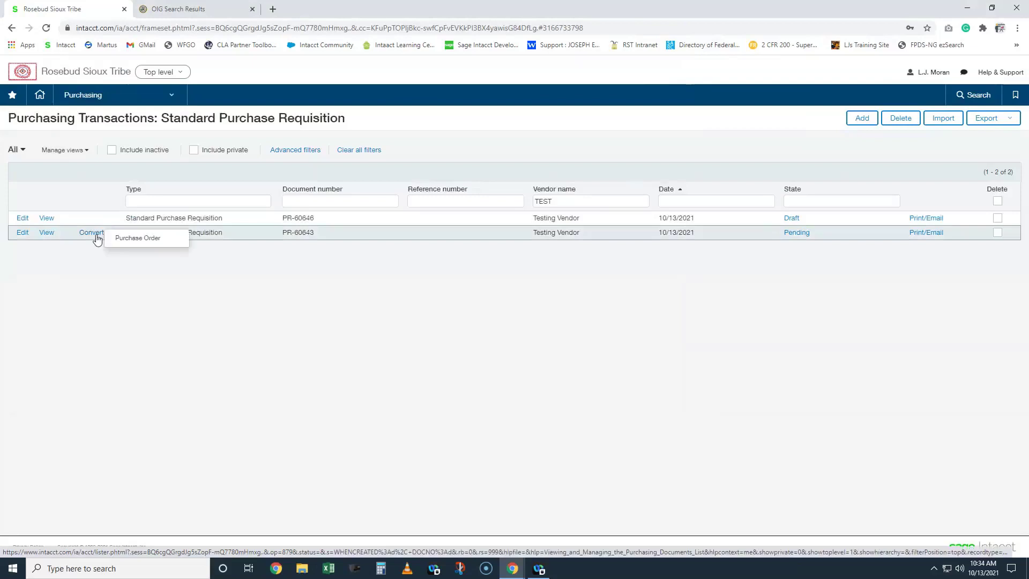
left_click(124, 243)
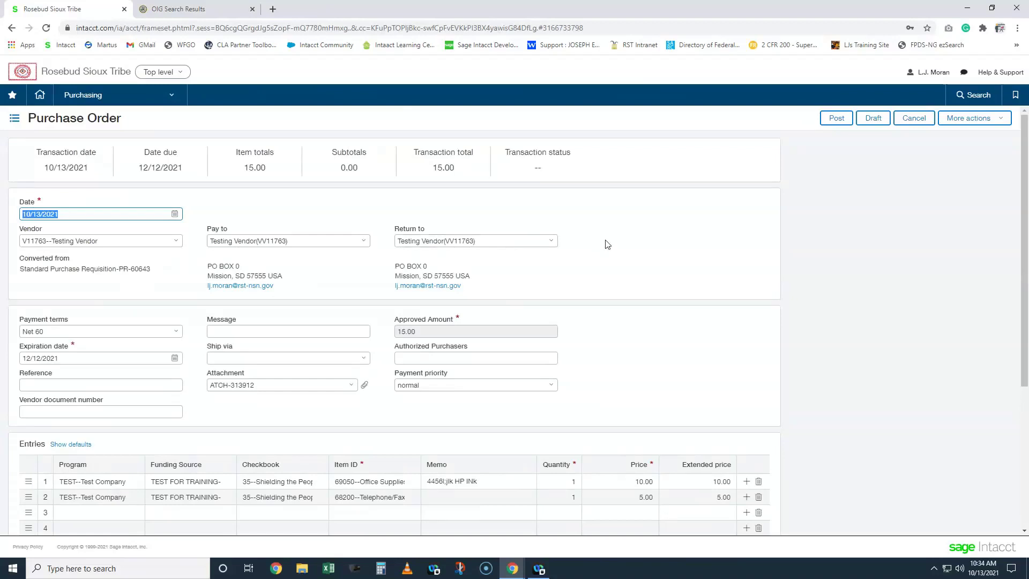
left_click(837, 119)
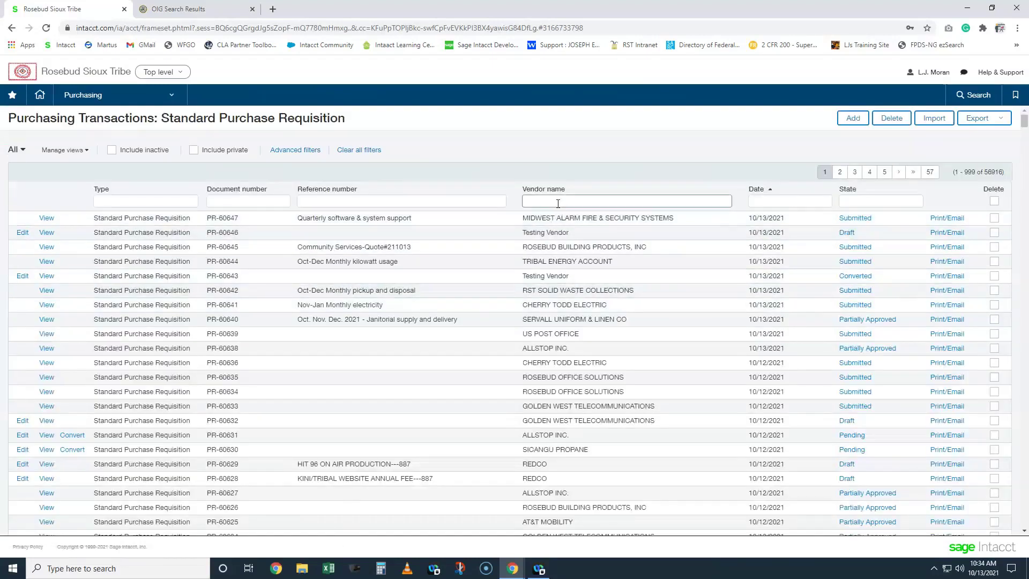
- Filter requisitions by vendor name TEST and open PR-60643's Converted record
left_click(550, 201)
type("TEST")
key("Return")
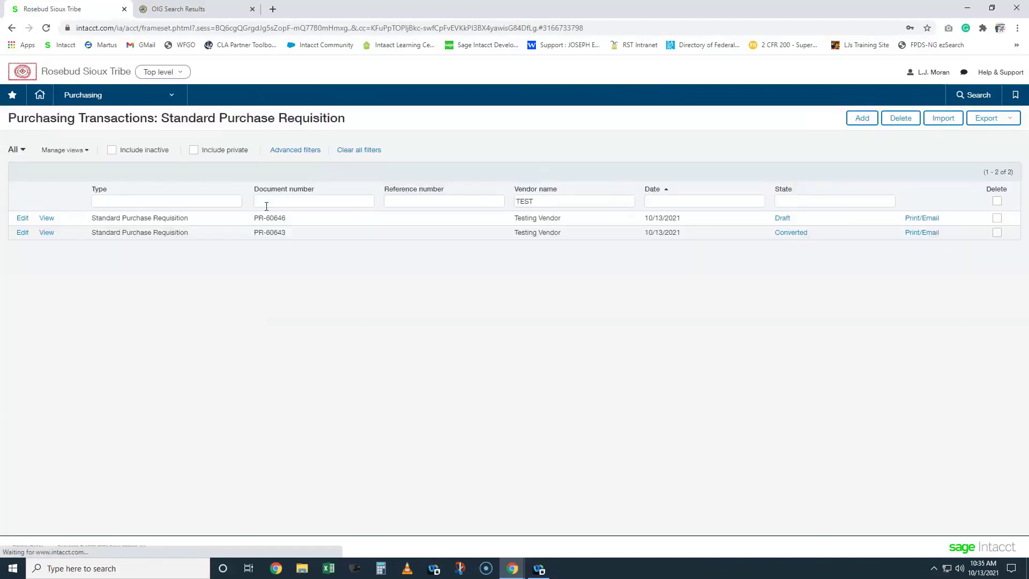
left_click(787, 241)
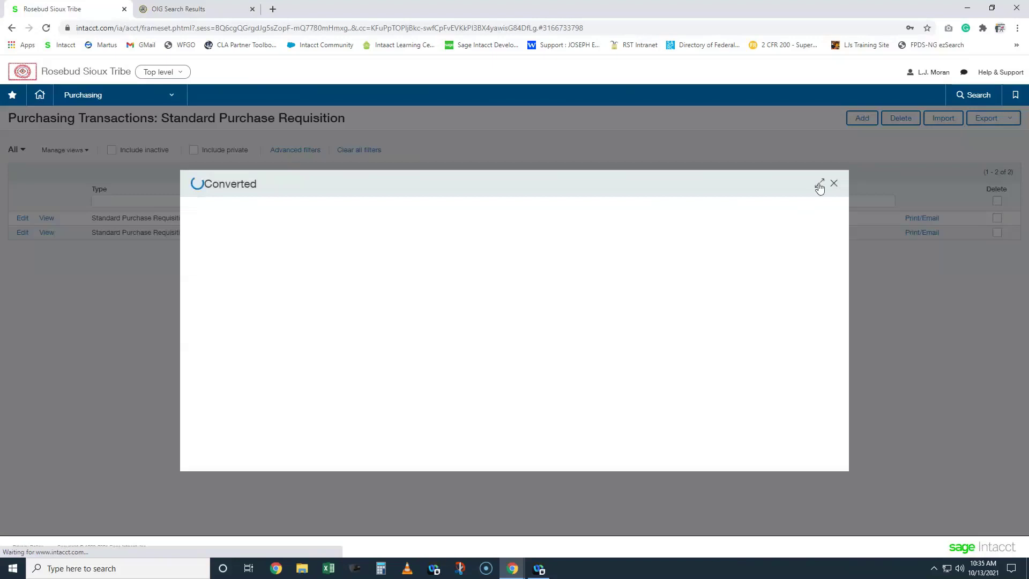
- Maximize PR-60643, review its History dates and Converted state, then view posting details
left_click(821, 183)
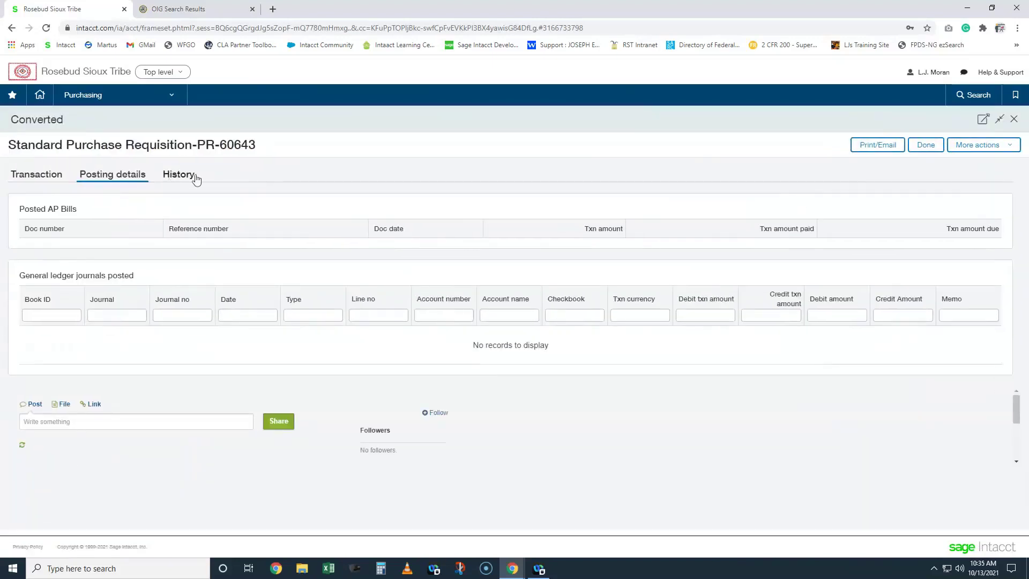
left_click(198, 178)
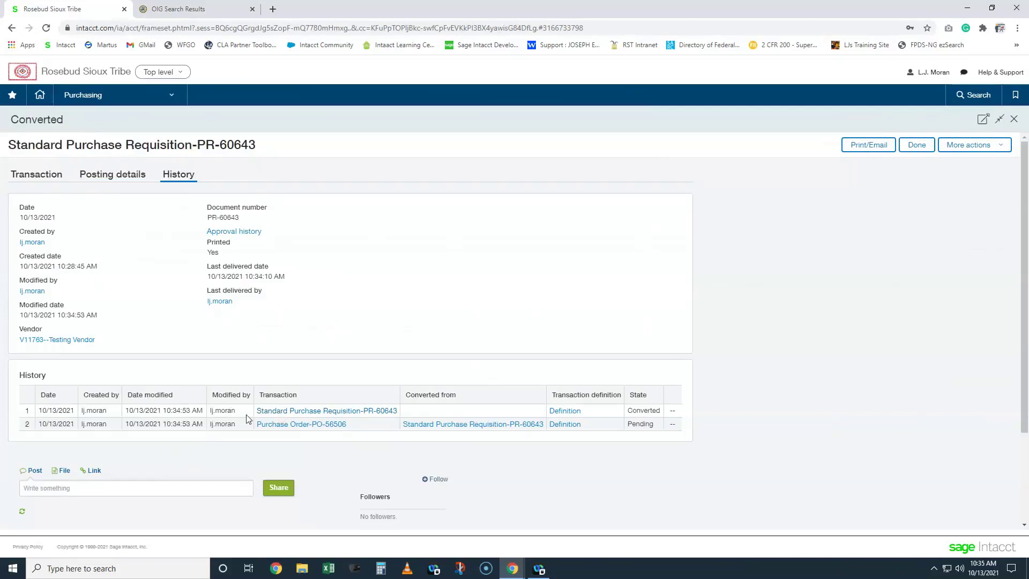
left_click_drag(133, 411, 164, 406)
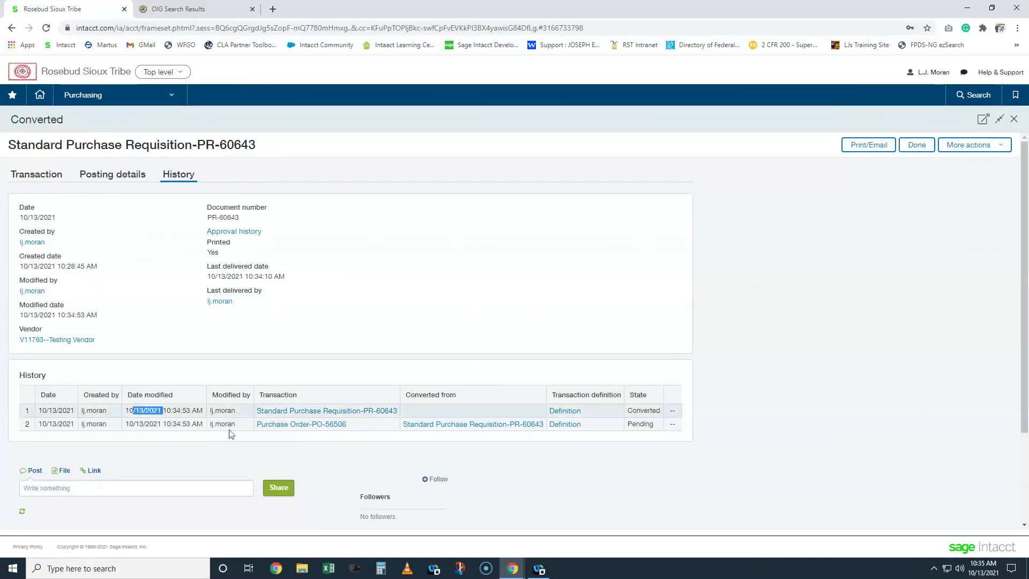
left_click(244, 427)
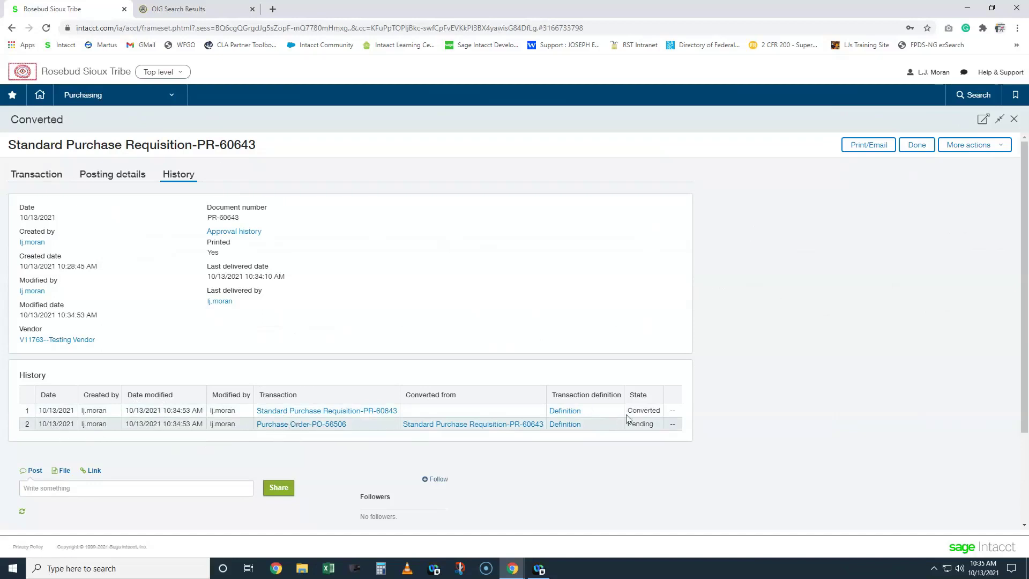
left_click_drag(633, 410, 653, 425)
left_click(651, 437)
left_click(101, 182)
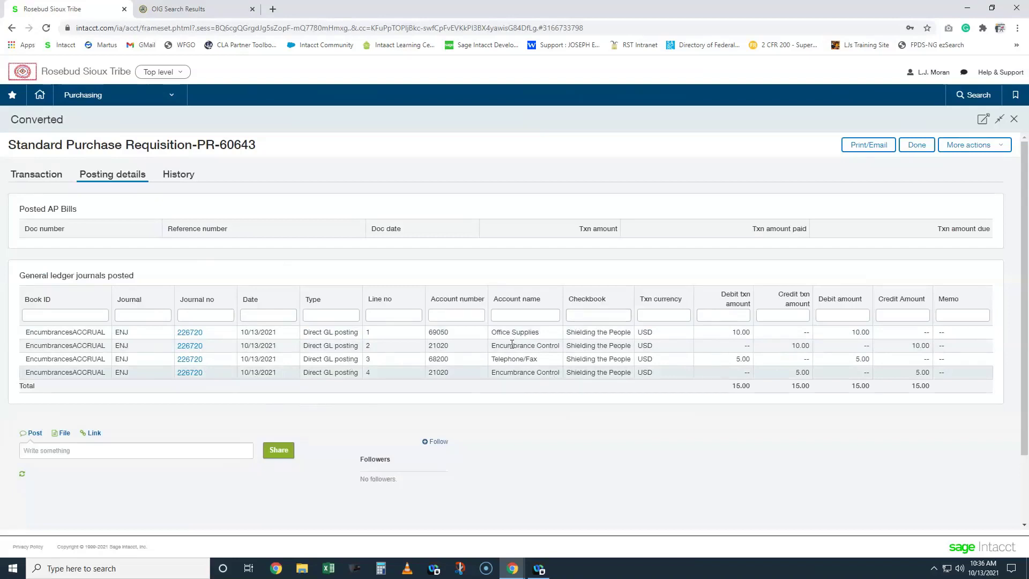
- Close PR-60643 after reviewing encumbrance journal 226720, returning to the TEST-filtered requisitions
left_click(1014, 119)
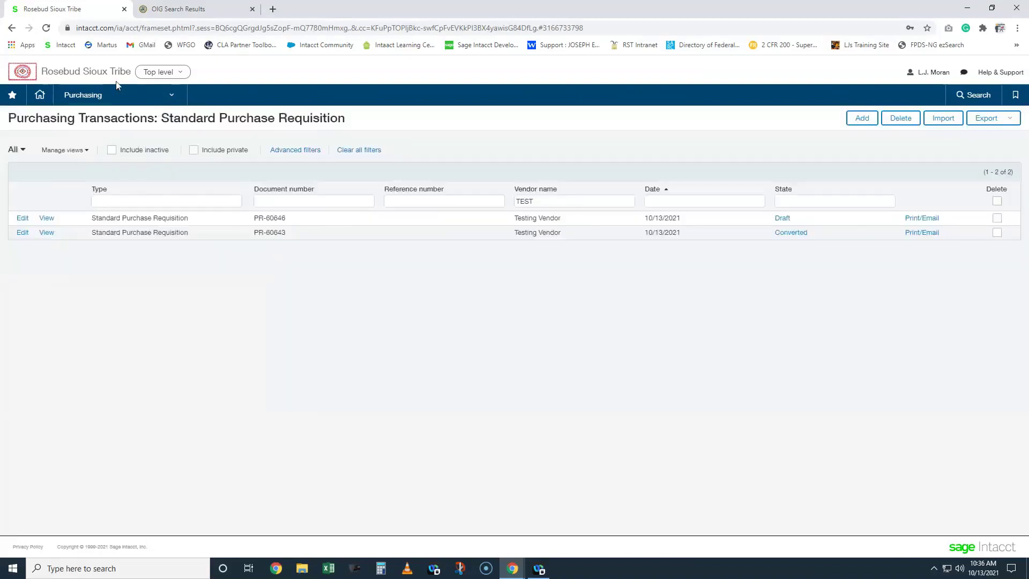
- Open the Purchasing Purchase Order list and switch it to the All view
left_click(119, 96)
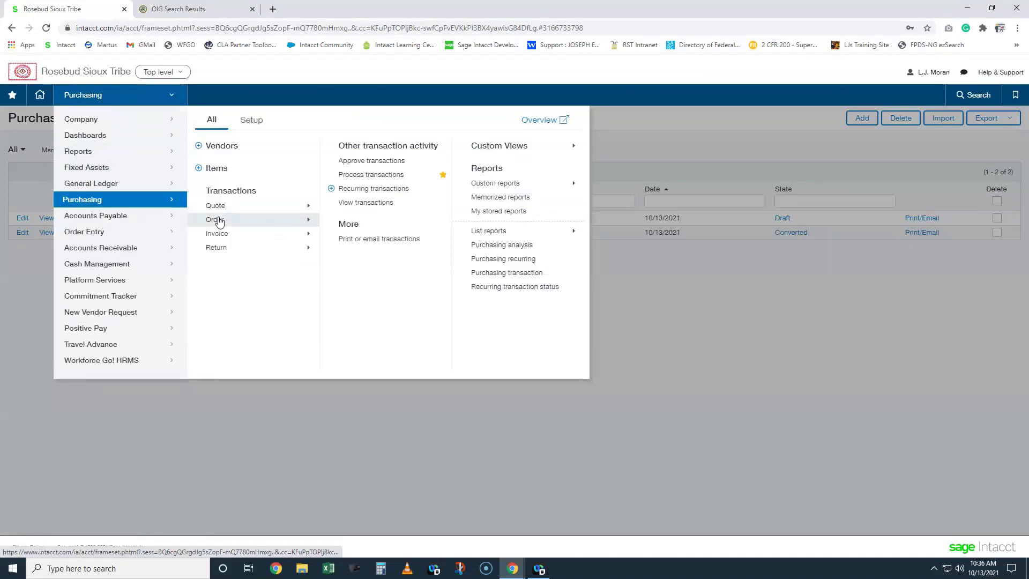
mouse_move(220, 222)
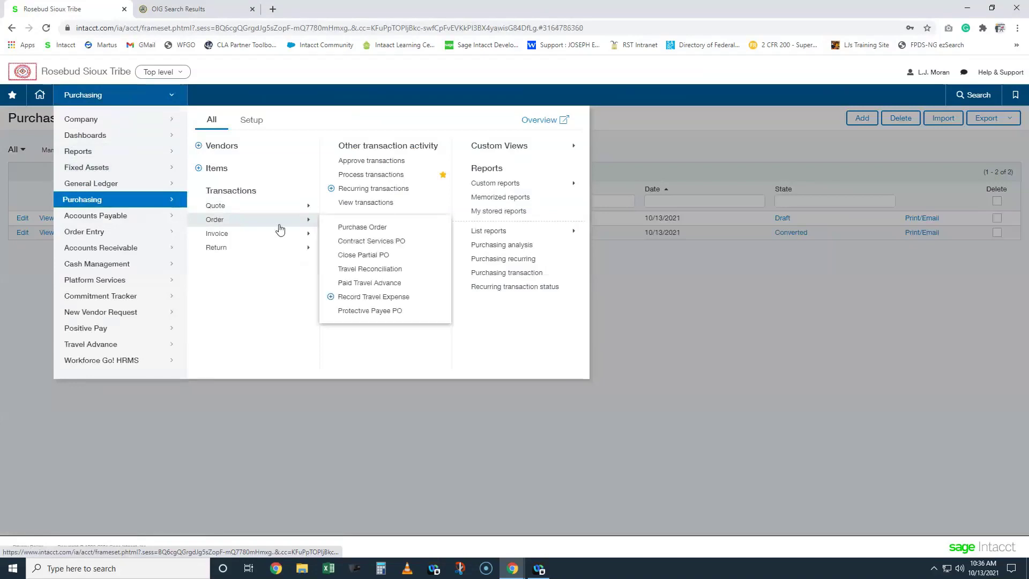
left_click(356, 229)
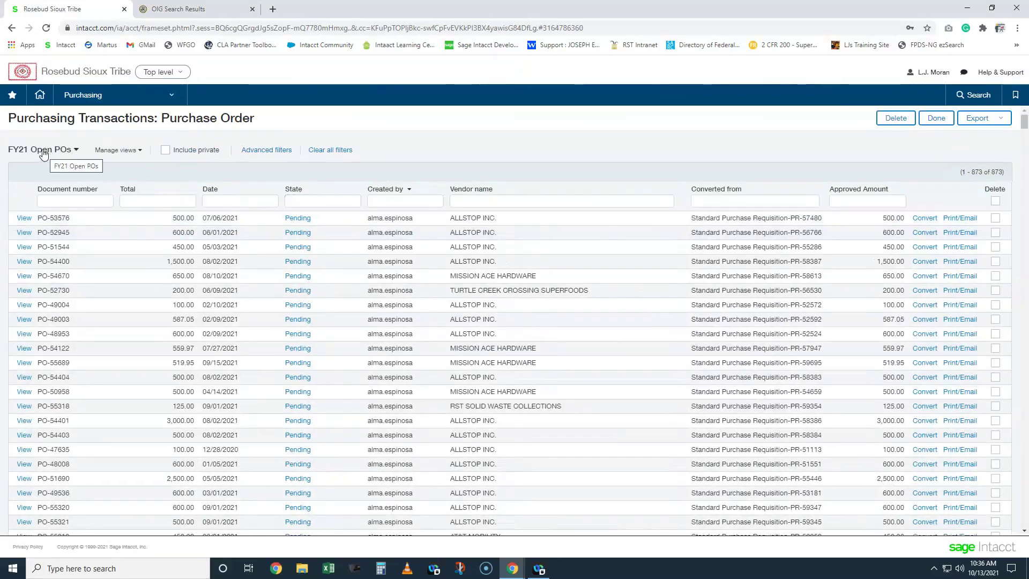
left_click(44, 151)
left_click(32, 166)
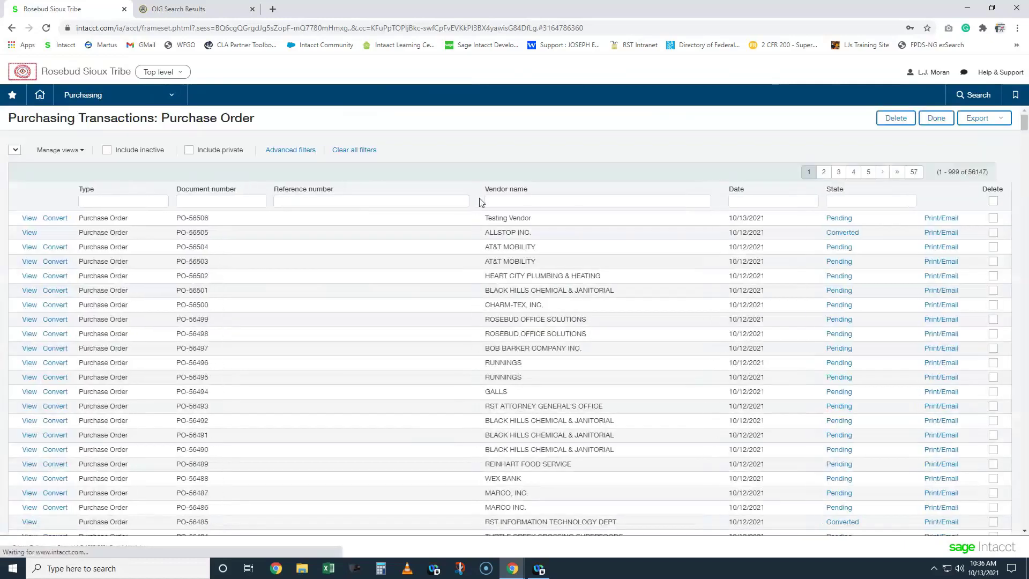
- Filter purchase orders by vendor name TEST and highlight PO-56506
left_click(524, 201)
type("TEST")
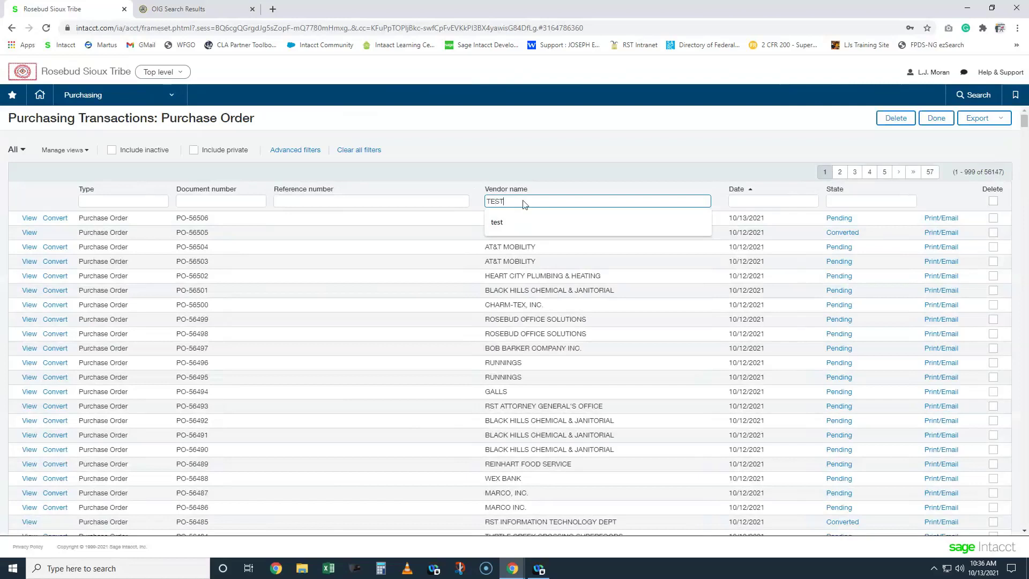
key("Return")
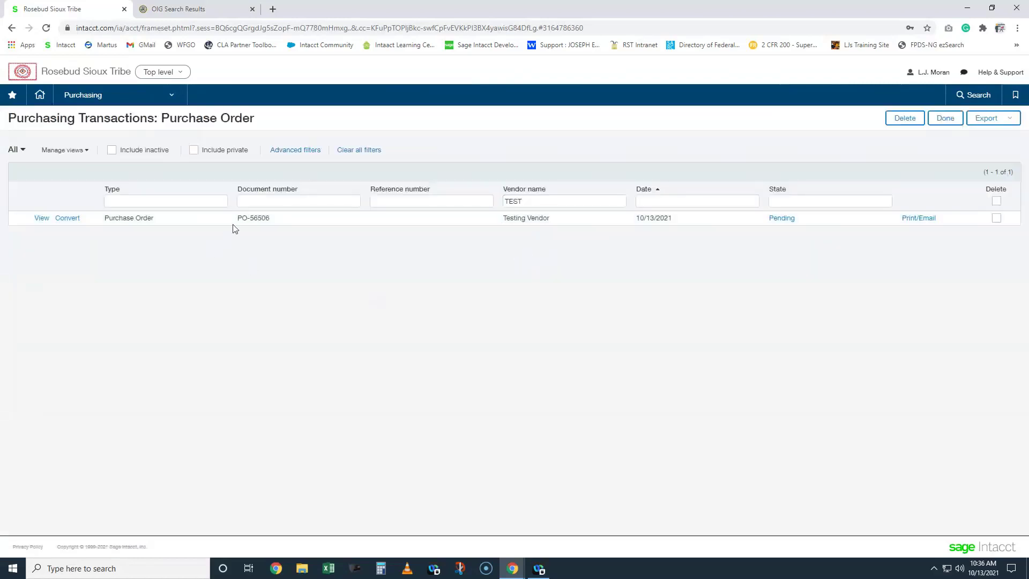
left_click_drag(237, 217, 283, 248)
left_click(298, 265)
- Print PO-56506 to PDF with the Print option kept checked
left_click(910, 220)
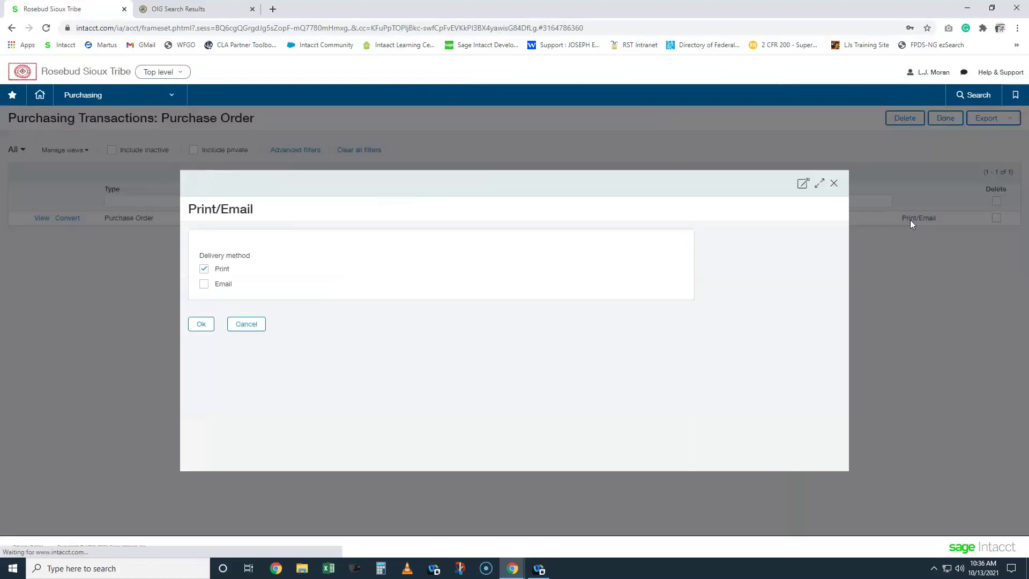
left_click(201, 326)
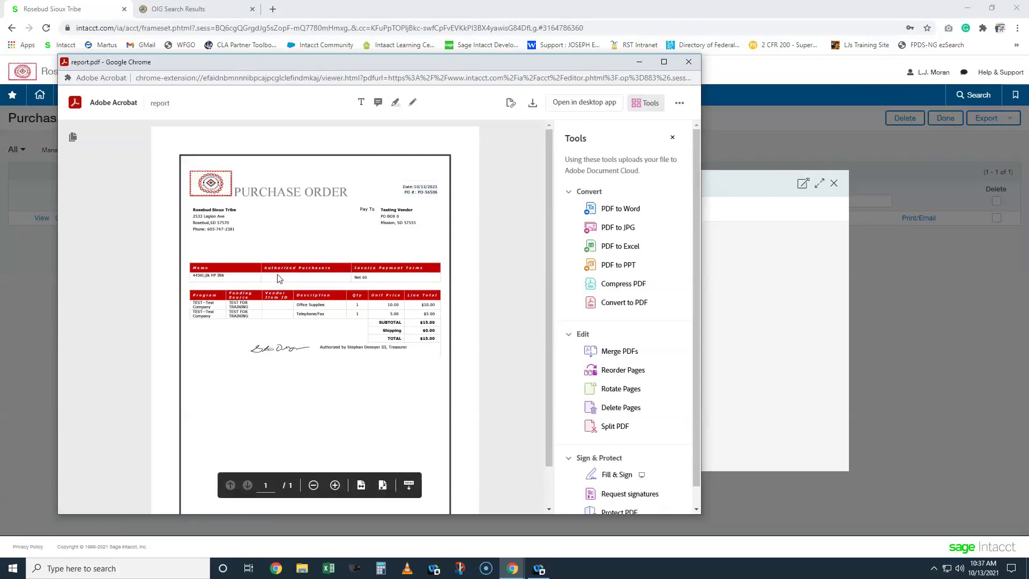
- Enlarge and review the PO-56506 PDF, then close it and the Print/Email dialog
left_click(663, 63)
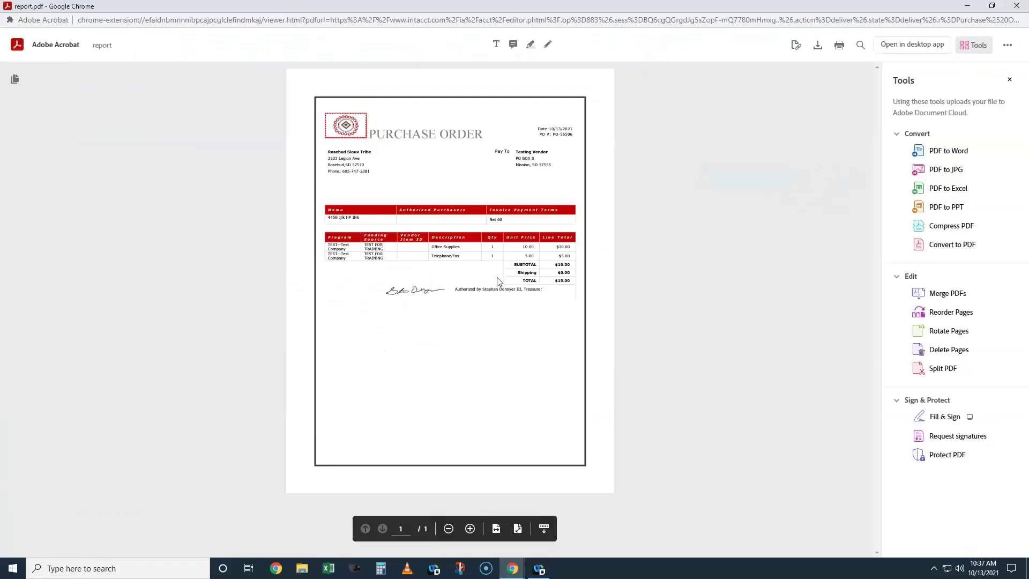
scroll(498, 281, "up", 2)
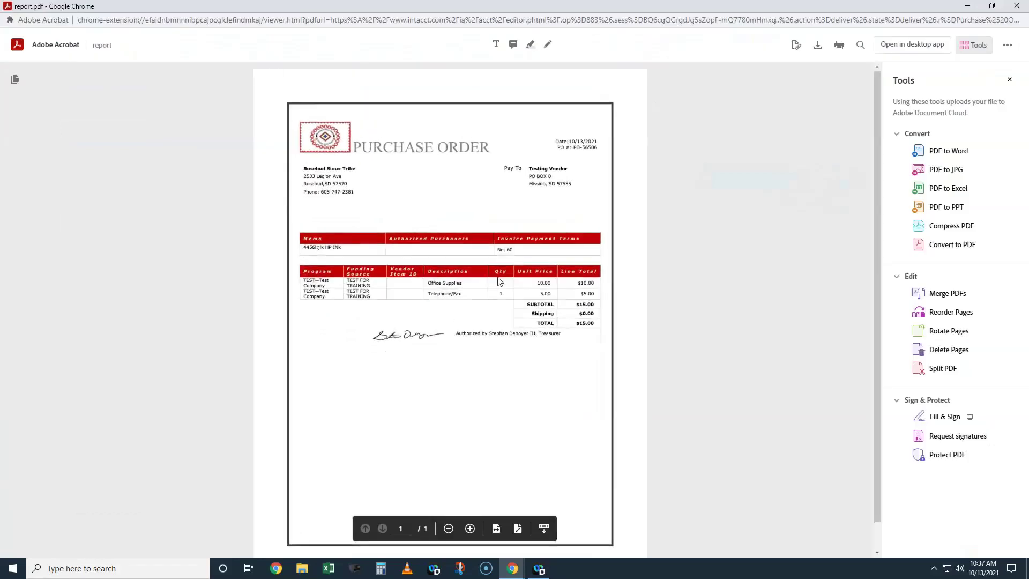
scroll(499, 281, "up", 2)
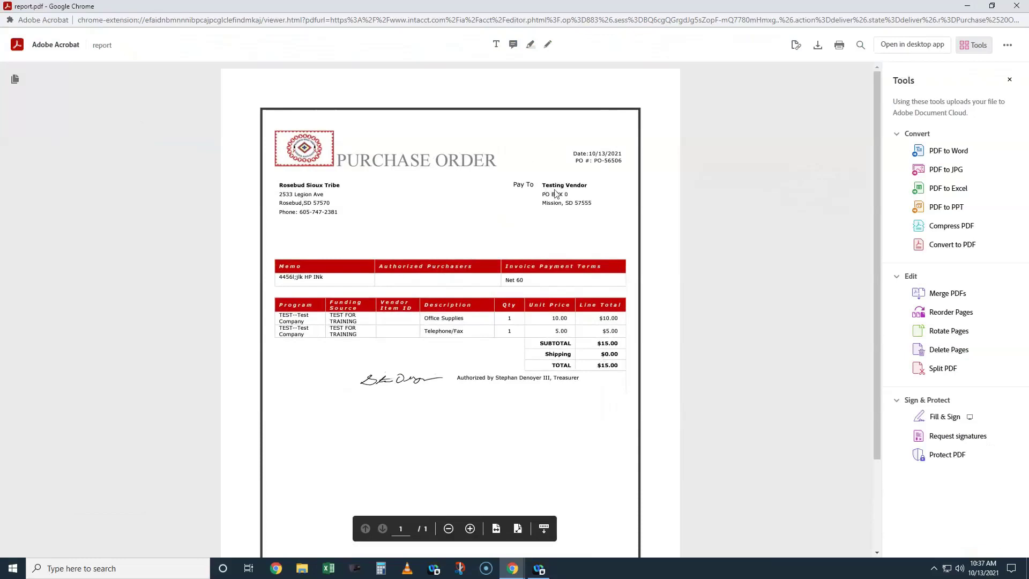
left_click(1017, 6)
left_click(835, 183)
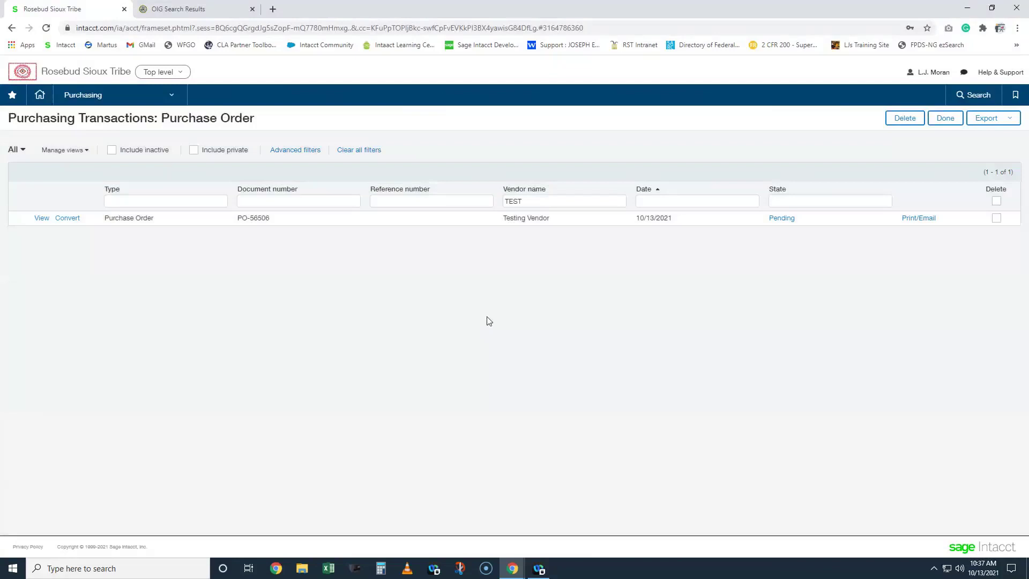
- Open PO-56506 and inspect attachment ATCH-313912 with the EPLS PDF, then close it
left_click(42, 218)
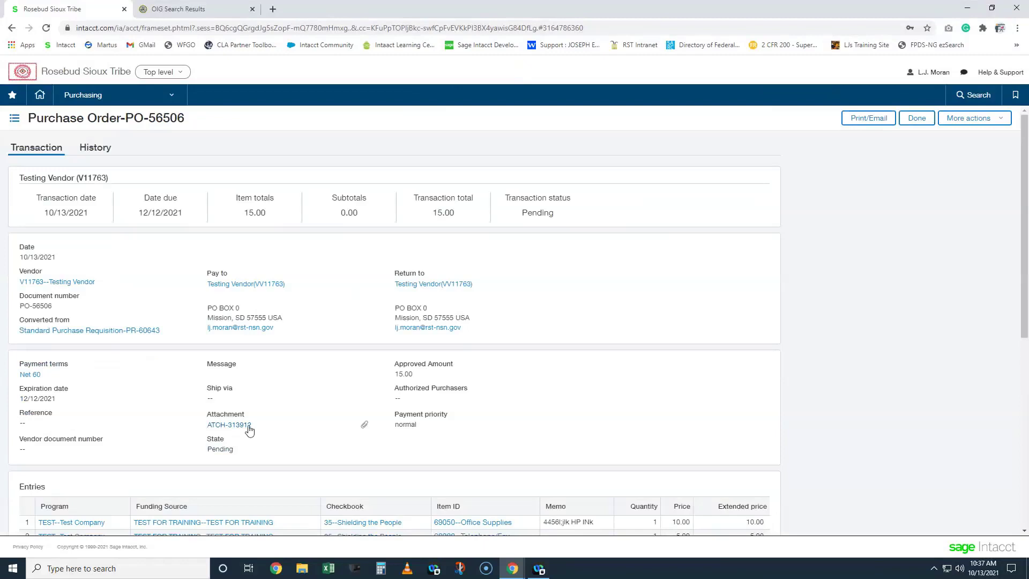
left_click(248, 426)
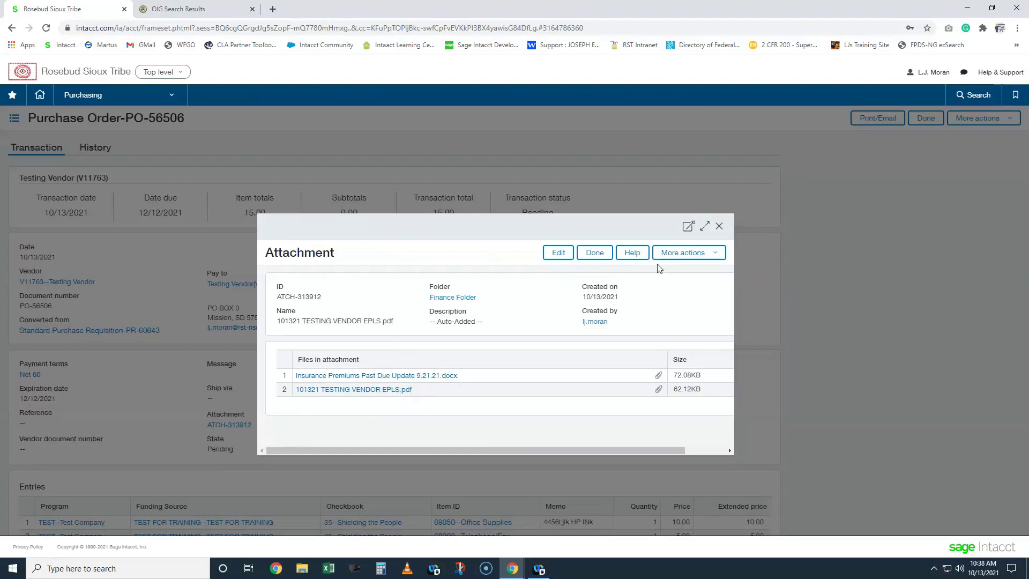
left_click(720, 228)
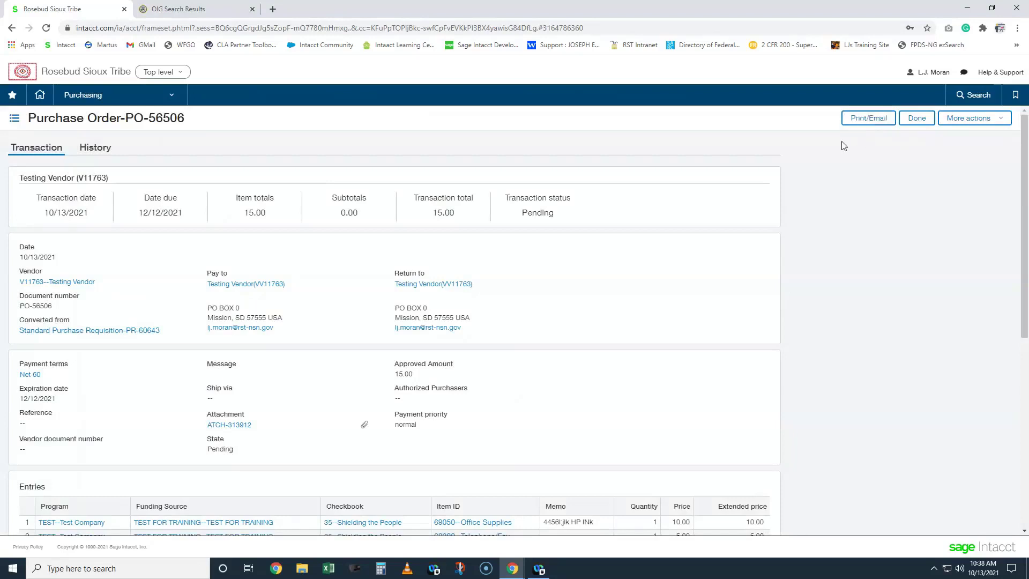
- Switch PO-56506's delivery method from Print to Email
left_click(868, 121)
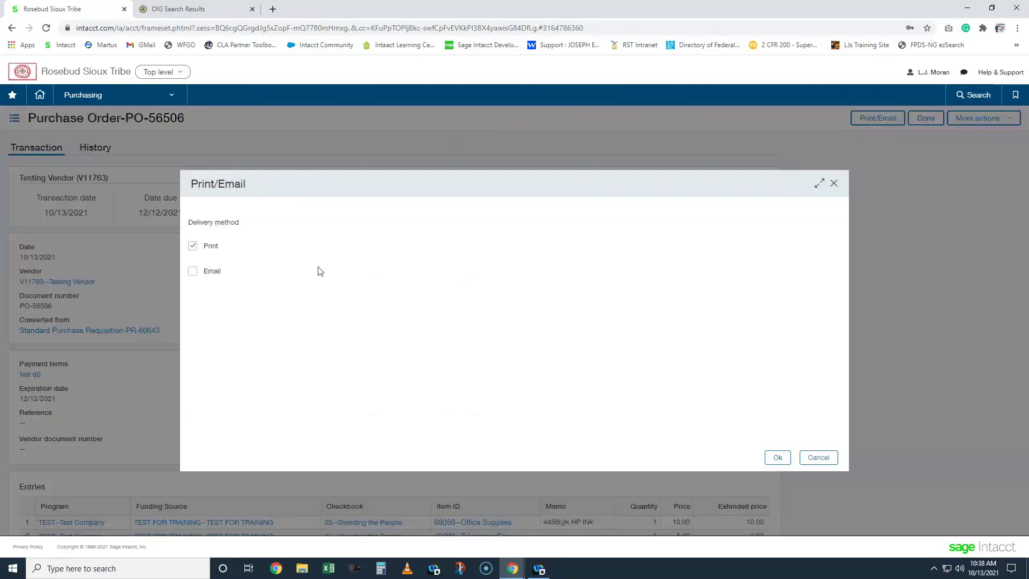
left_click(193, 246)
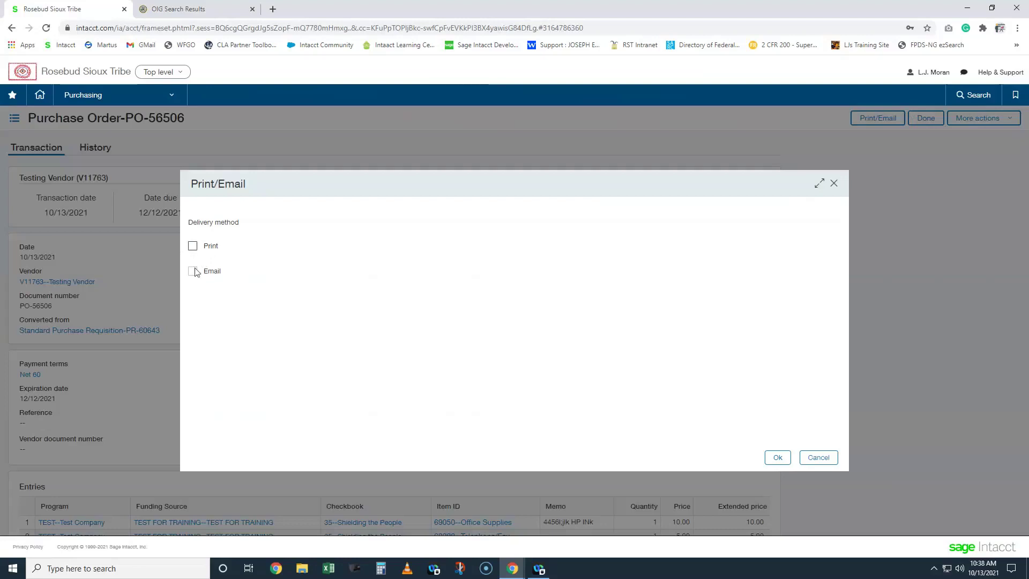
left_click(193, 271)
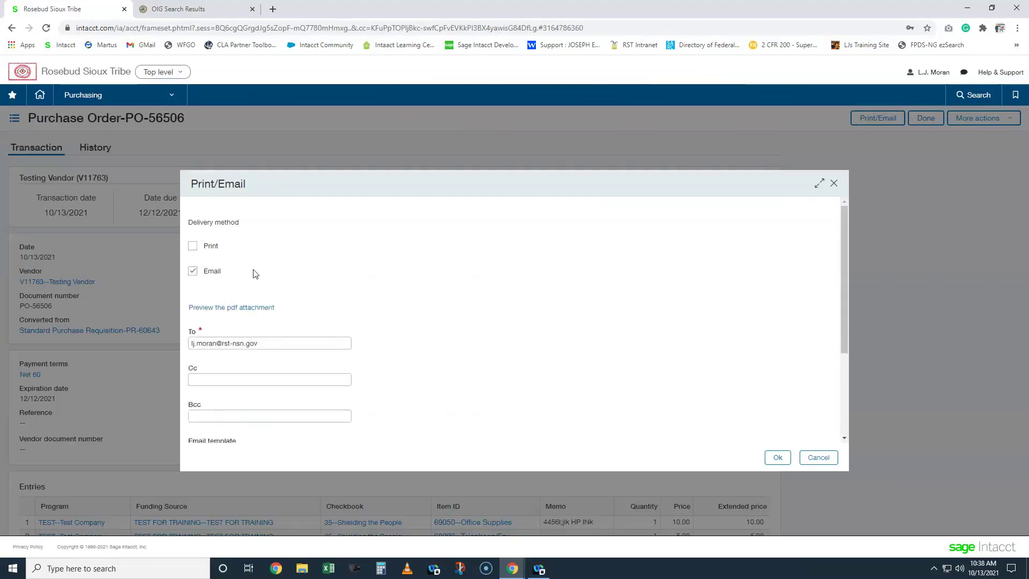
scroll(254, 284, "down", 1)
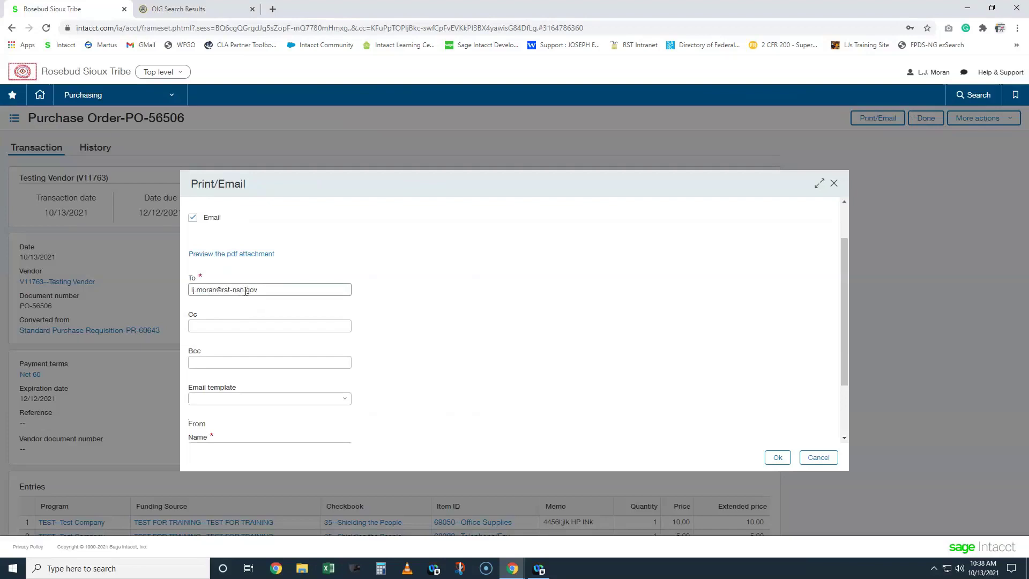
- Replace the To field with the vendor's e-mail address
left_click_drag(279, 289, 219, 290)
left_click(220, 289)
left_click(430, 290)
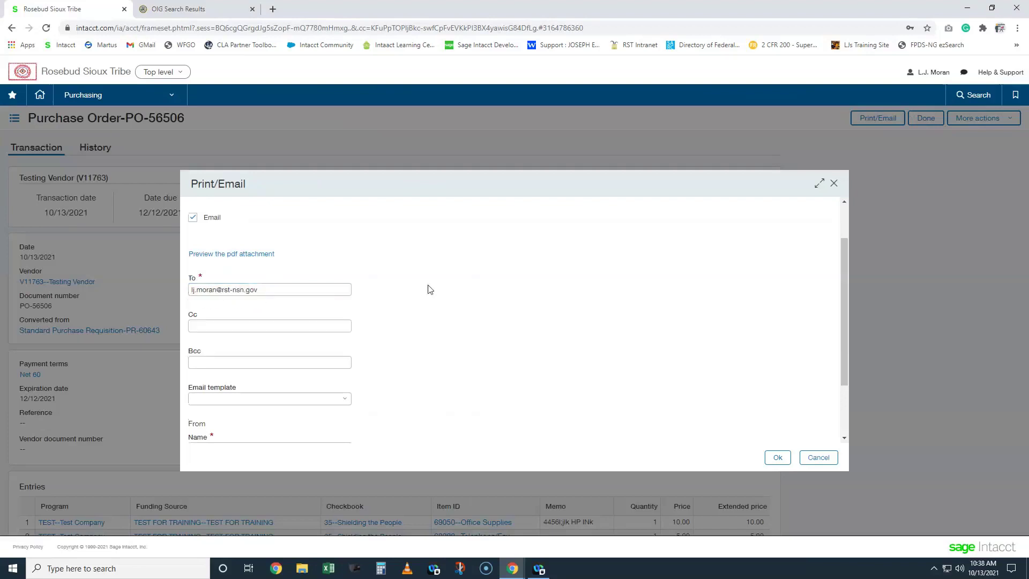
triple_click(280, 292)
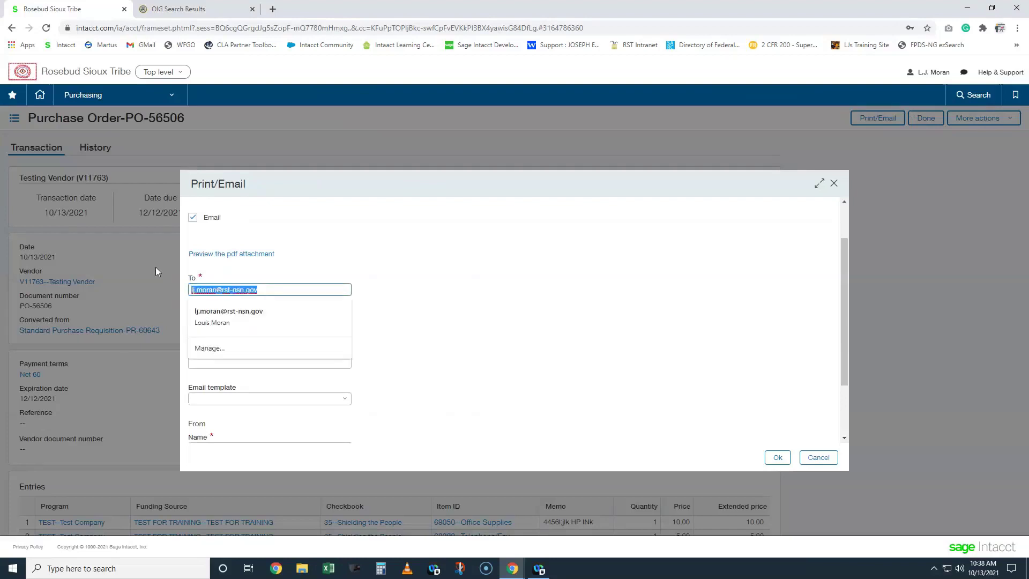
type("THEVE")
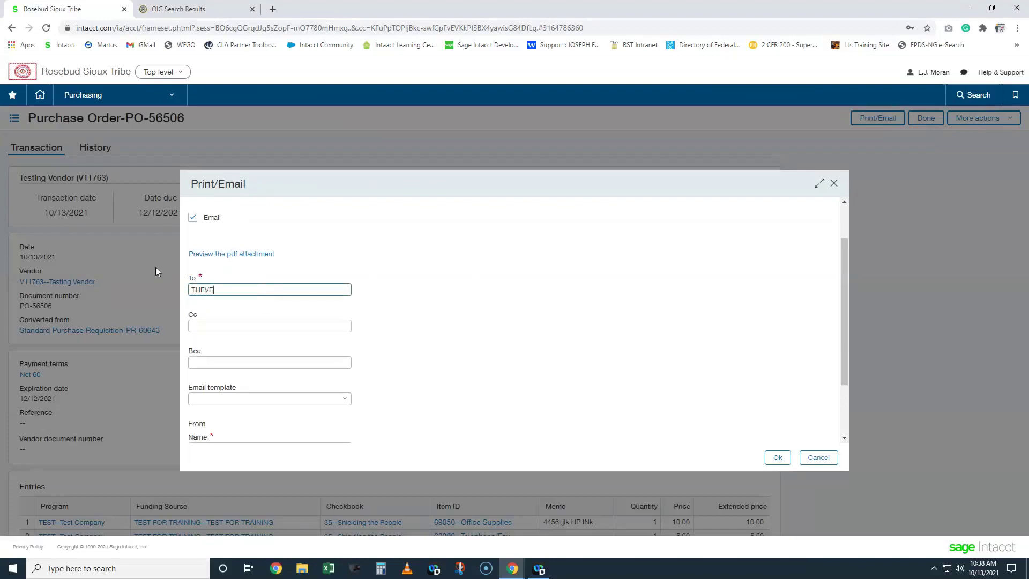
type("NDORSEMAIL@EMAIL.GOV")
key("Tab")
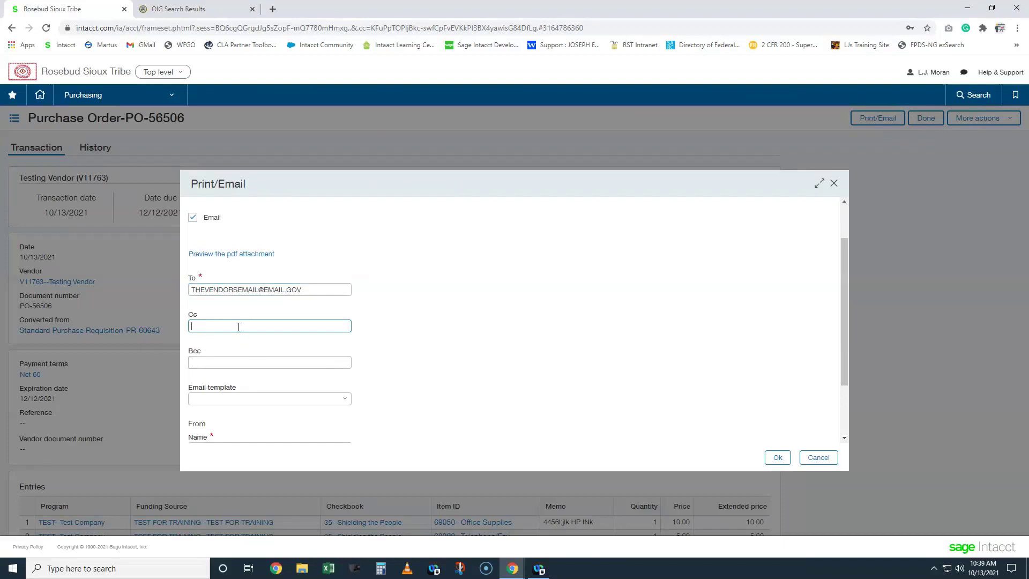
scroll(284, 326, "down", 2)
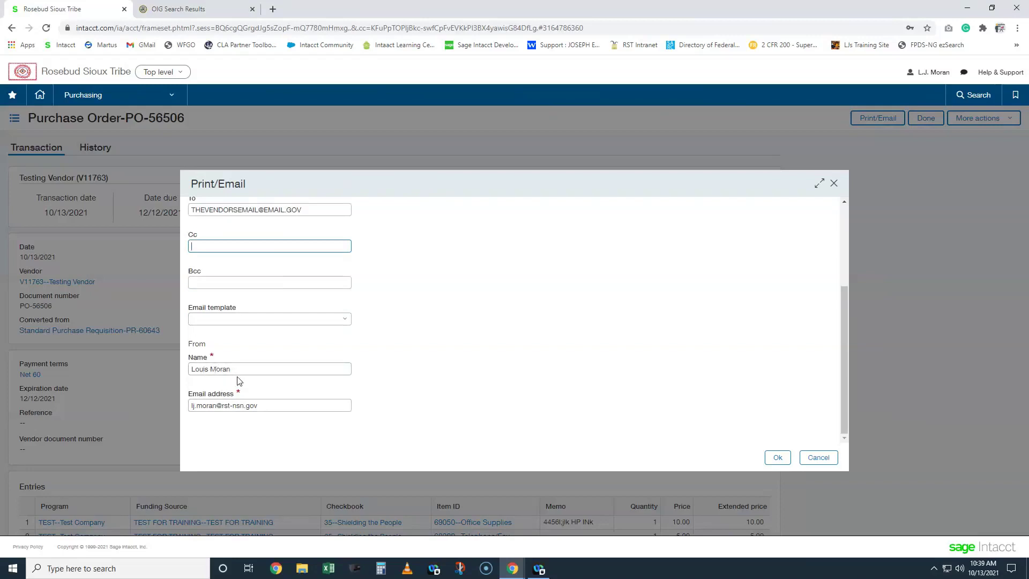
- Set sender name 'yOUR NAME' and a placeholder sender e-mail, then close without sending
scroll(271, 372, "up", 3)
scroll(274, 370, "down", 3)
left_click_drag(239, 369, 159, 372)
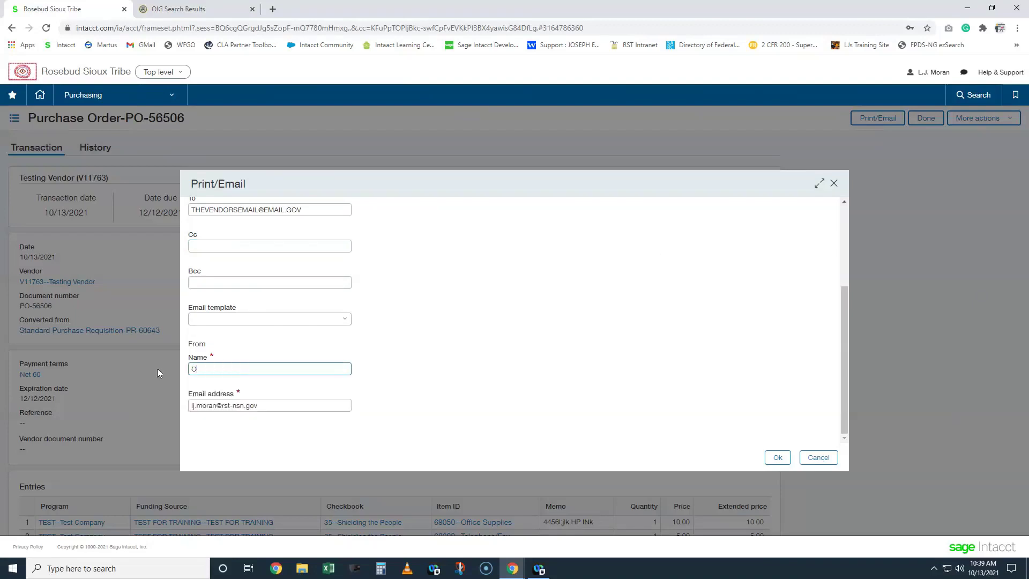
key("Tab")
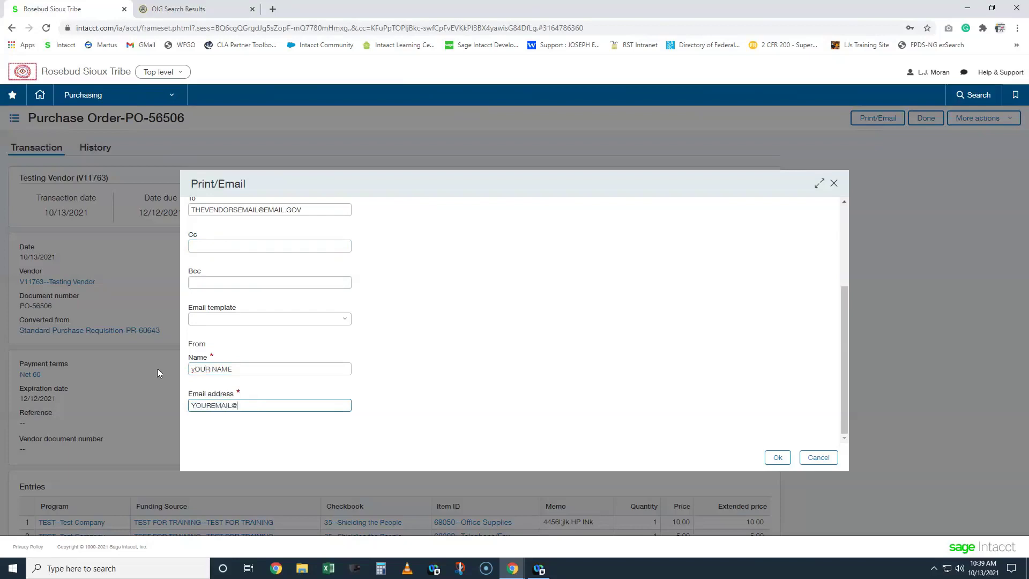
left_click(776, 458)
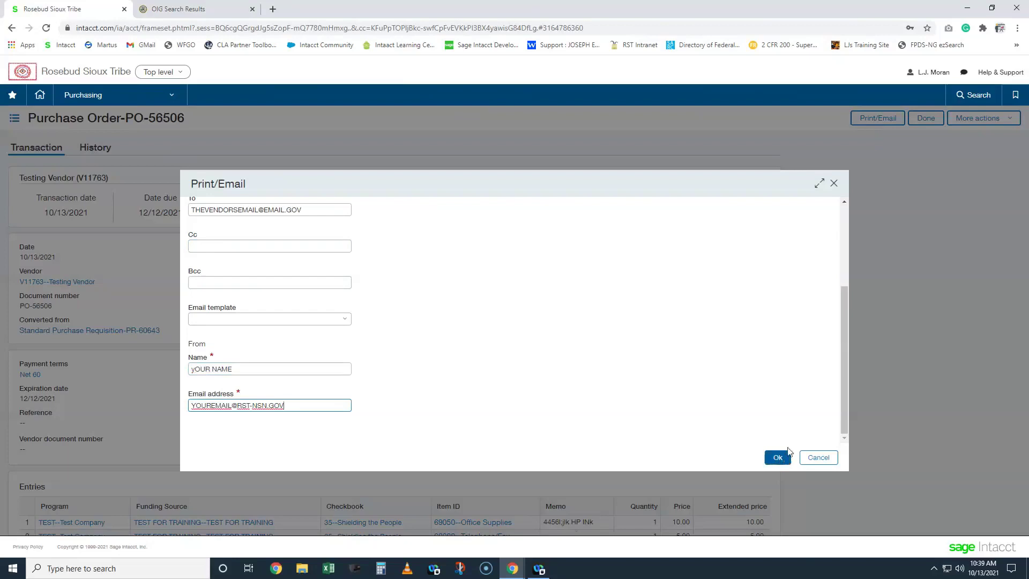
left_click(835, 184)
- Leave PO-56506 via Done and open the Purchase Order list-view dropdown
left_click(901, 120)
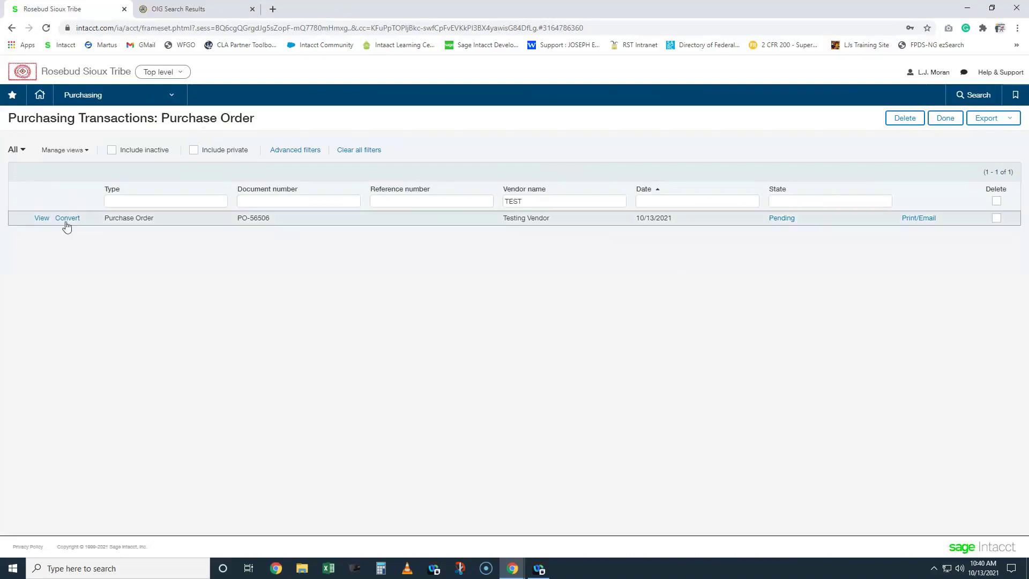
left_click(18, 152)
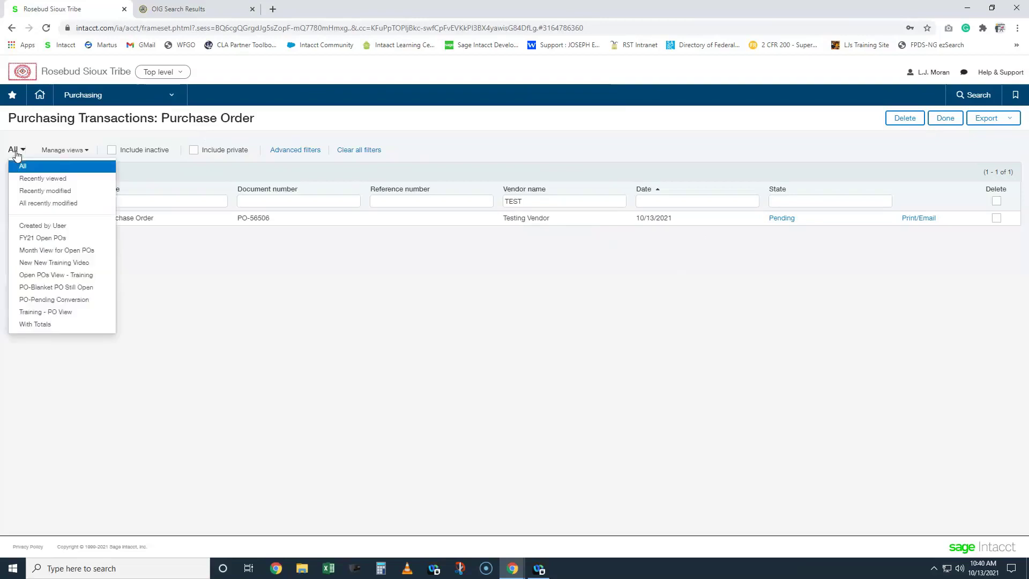
- Switch to the Created by User view and filter Vendor Name to TEST, leaving only PO-56506
left_click(55, 226)
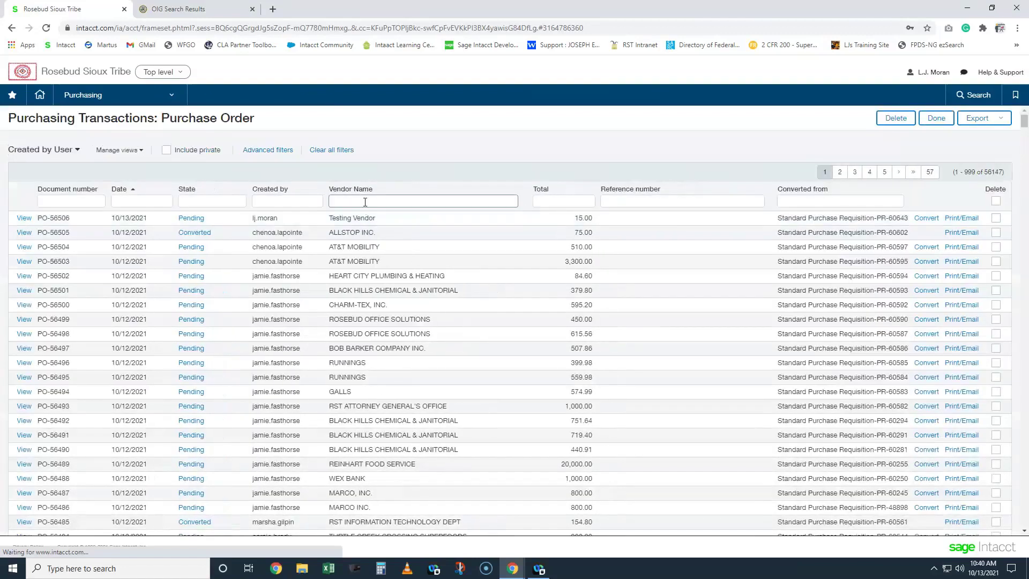
left_click(363, 202)
type("TEST")
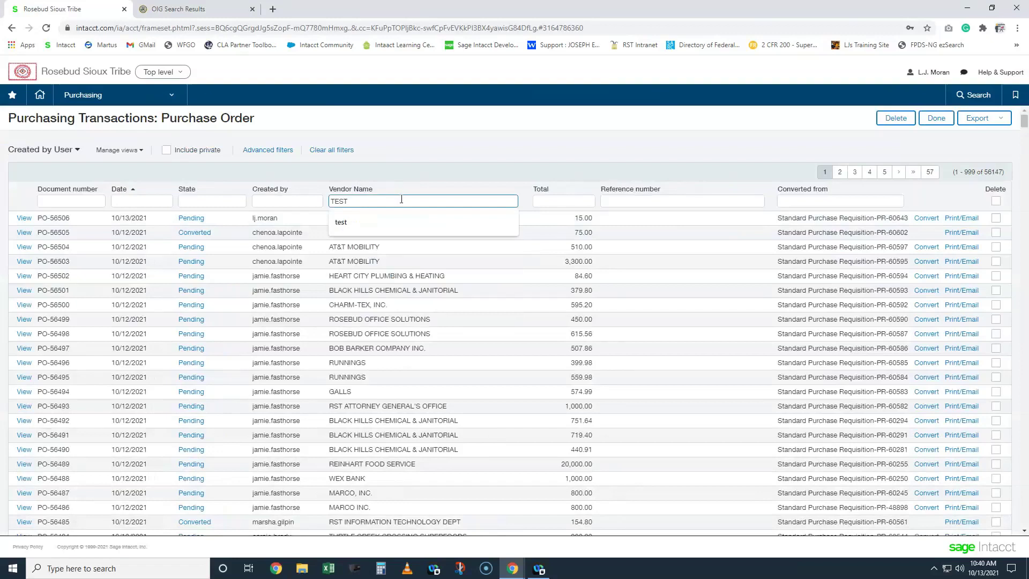
key("Return")
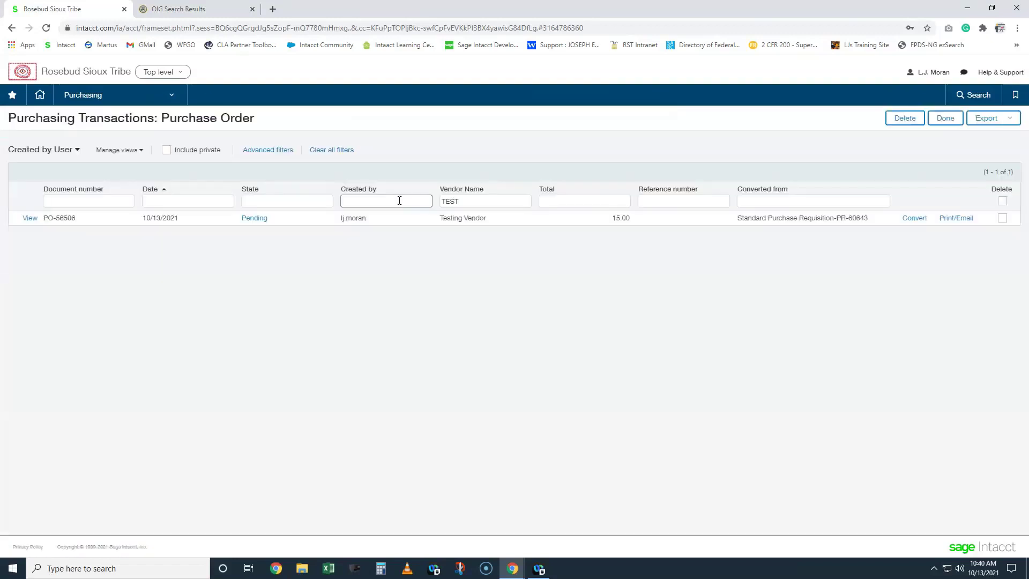
left_click(918, 224)
- Convert PO-56506 for Testing Vendor into a Voucher using the row's Convert dropdown
left_click(945, 241)
mouse_move(914, 220)
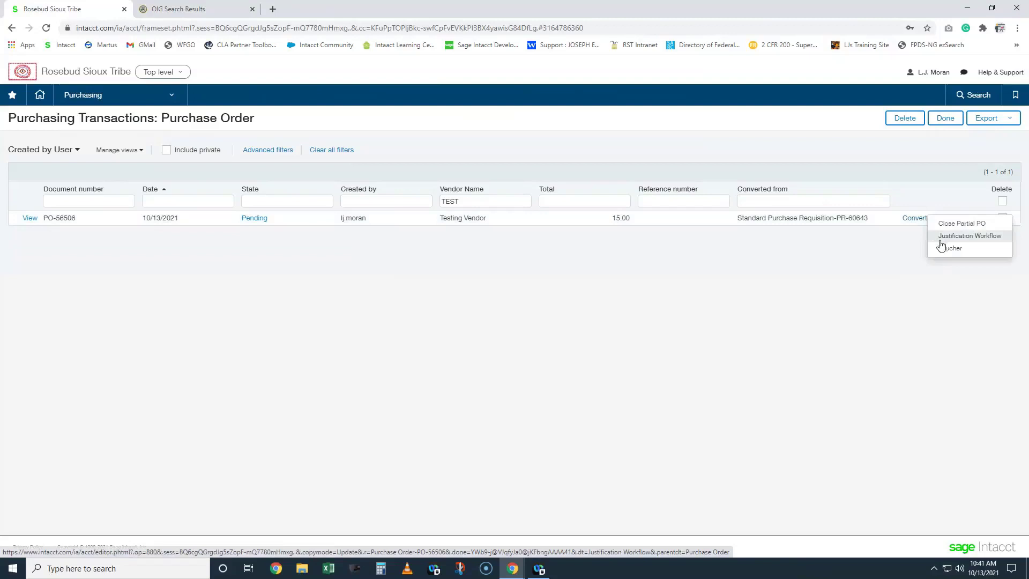
left_click(943, 250)
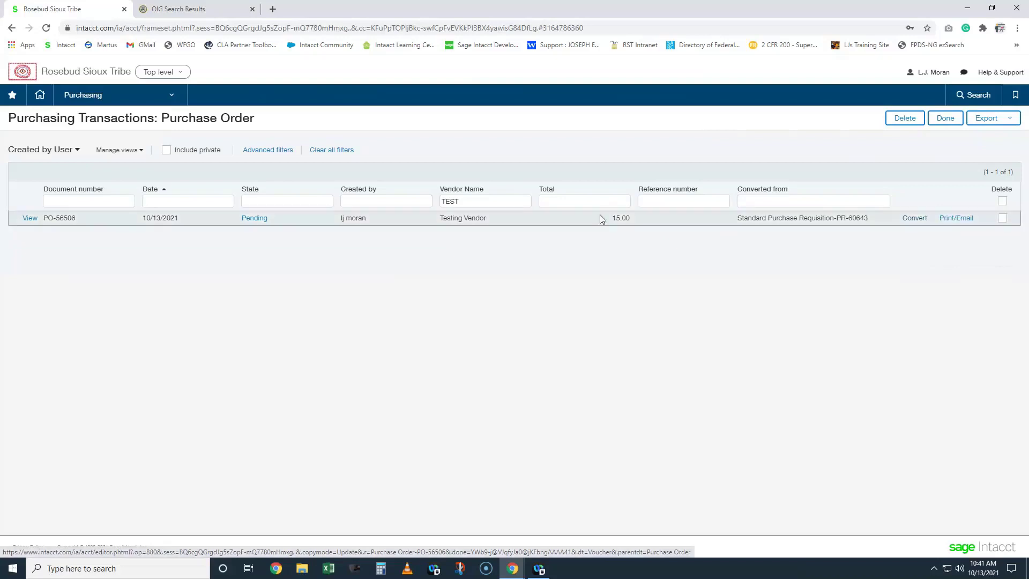
left_click(914, 218)
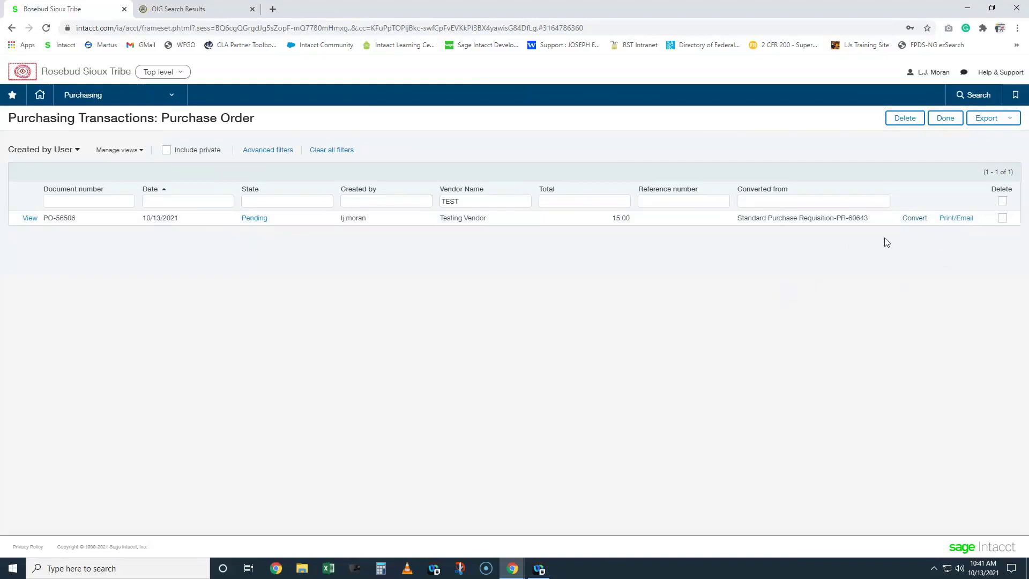
mouse_move(914, 224)
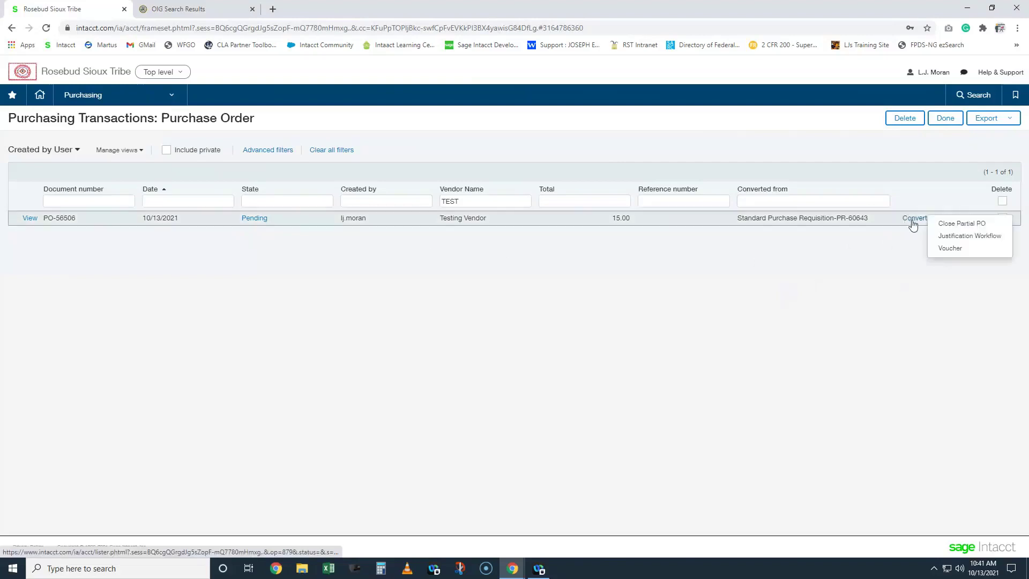
left_click(959, 253)
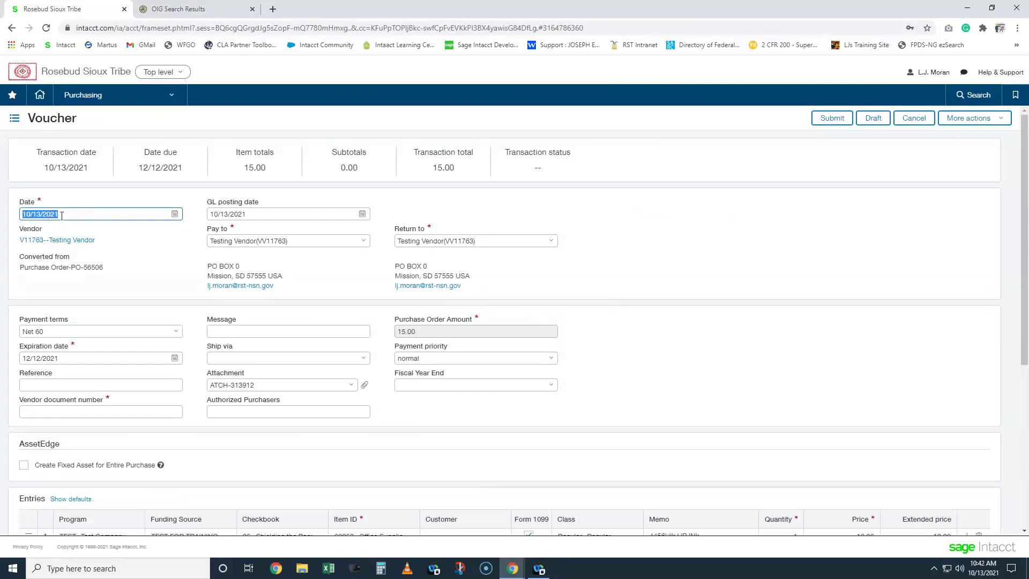
- Change the voucher Date to 10/14/2021 to check its dependent dates
key("plus")
left_click_drag(209, 202, 255, 206)
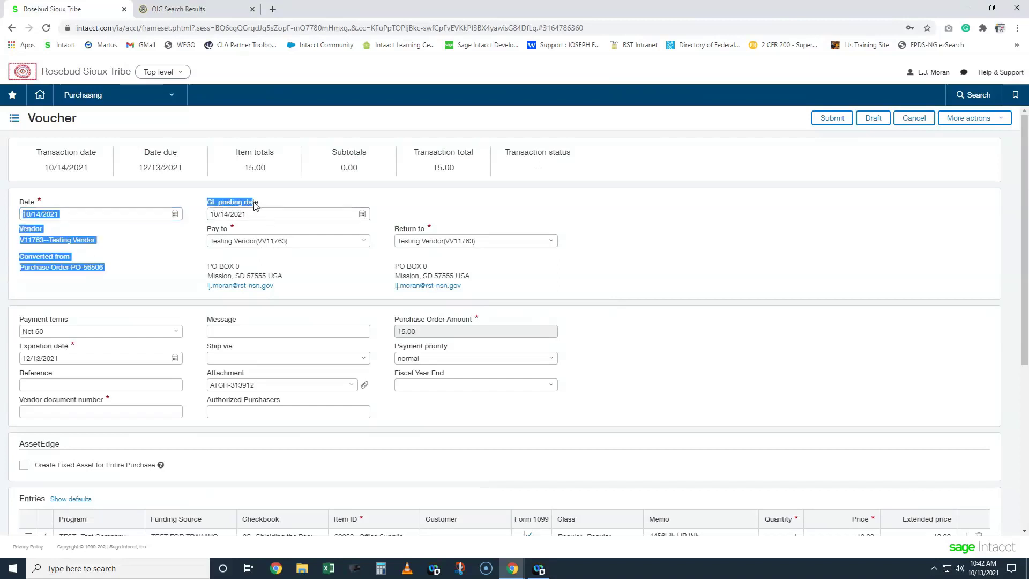
left_click(282, 207)
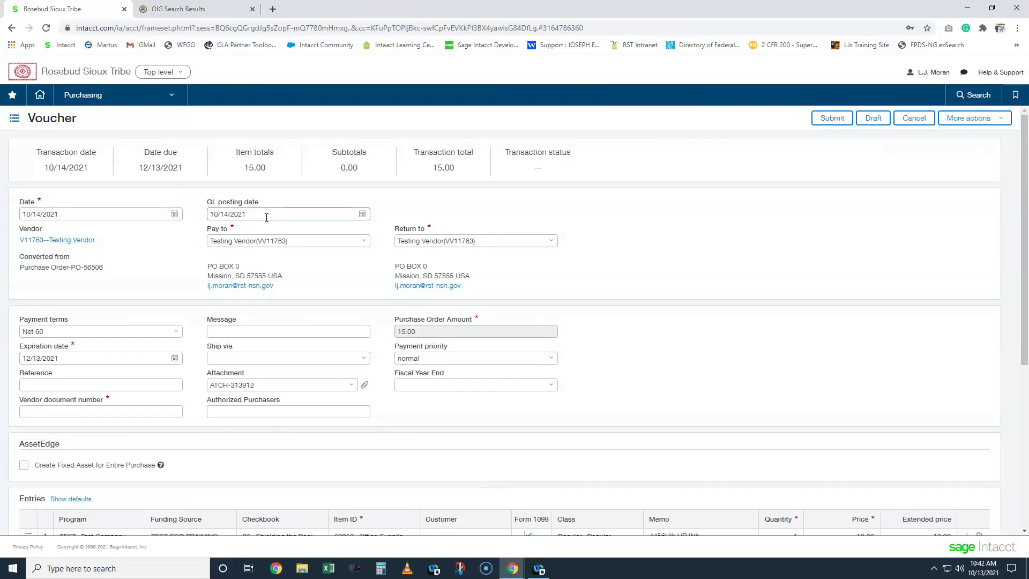
- Set the voucher Date back to 10/13/2021
left_click(117, 213)
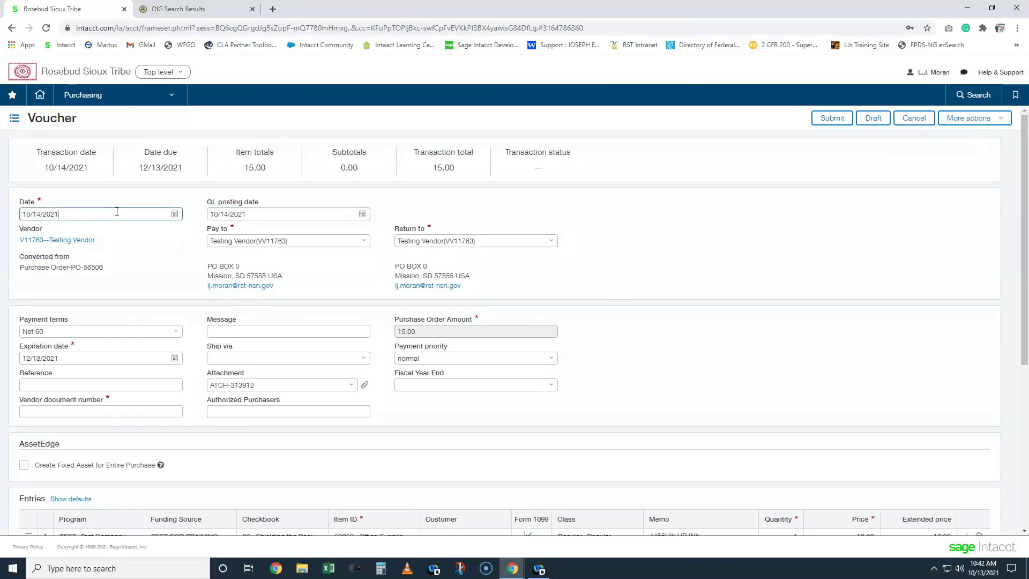
key("BackSpace")
type("3")
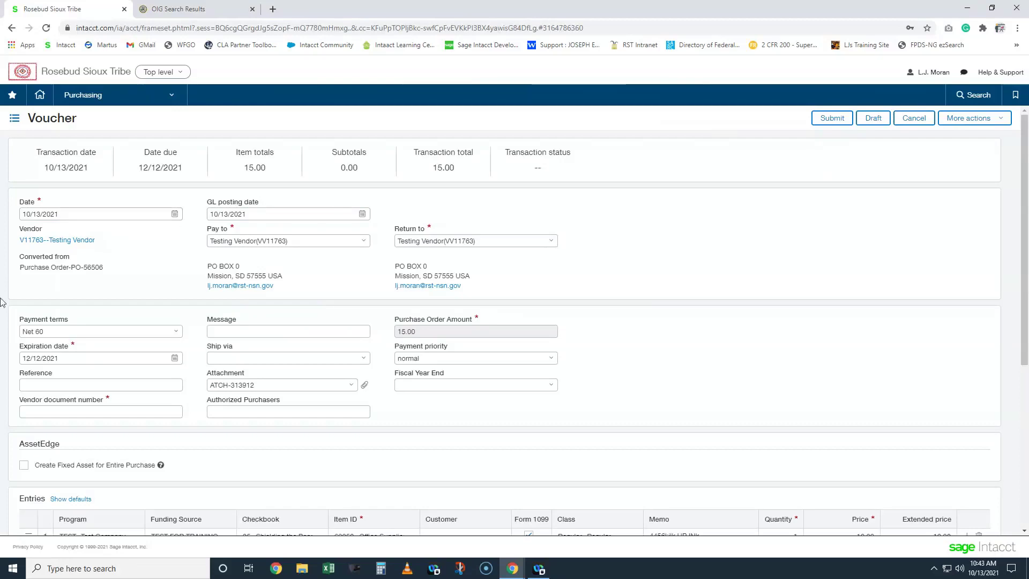
- Enter 123456 as the vendor document number, then replace it with 456789
left_click(64, 408)
left_click(64, 407)
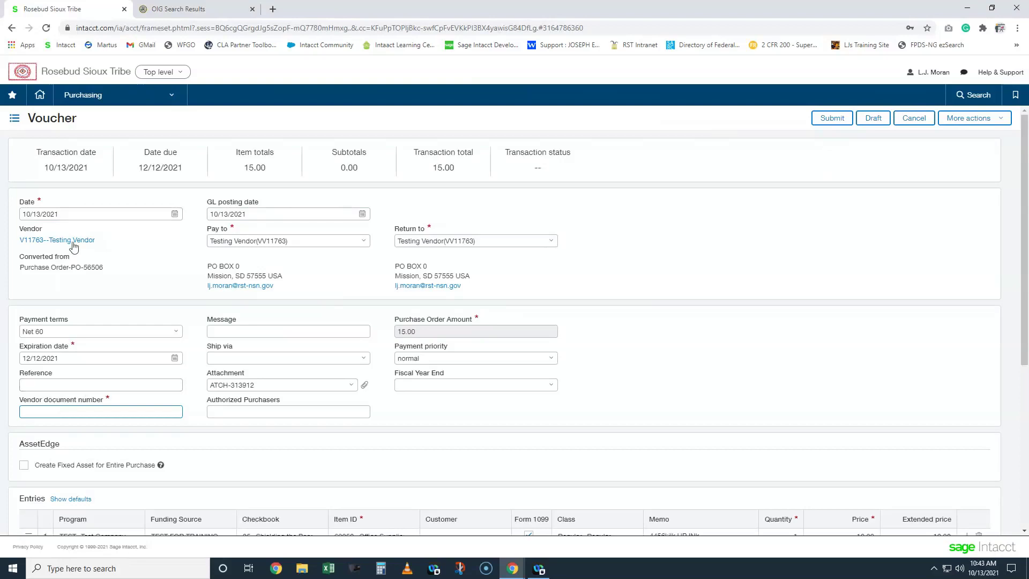
type("123456")
double_click(21, 411)
type("456789")
left_click(449, 414)
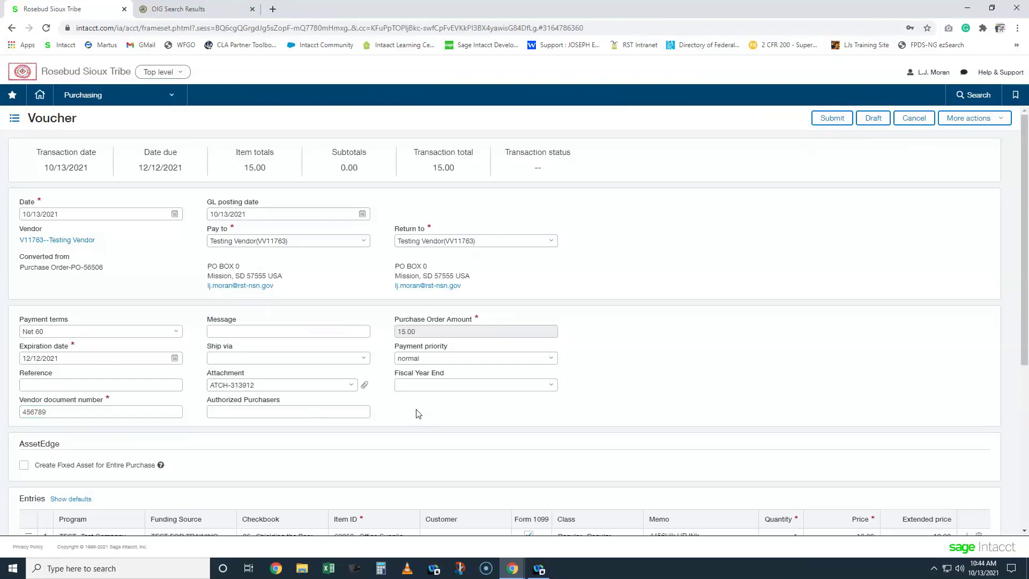
left_click(353, 391)
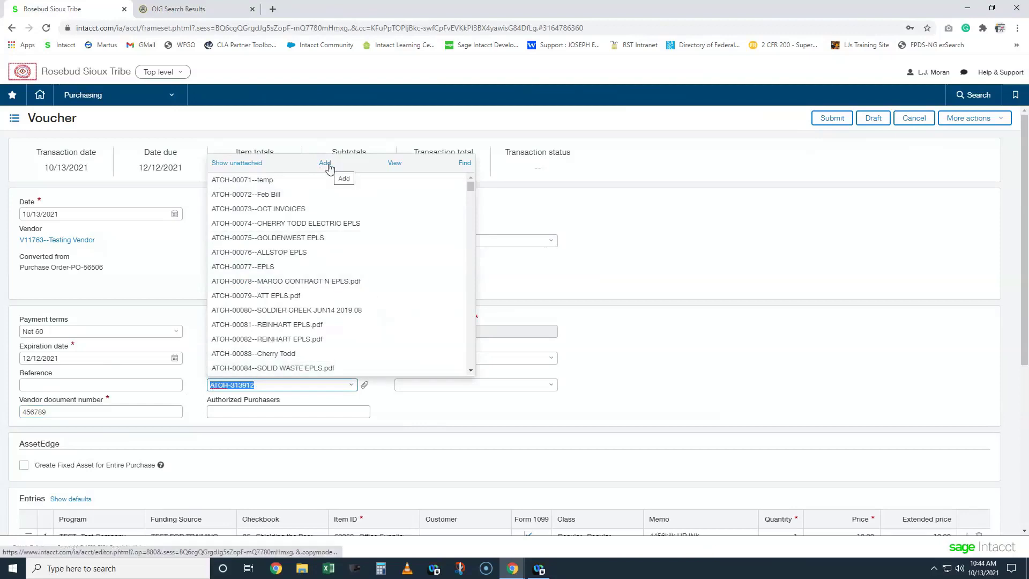
- Snip the voucher's ATCH-313912 attachment field, then start adding a new attachment
left_click(716, 352)
left_click(449, 575)
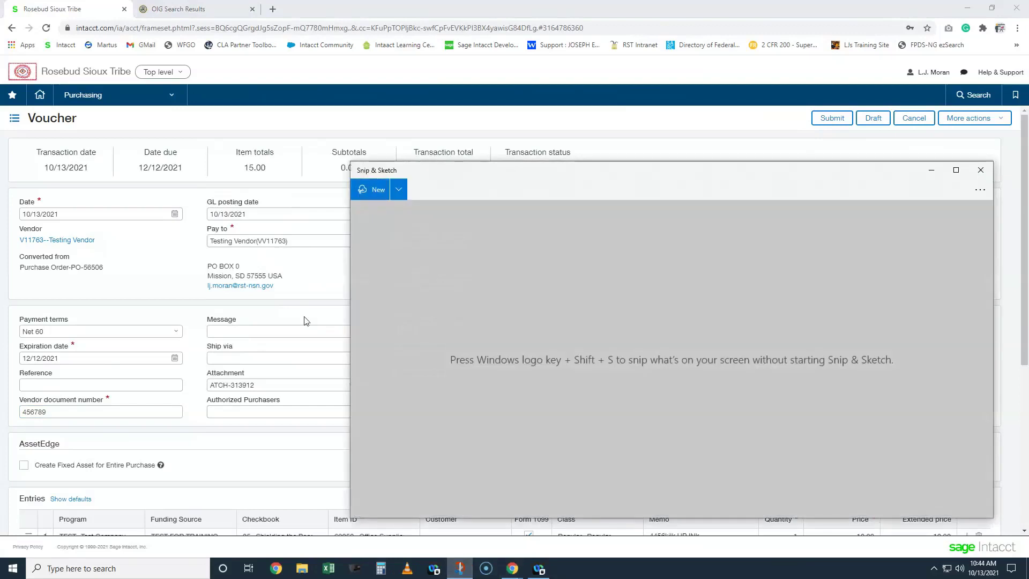
key("ctrl+n")
mouse_move(192, 365)
left_mouse_down()
mouse_move(292, 411)
mouse_move(366, 427)
left_mouse_up()
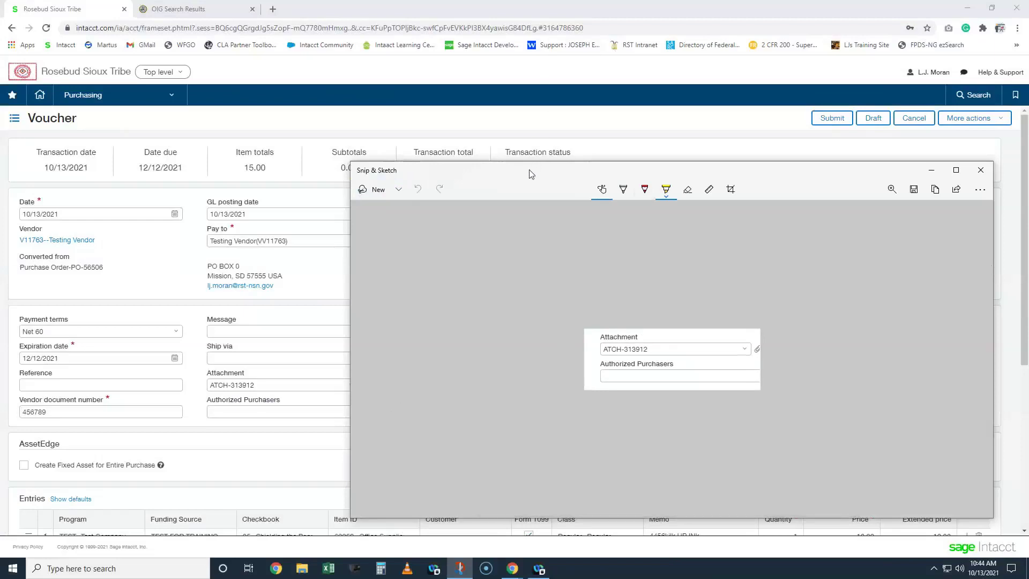
left_click_drag(530, 173, 585, 199)
key("alt+Tab")
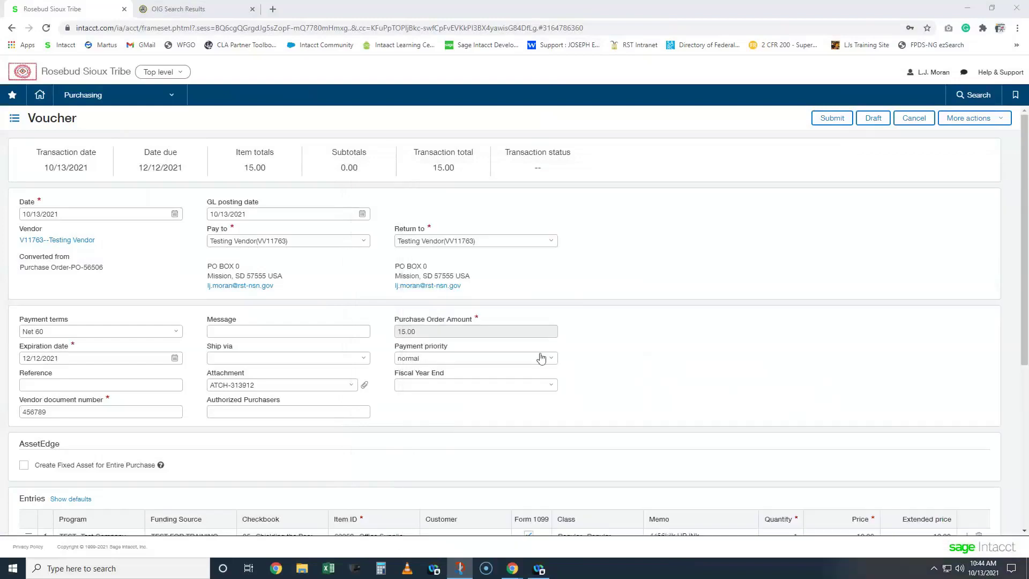
left_click(352, 385)
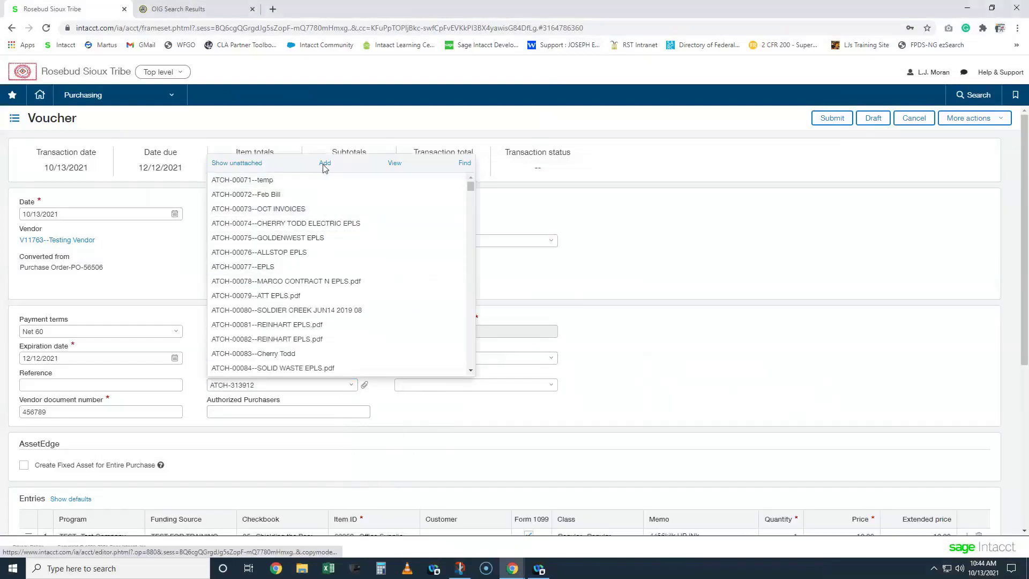
left_click(325, 163)
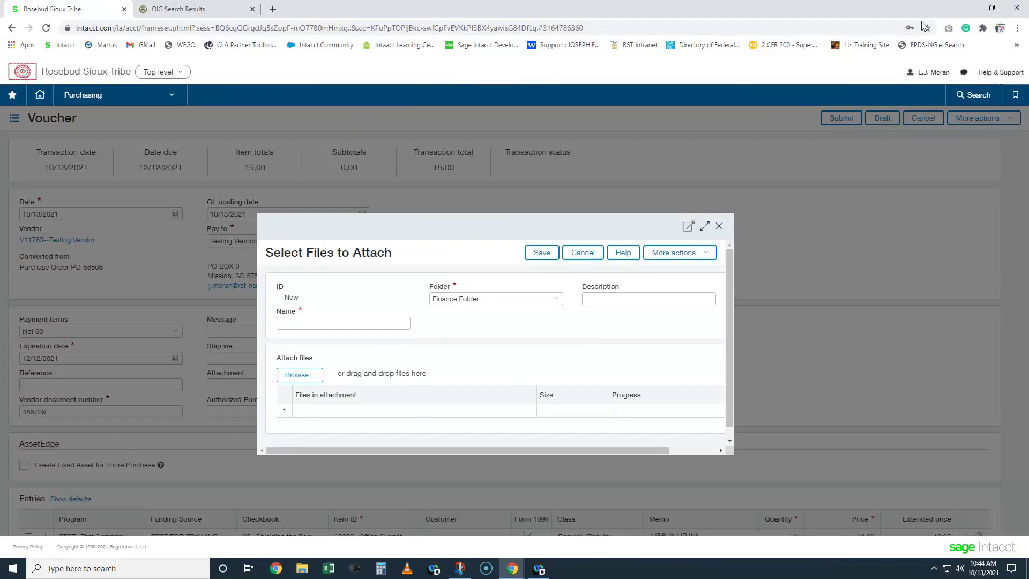
- Drag pemdas.pdf from the desktop into the new attachment and save it as ATCH-313919
left_click(993, 7)
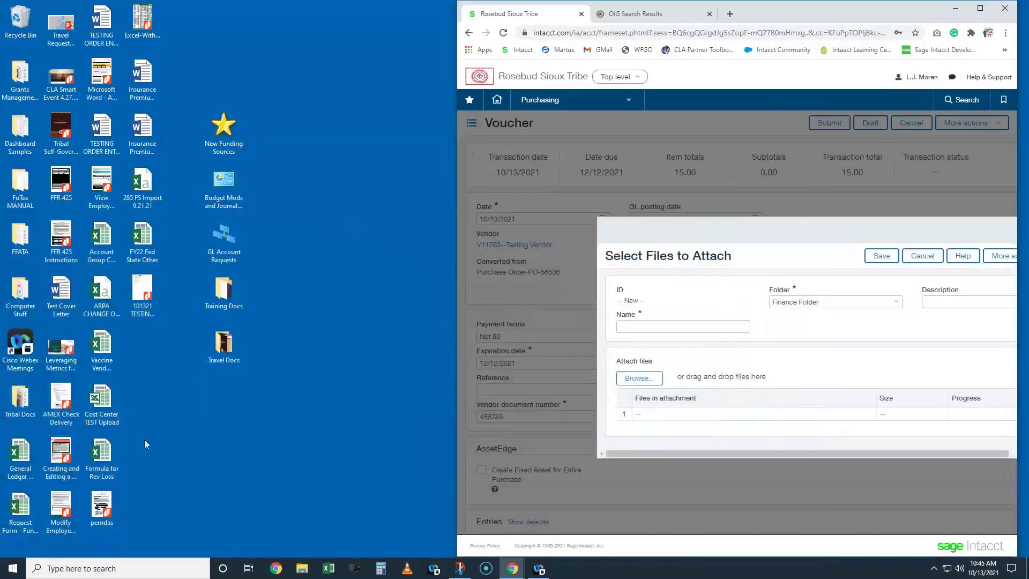
left_click_drag(100, 505, 707, 378)
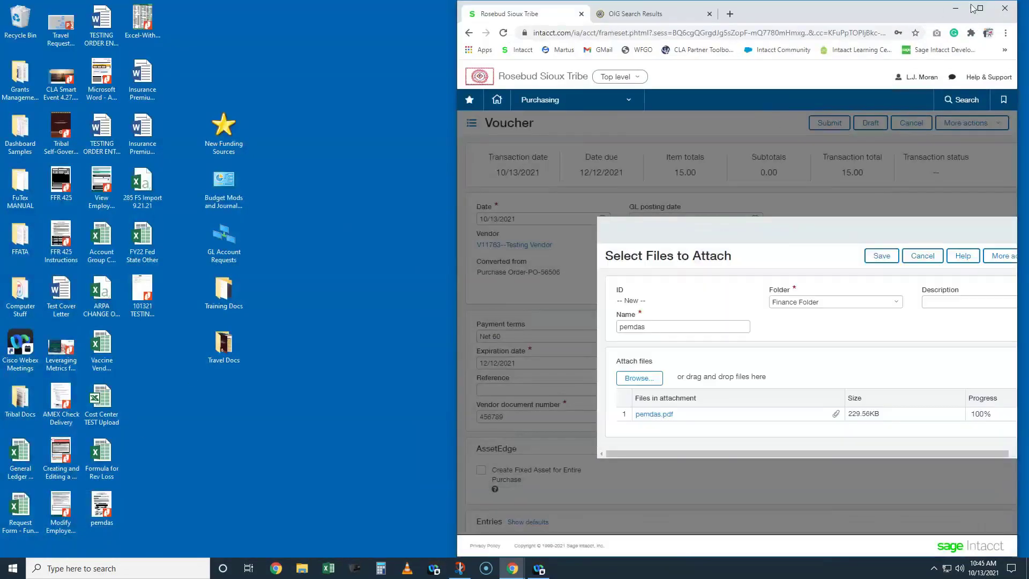
left_click(982, 9)
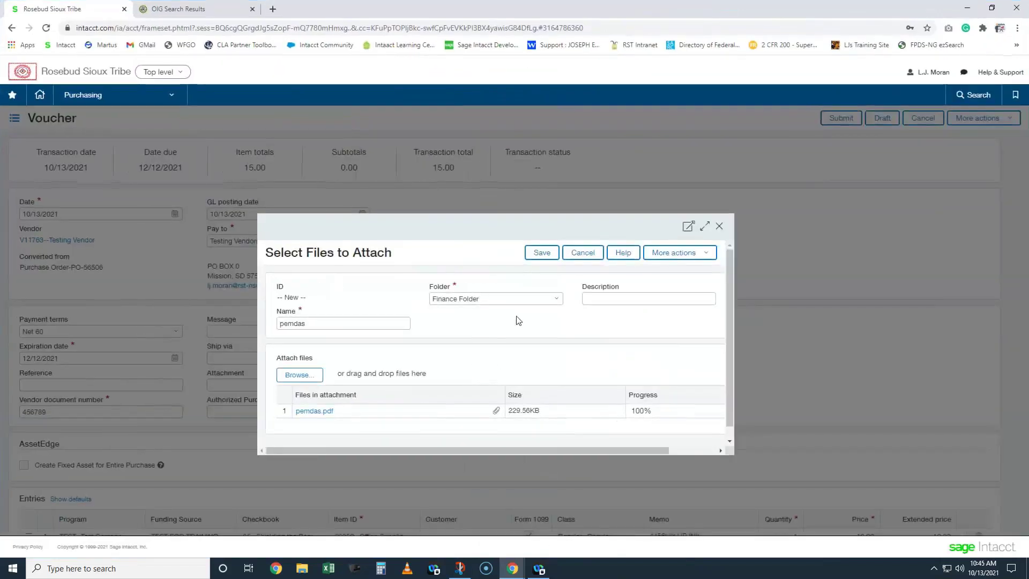
left_click(541, 254)
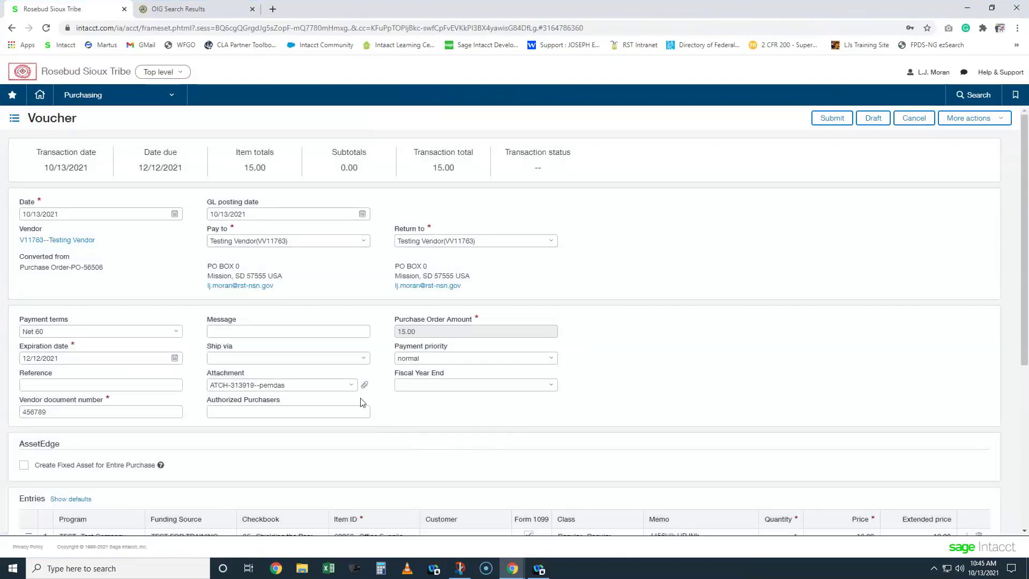
- View the pemdas attachment's details showing pemdas.pdf at 229.56KB, then close them
left_click(352, 388)
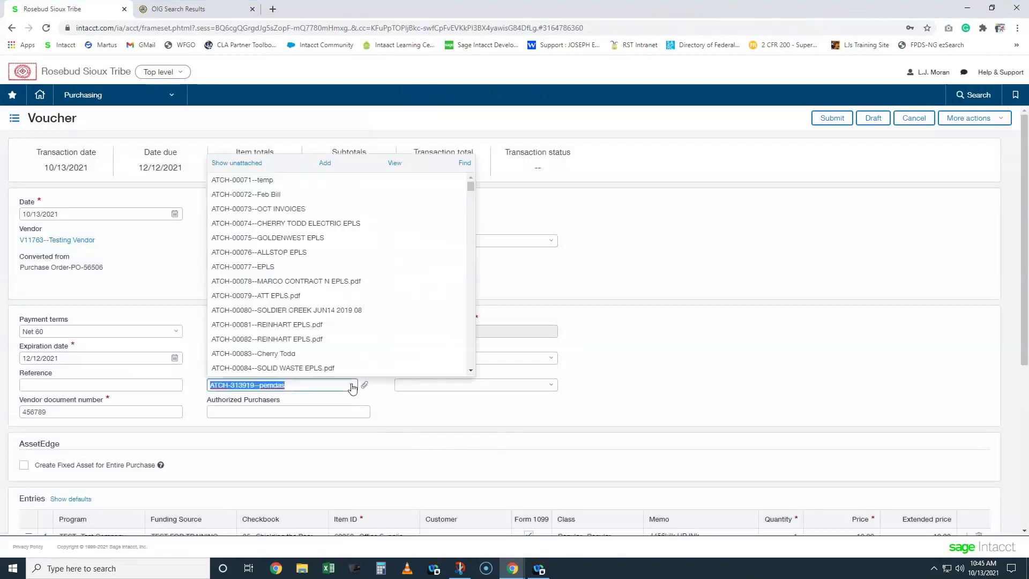
left_click(398, 163)
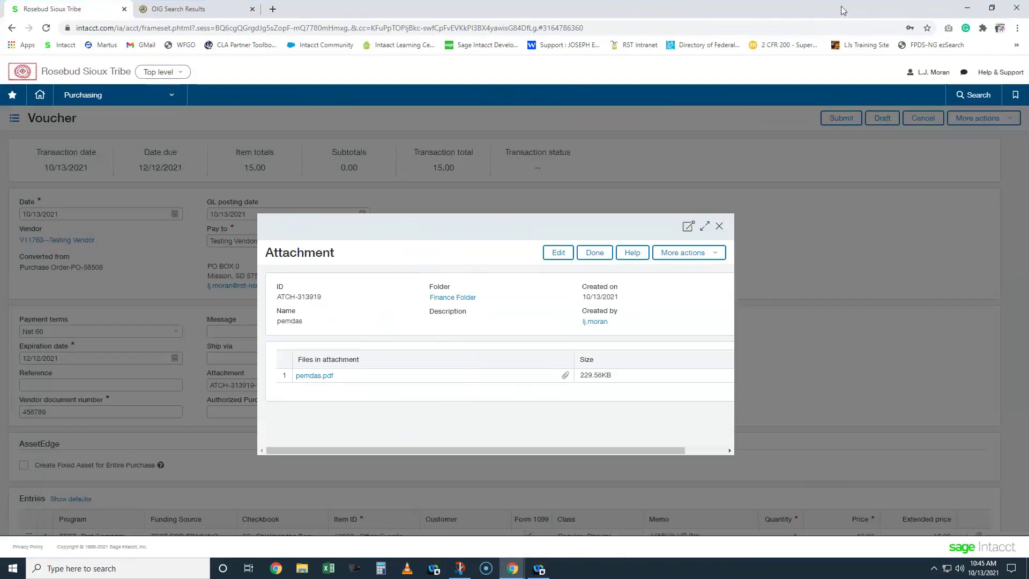
left_click(720, 226)
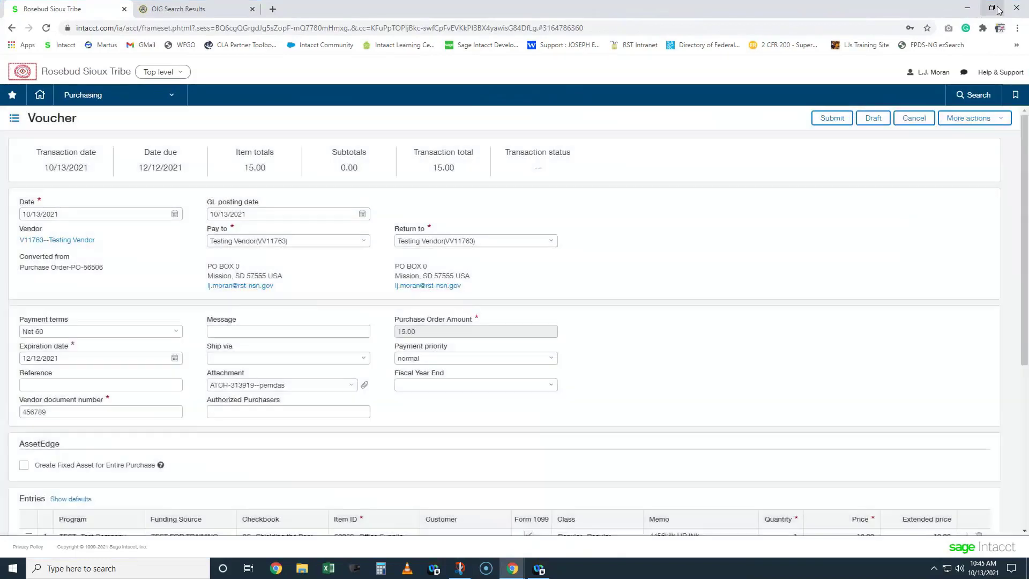
- Add 101321 TESTING VENDOR EPLS.pdf and the Insurance Premiums docx to ATCH-313919 and view its details
left_click(995, 8)
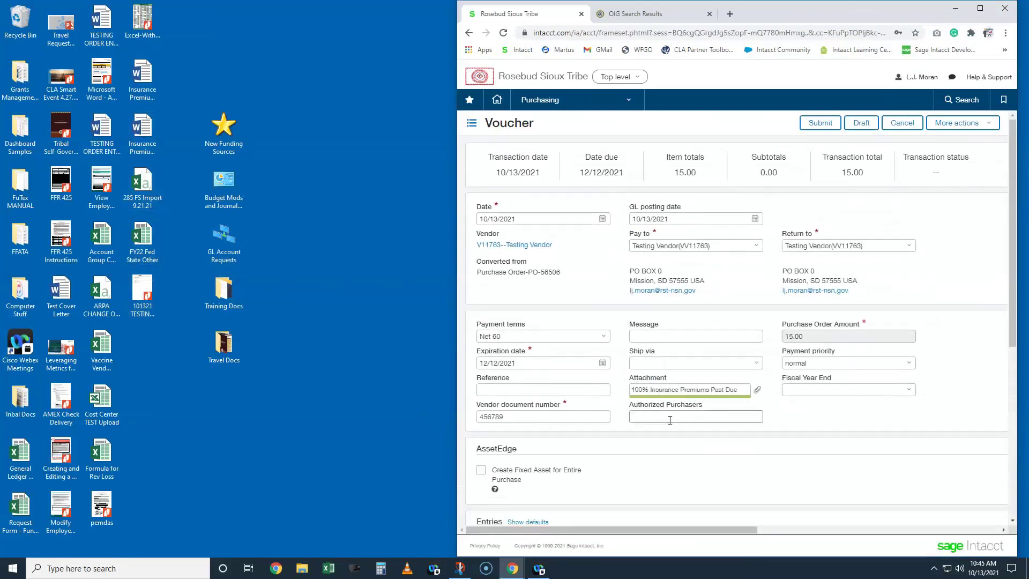
left_click(981, 8)
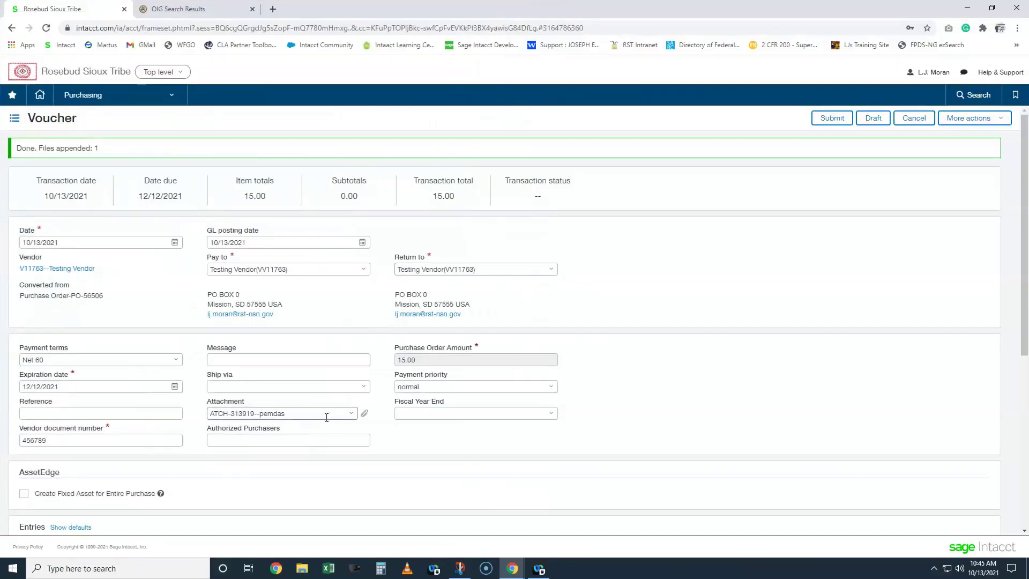
left_click(351, 415)
left_click(395, 192)
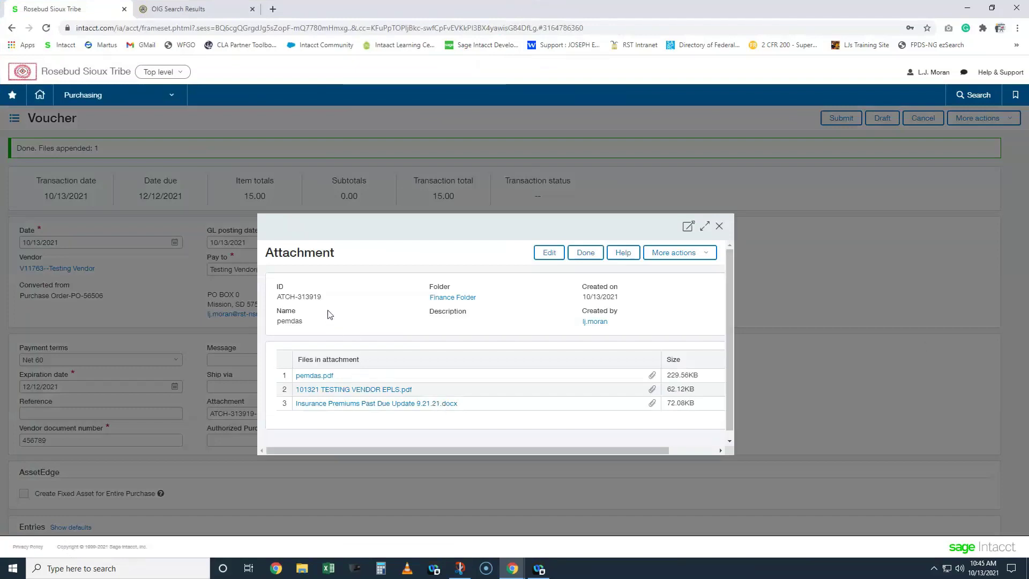
left_click_drag(322, 297, 301, 298)
left_click(430, 310)
mouse_move(1028, 119)
left_mouse_down()
mouse_move(650, 82)
mouse_move(578, 88)
left_mouse_up()
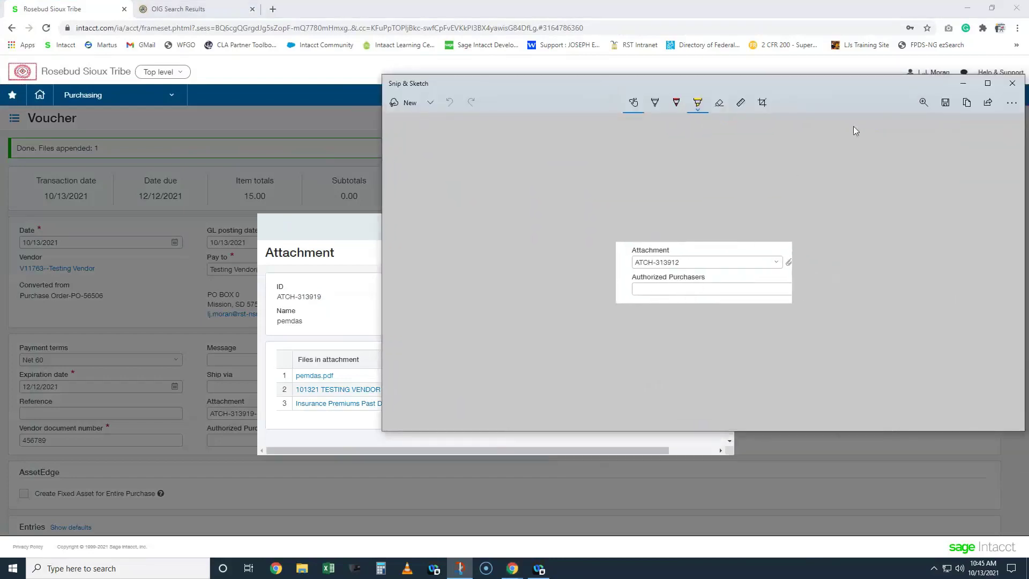
mouse_move(759, 81)
left_mouse_down()
mouse_move(853, 122)
mouse_move(1028, 160)
left_mouse_up()
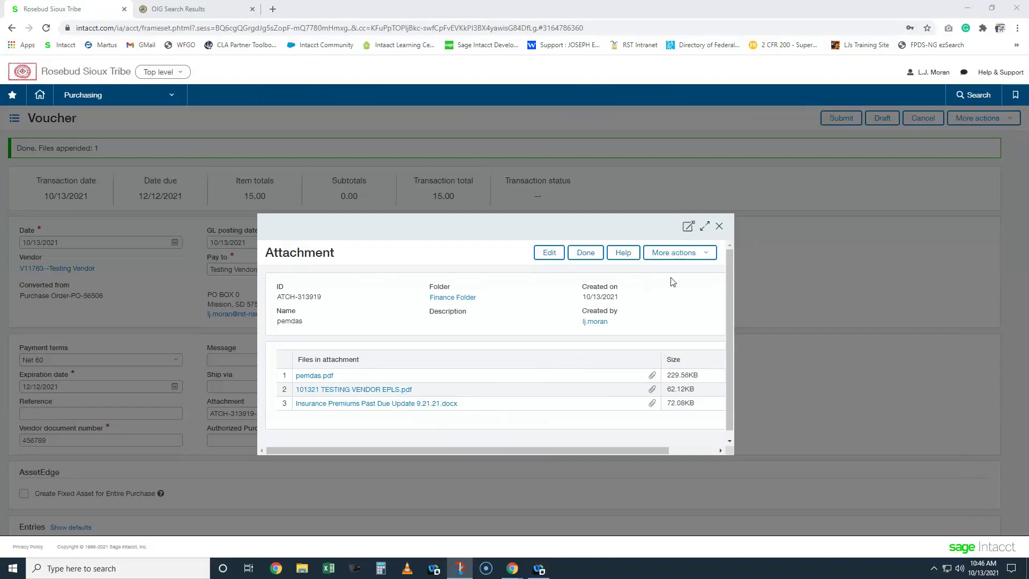
- Close the attachment editor unchanged and clear ATCH-313919 from the voucher's Attachment field
left_click_drag(651, 451, 690, 451)
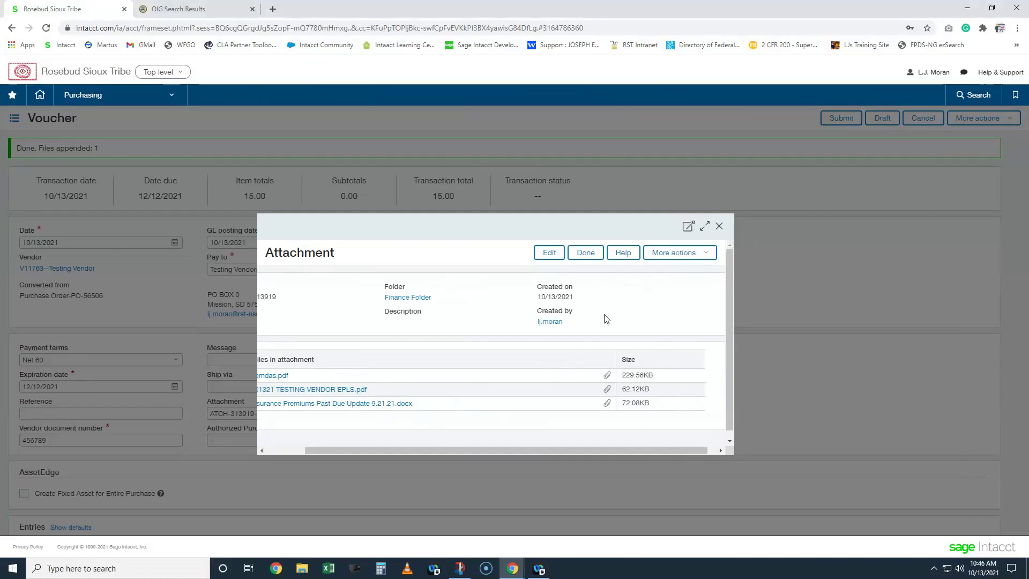
left_click(550, 252)
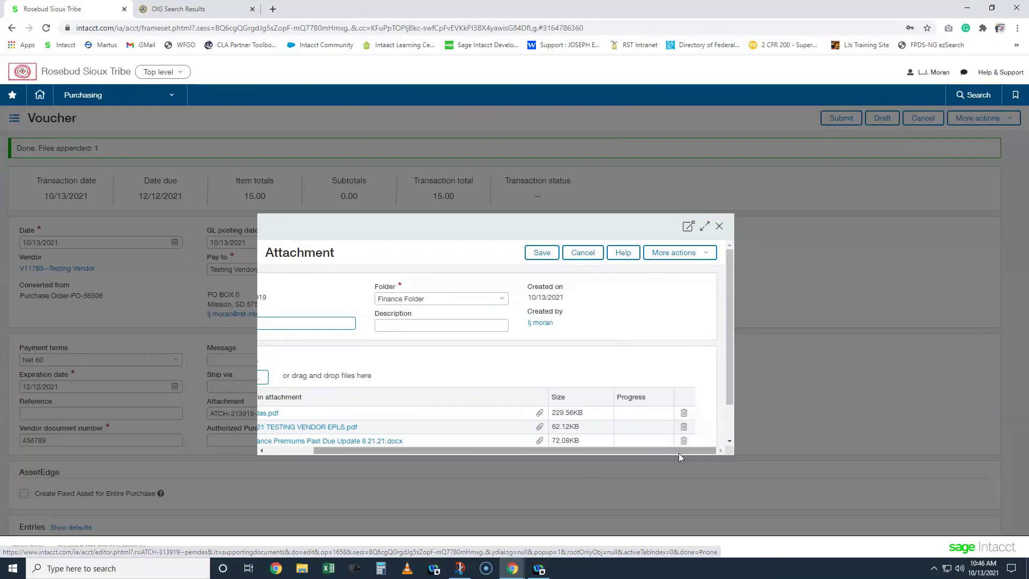
left_click_drag(674, 453, 564, 442)
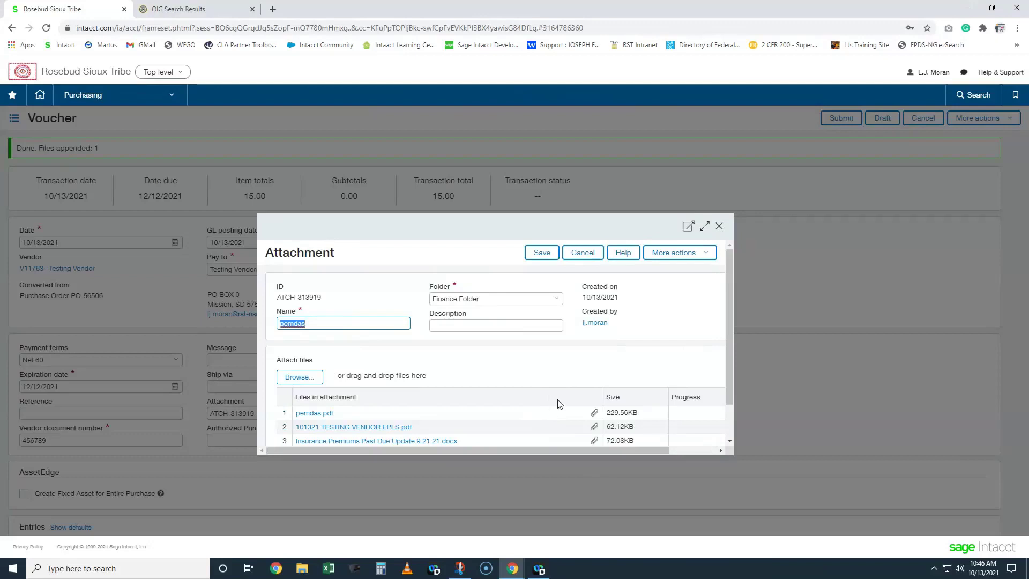
left_click(719, 227)
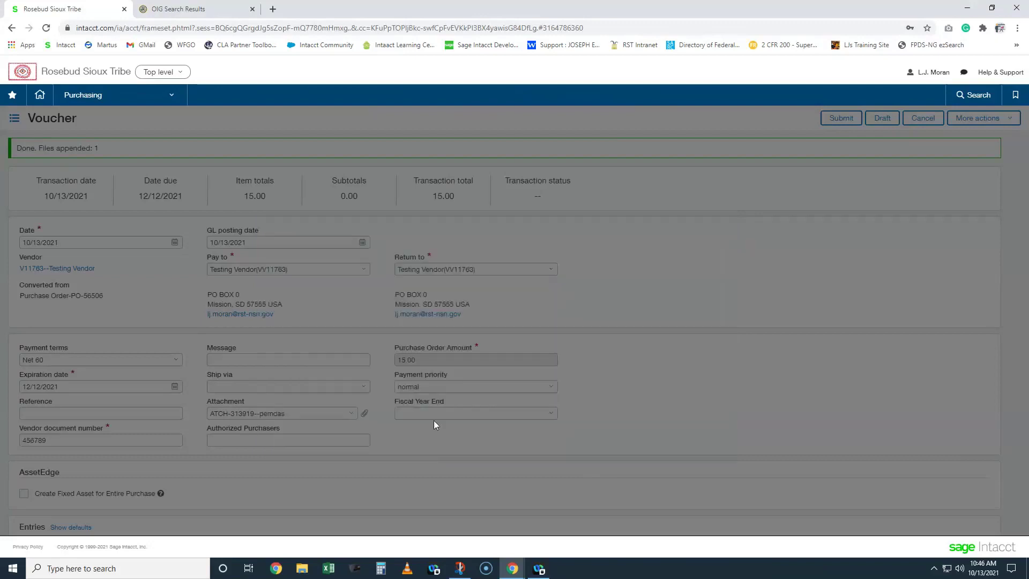
key("BackSpace")
key("BackSpace")
key("BackSpace")
key("BackSpace")
key("BackSpace")
key("BackSpace")
key("BackSpace")
key("BackSpace")
key("BackSpace")
key("BackSpace")
key("BackSpace")
key("BackSpace")
key("BackSpace")
key("BackSpace")
key("BackSpace")
key("BackSpace")
key("BackSpace")
key("BackSpace")
key("BackSpace")
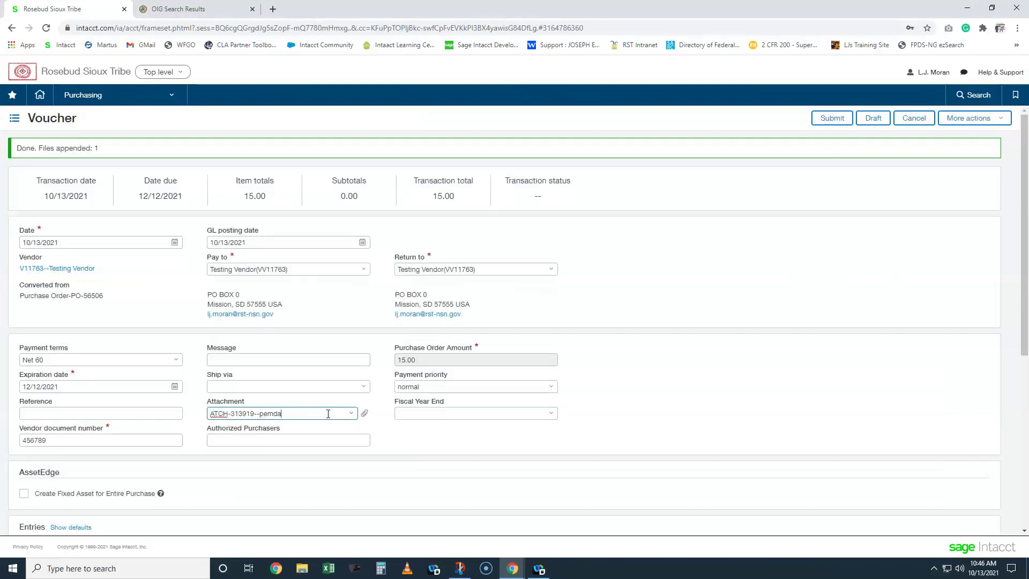
left_click(442, 463)
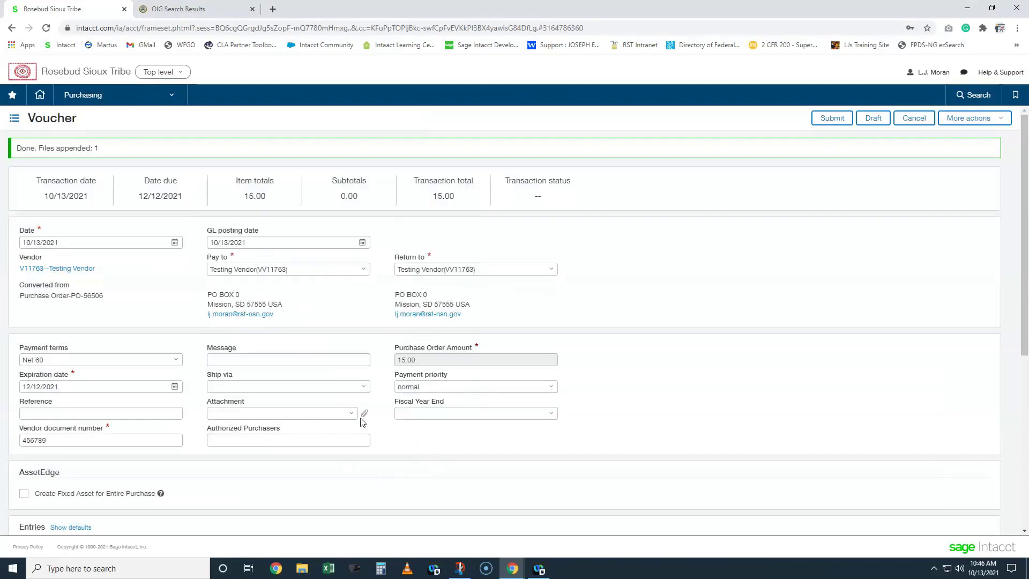
- Attach the 101321 TESTING VENDOR file from the desktop to the voucher as ATCH-313920
left_click(351, 413)
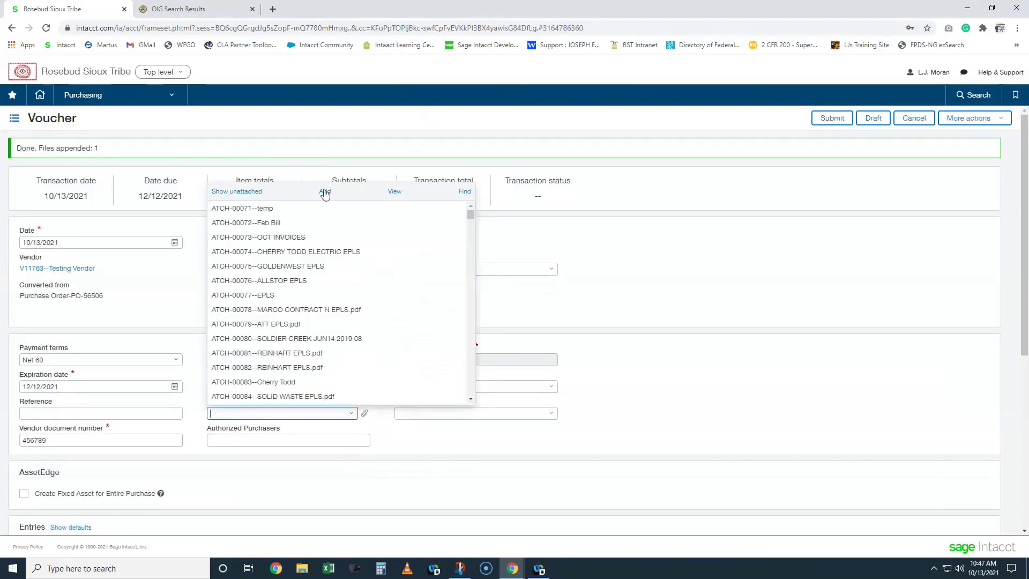
left_click(325, 191)
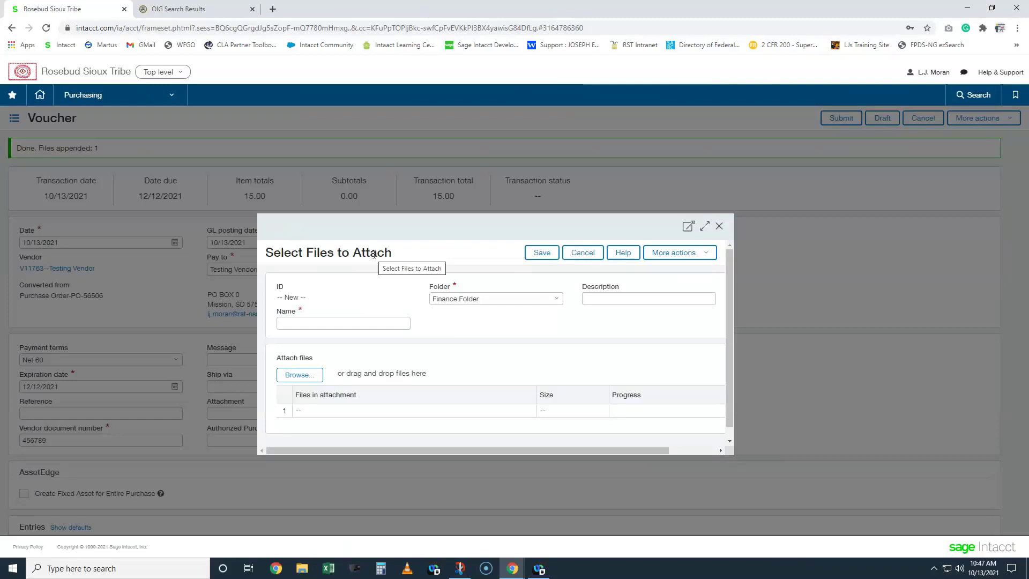
left_click(719, 225)
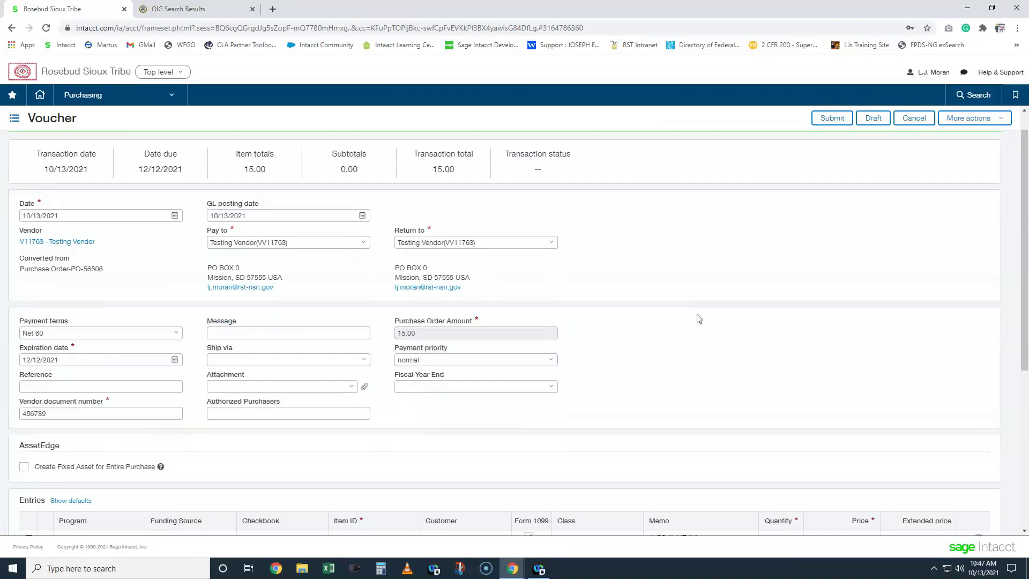
scroll(696, 320, "down", 3)
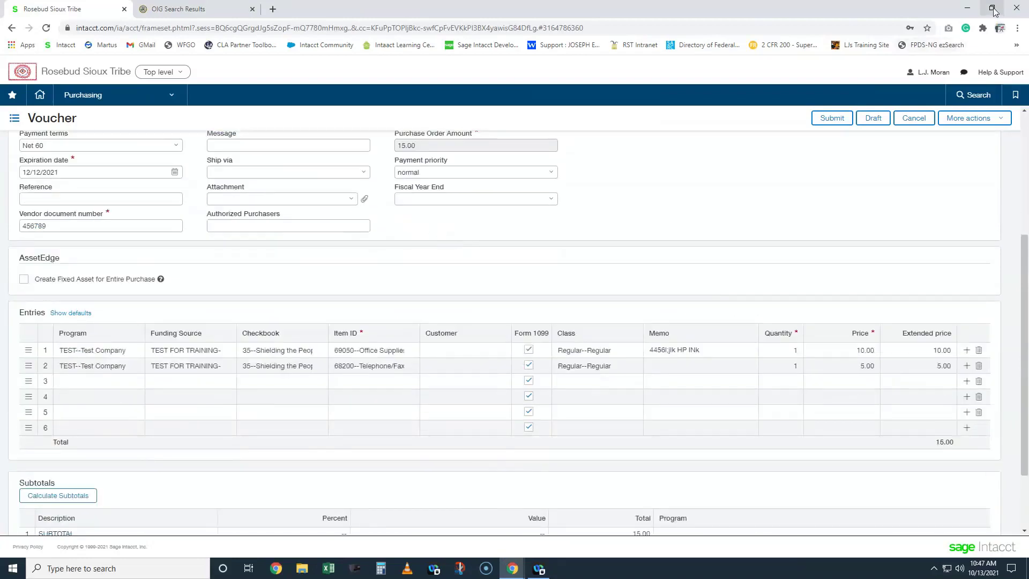
left_click(993, 10)
left_click_drag(138, 295, 688, 204)
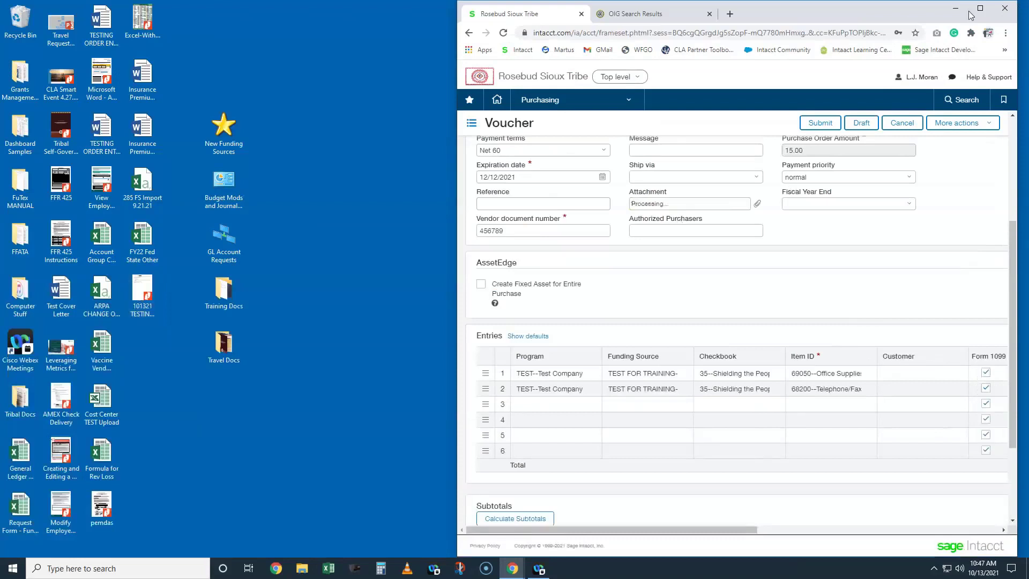
left_click(981, 9)
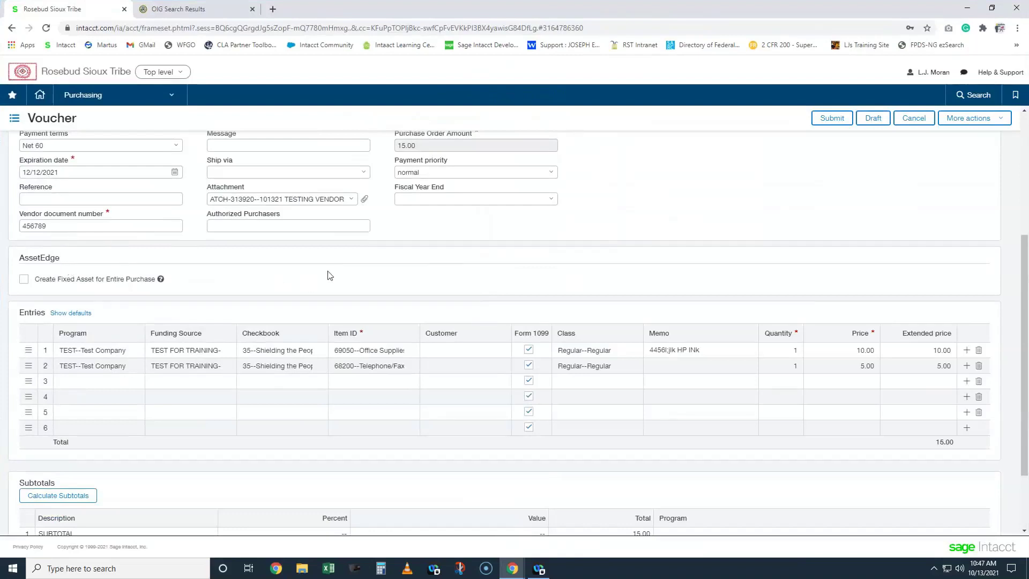
- Change row 1's price to 7.00 so the voucher totals 12.00, and submit it
left_click(838, 352)
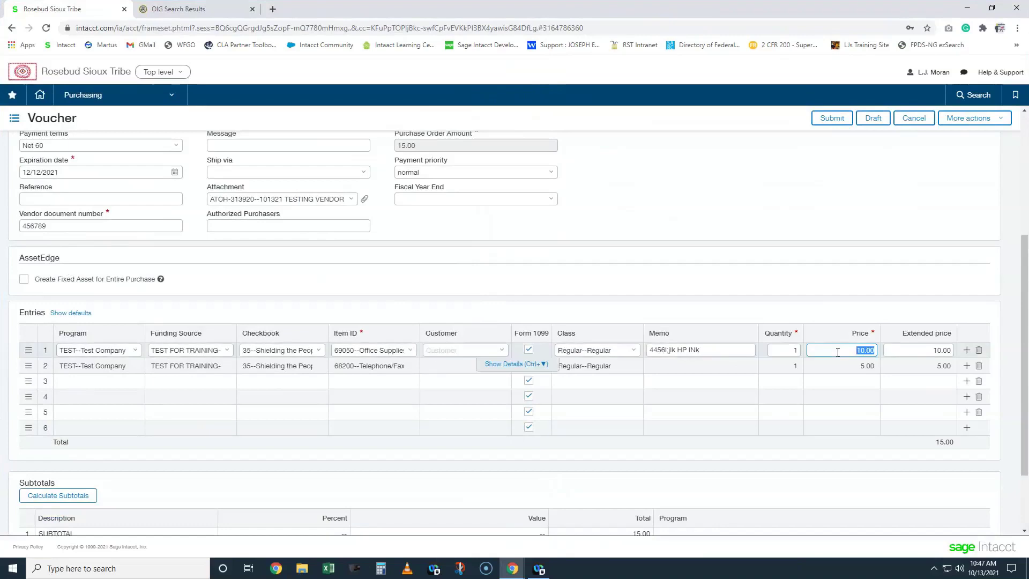
type("7")
left_click(834, 312)
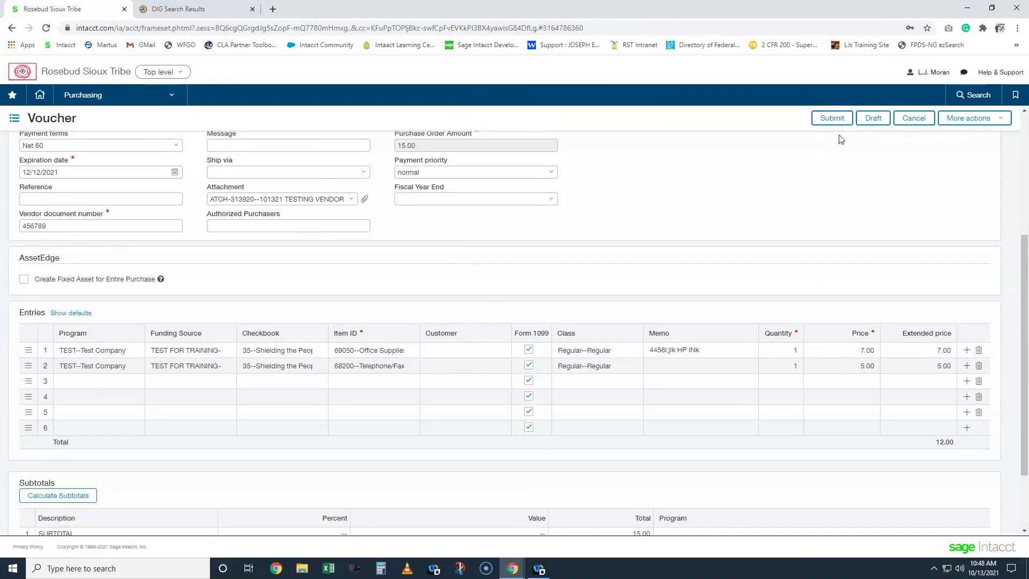
left_click(832, 118)
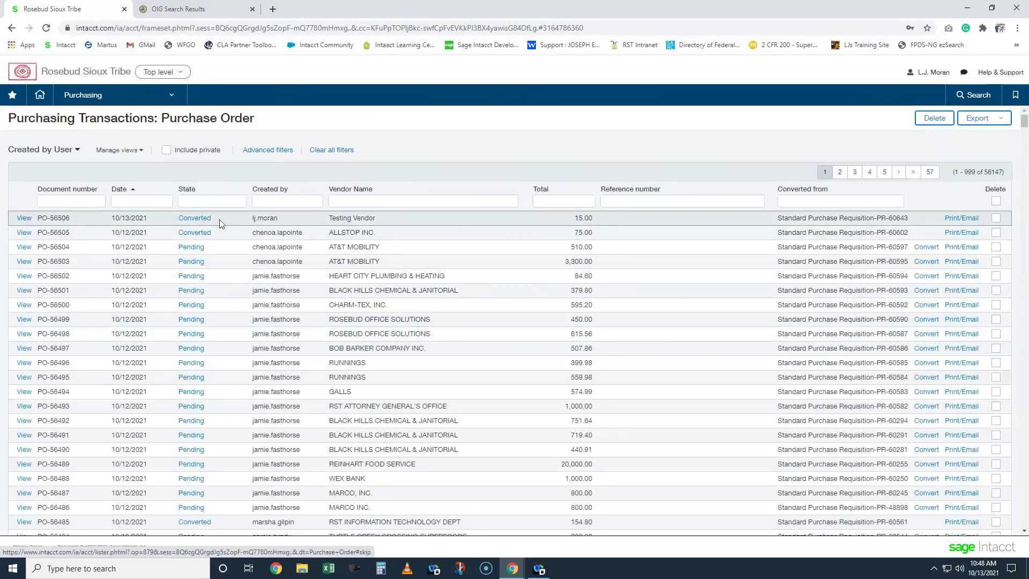
left_click(85, 95)
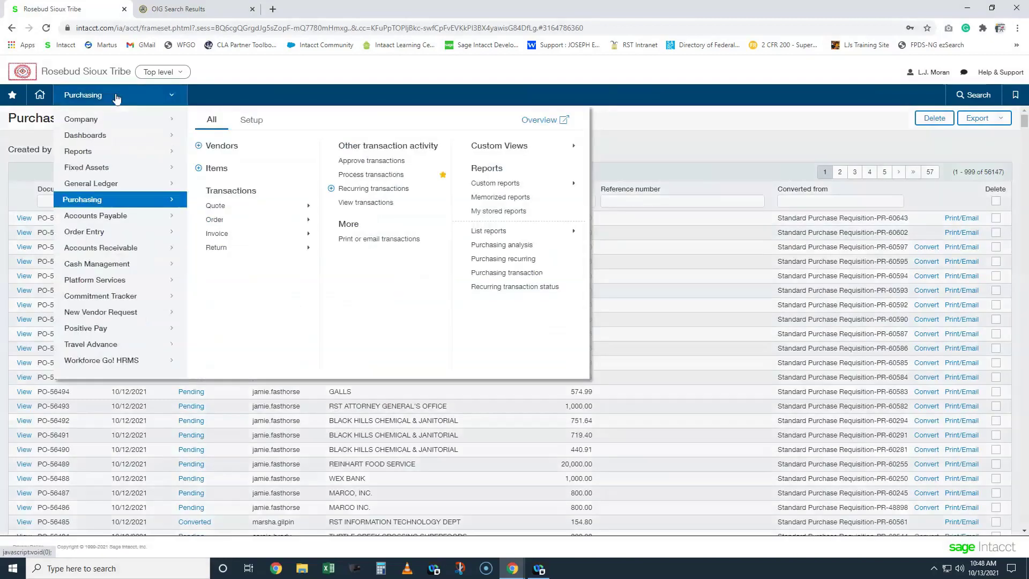
- Open voucher VCH-65388 from the voucher list and scroll through its entries
mouse_move(307, 229)
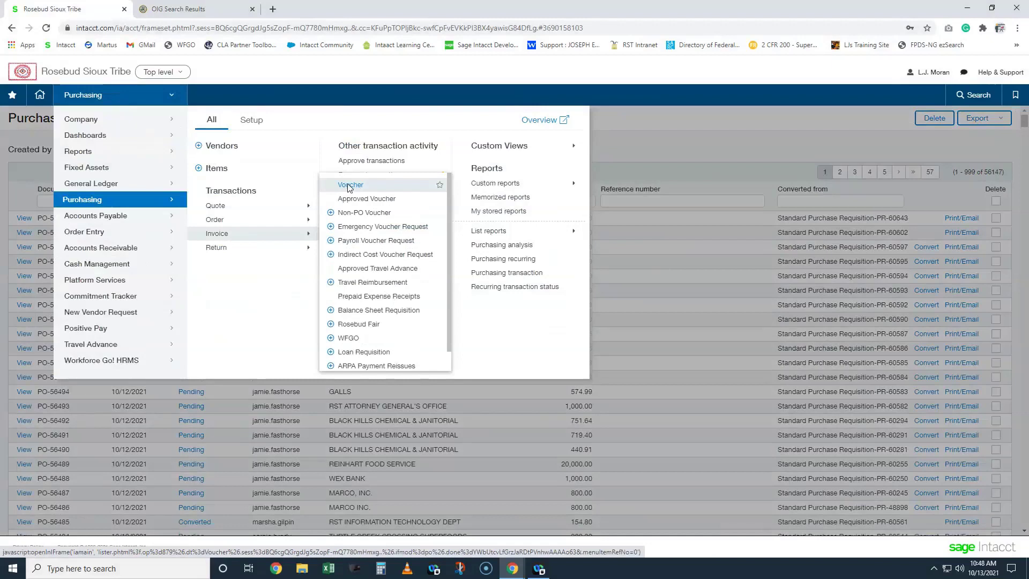
left_click(349, 185)
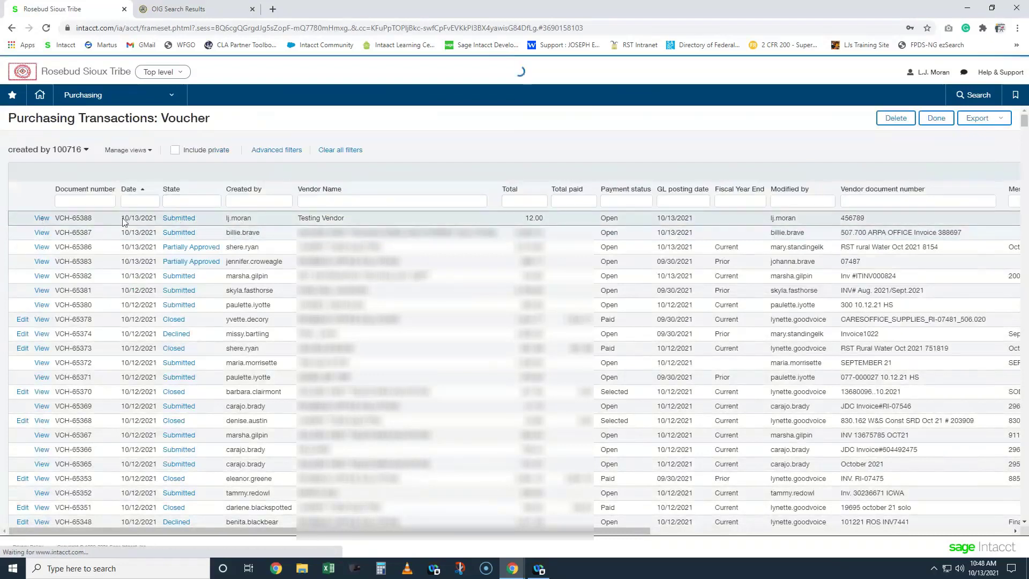
left_click(166, 218)
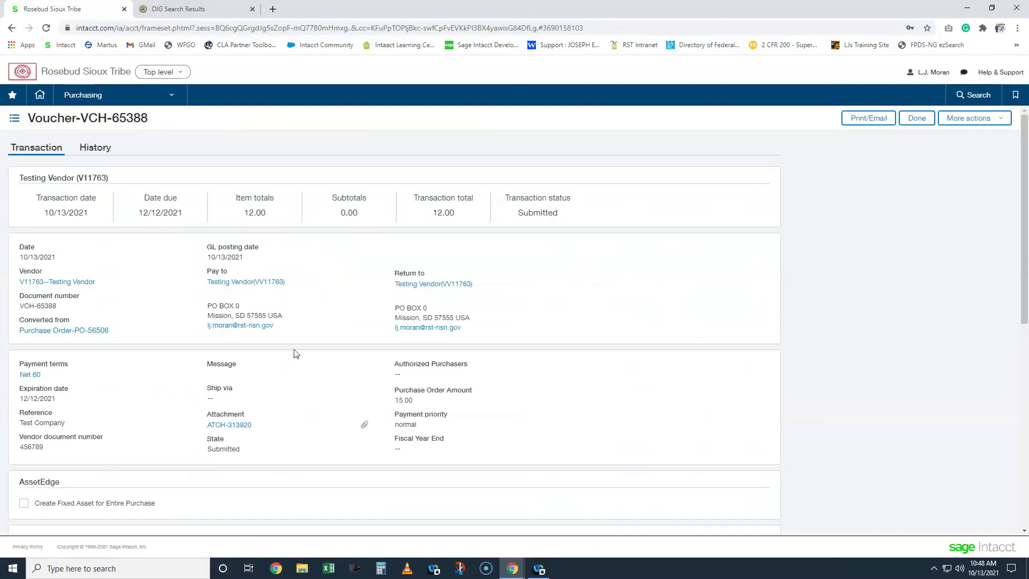
scroll(297, 354, "down", 1)
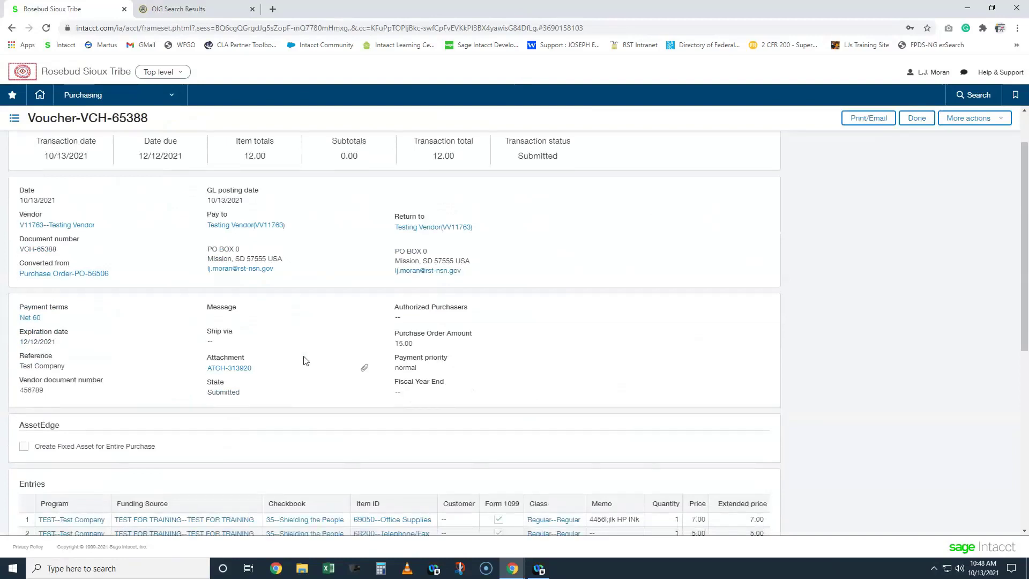
scroll(303, 360, "down", 1)
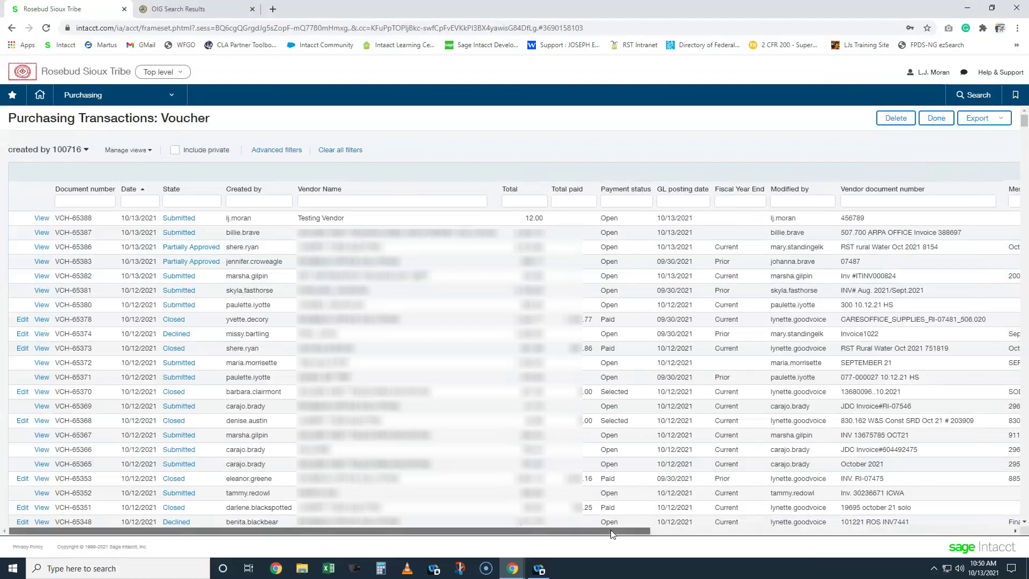
- Filter vouchers by vendor name TEST and permanently delete VCH-65388
left_click(400, 200)
type("TEST")
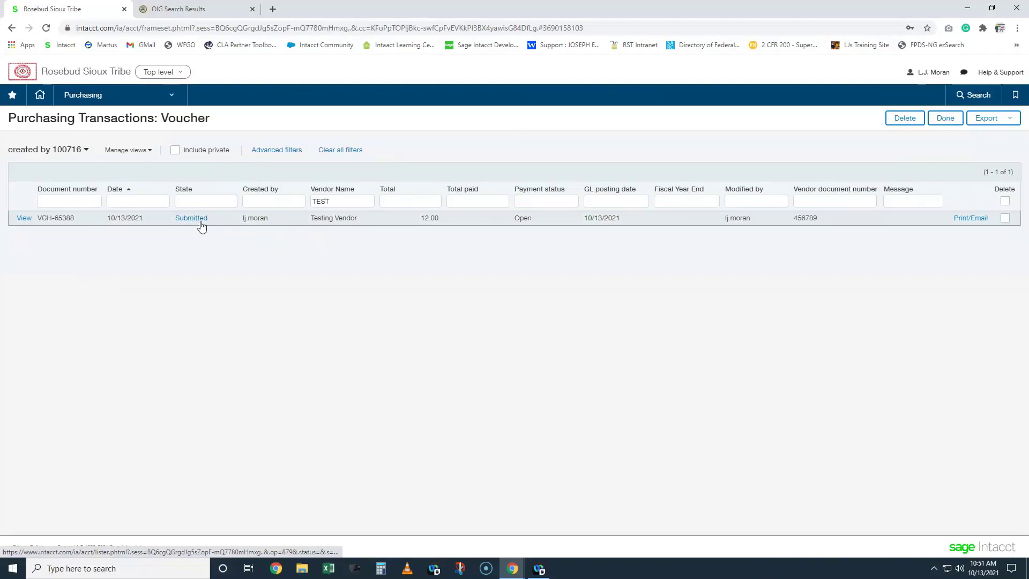
left_click(1007, 219)
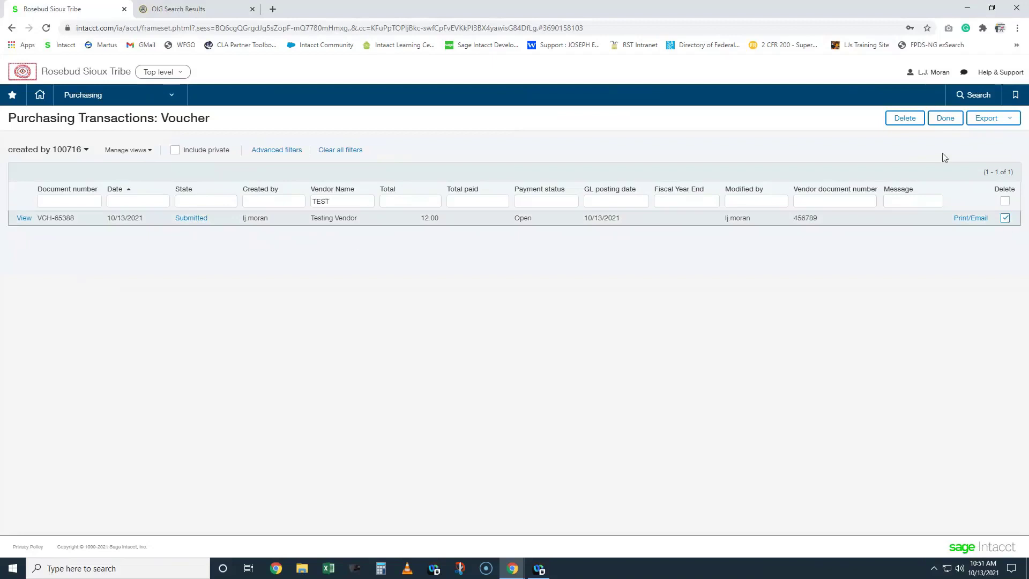
left_click(906, 119)
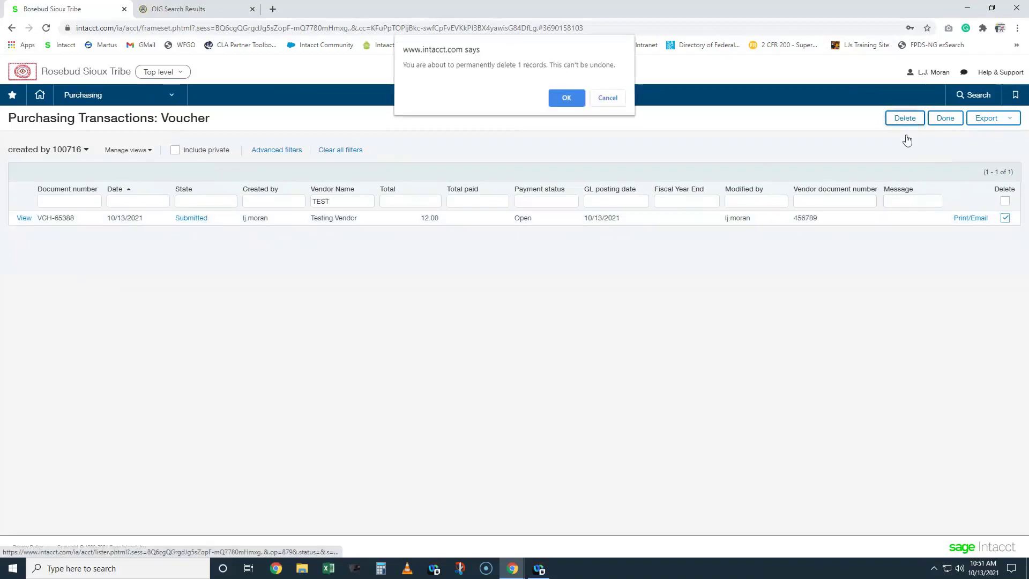
left_click(567, 100)
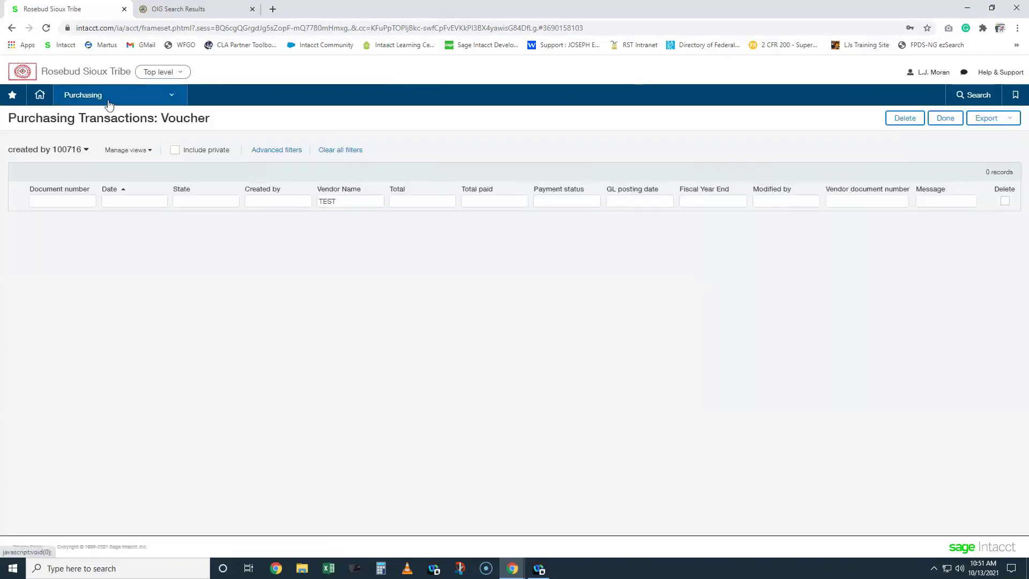
left_click(109, 102)
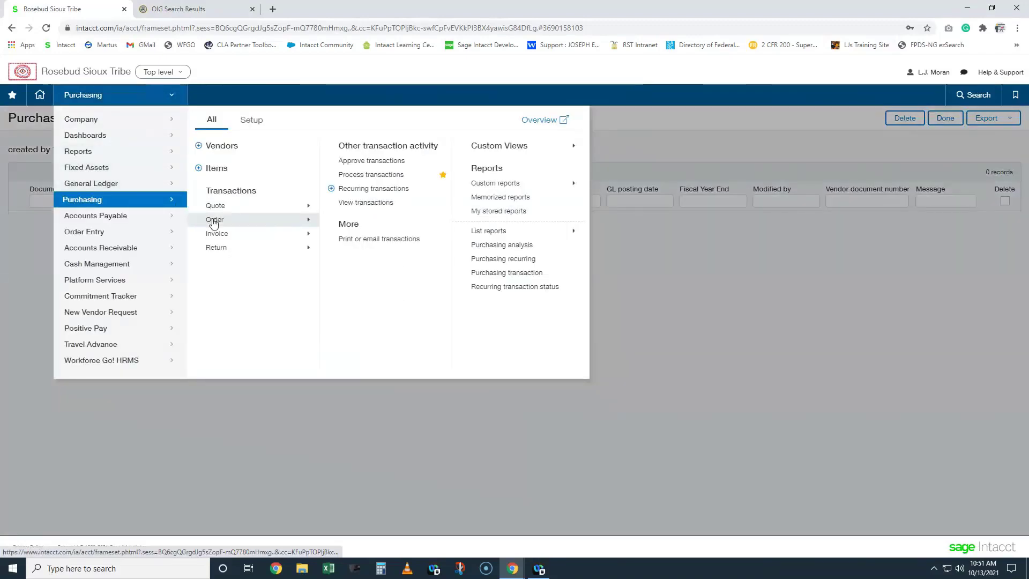
- Filter the purchase order list by vendor name TEST, showing PO-56506 as Pending
mouse_move(213, 224)
left_click(346, 230)
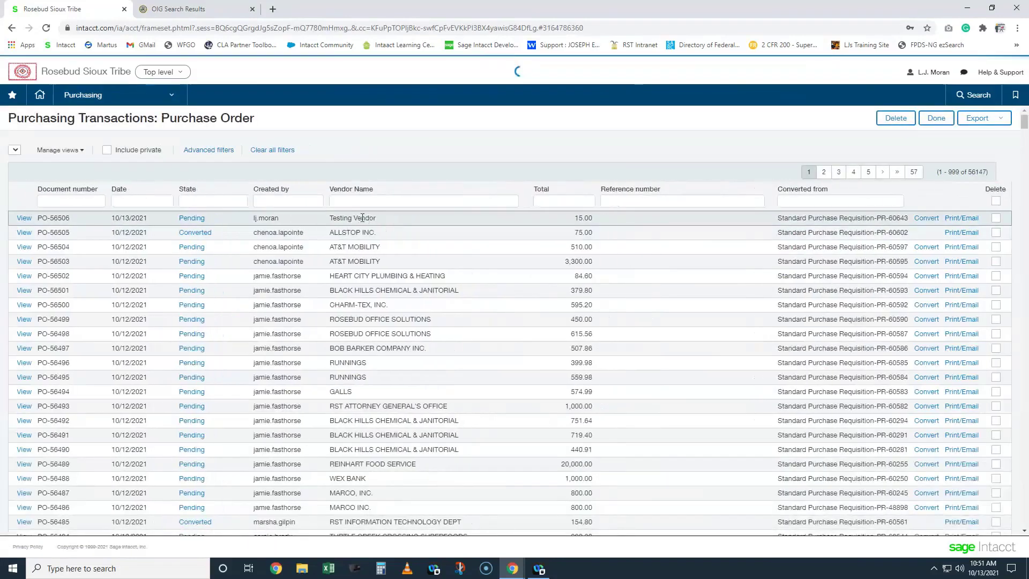
left_click(346, 201)
type("TEST")
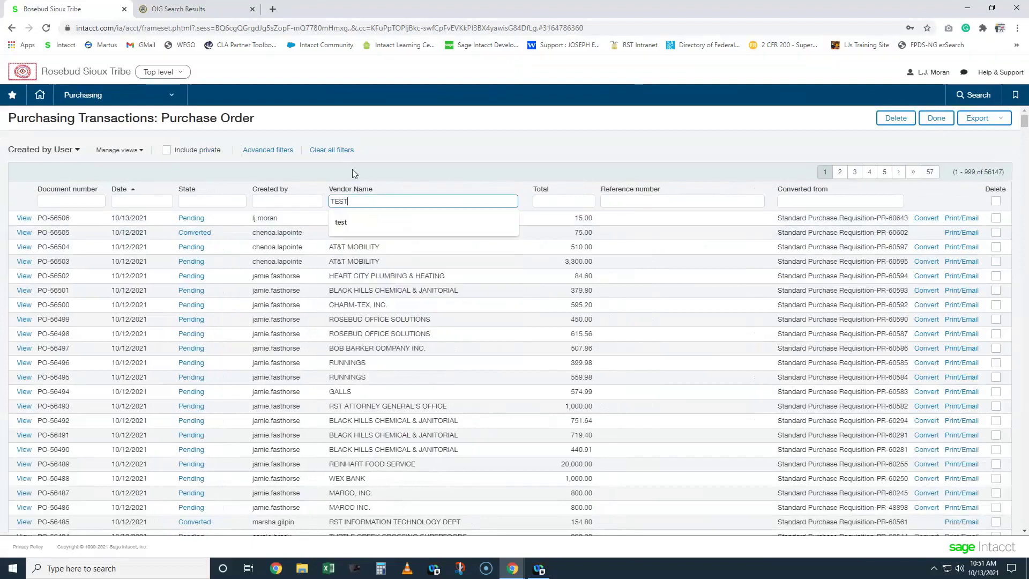
key("Return")
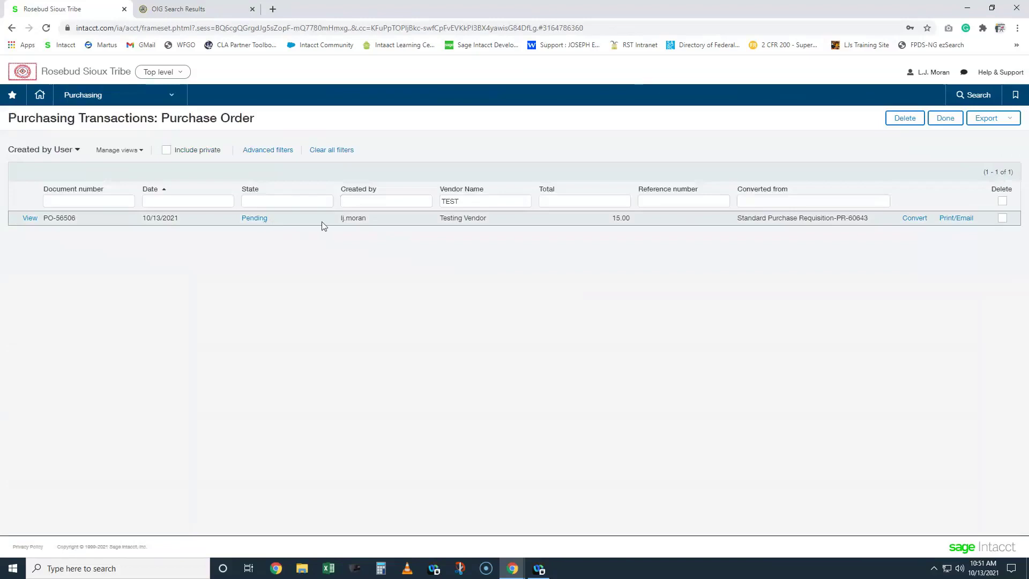
left_click(917, 219)
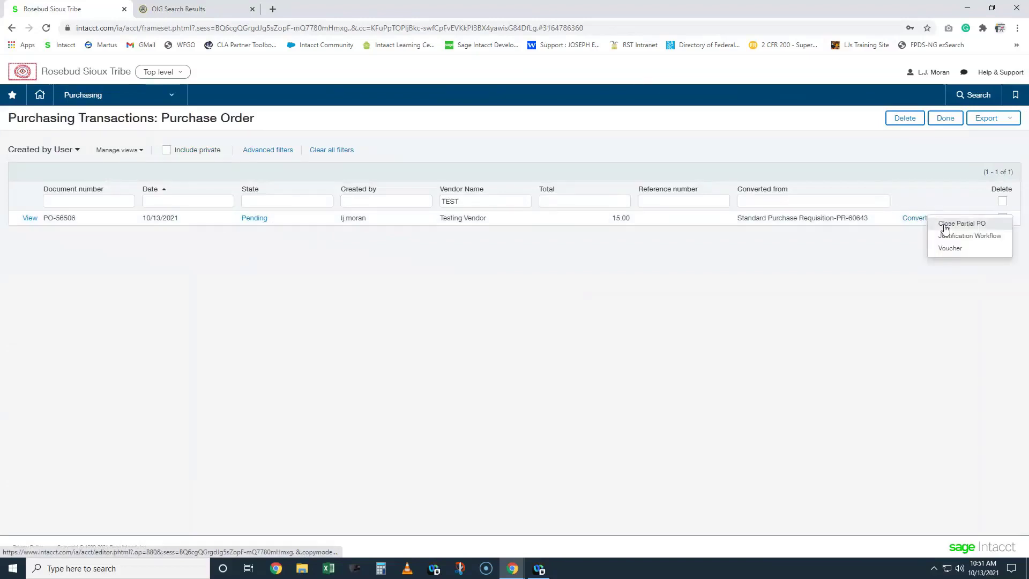
- Post a Close Partial PO for PO-56506, overriding the CLPO_WARNING fiscal-year warning
left_click(945, 225)
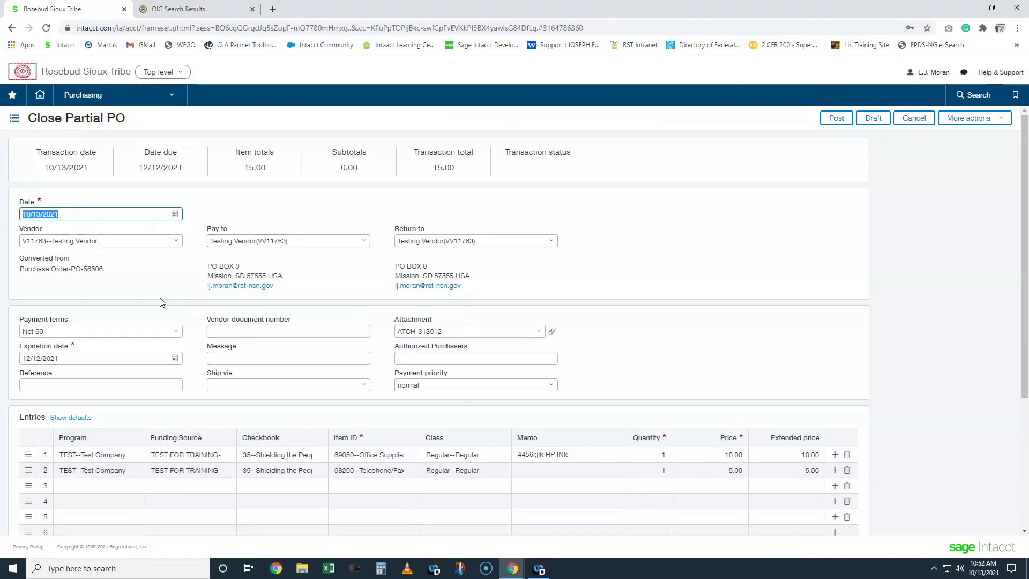
left_click(840, 123)
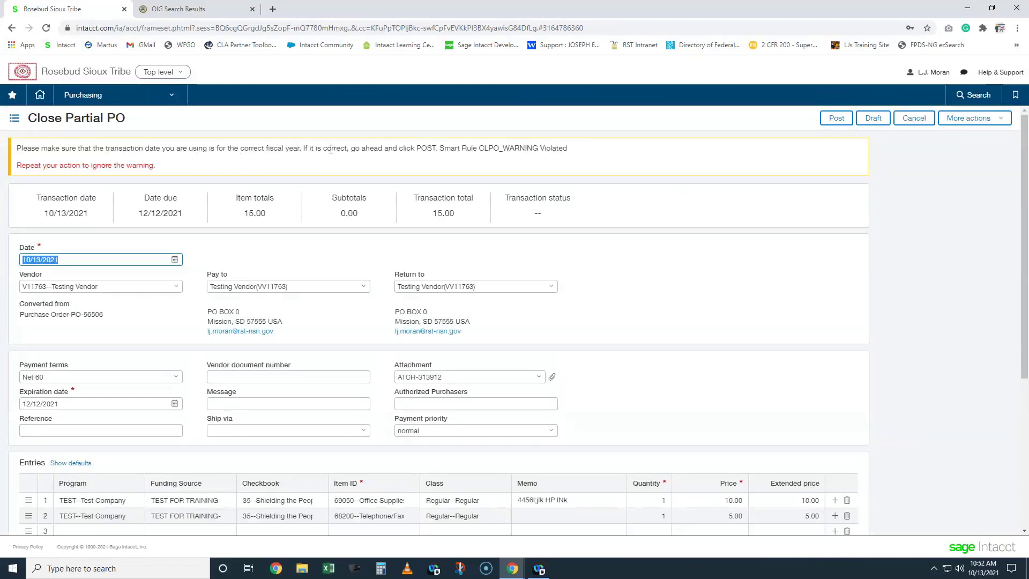
left_click(835, 119)
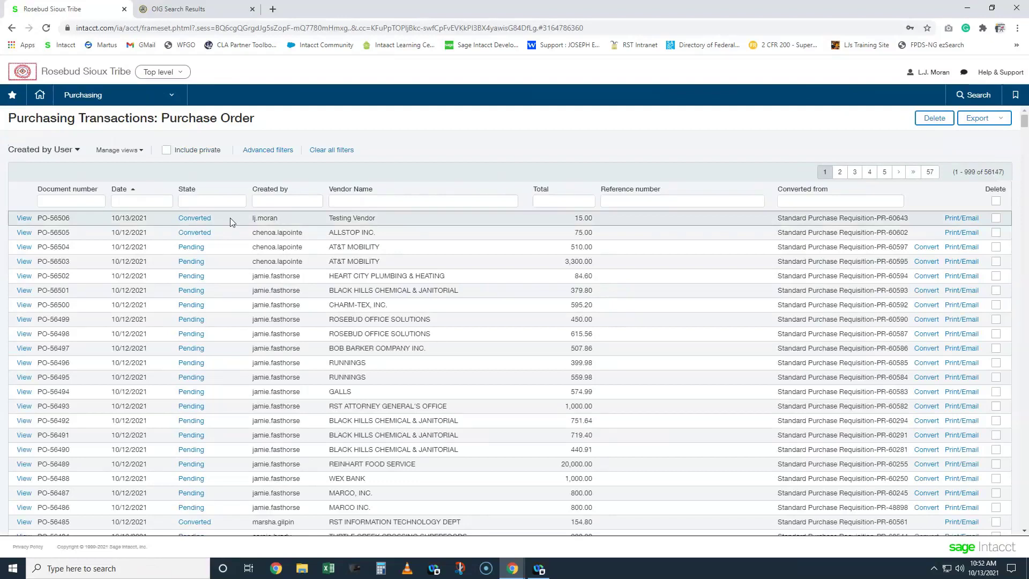
- List standard purchase requisitions filtered to vendor name TEST
left_click(88, 103)
mouse_move(220, 205)
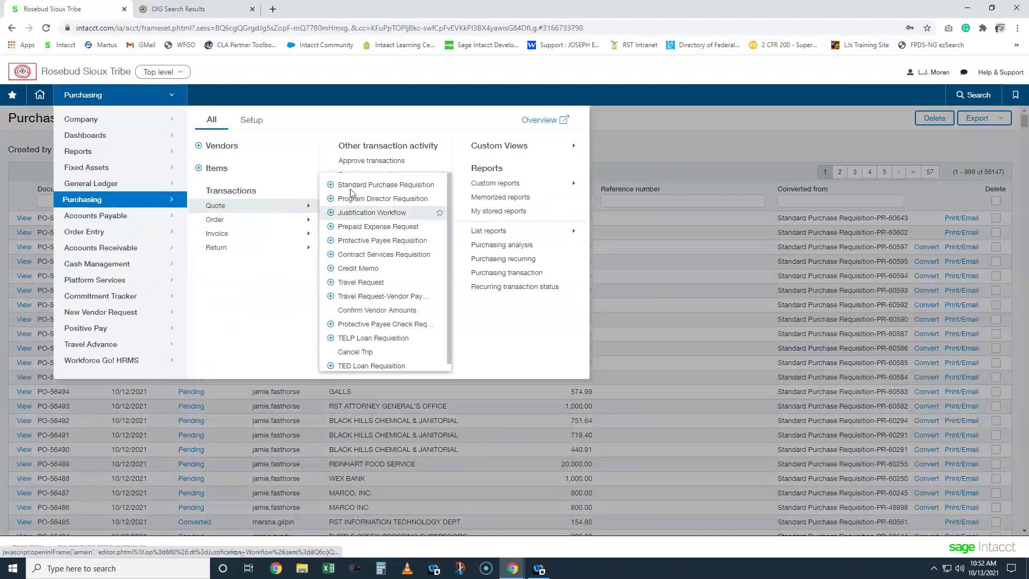
left_click(355, 185)
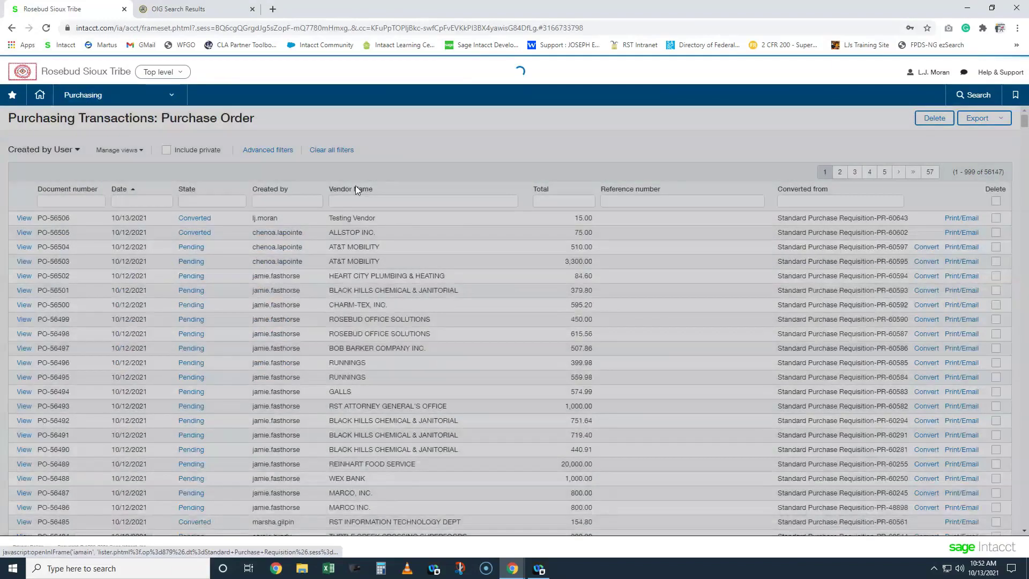
left_click(533, 200)
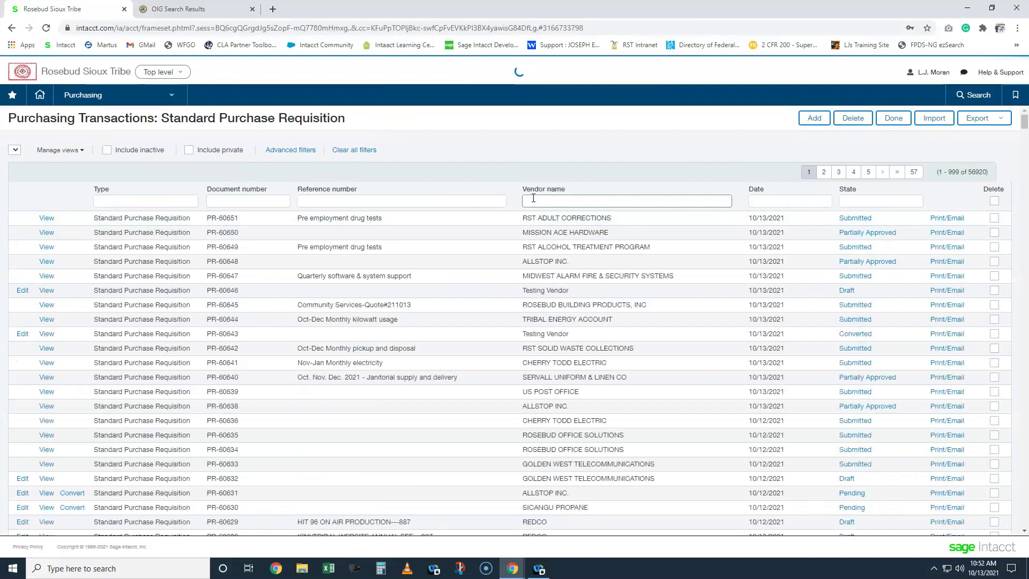
left_click(555, 202)
type("TEST")
key("Return")
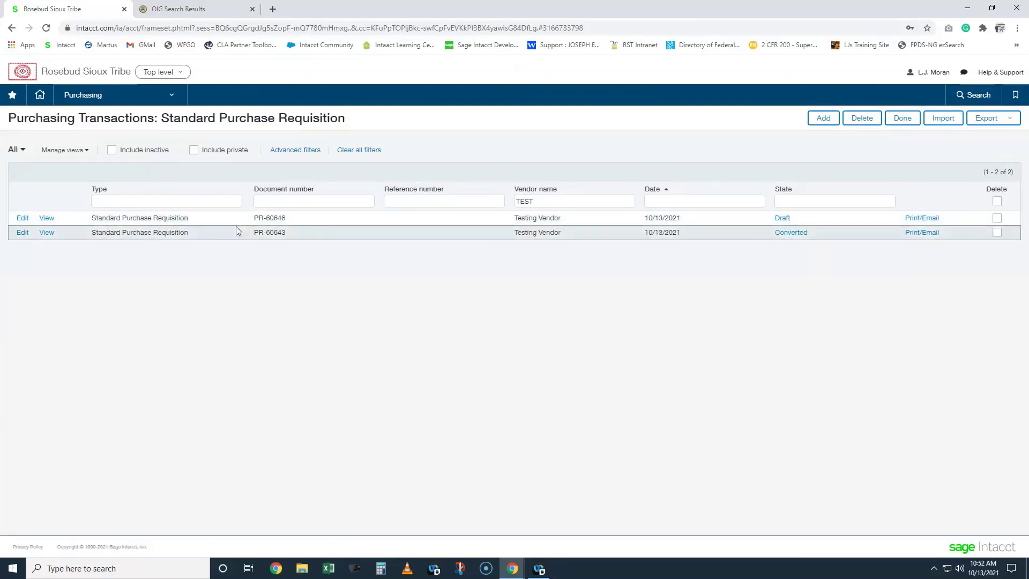
- Edit draft requisition PR-60646 and show its spend insight: 100.00 budget, 80.00 available
left_click(22, 219)
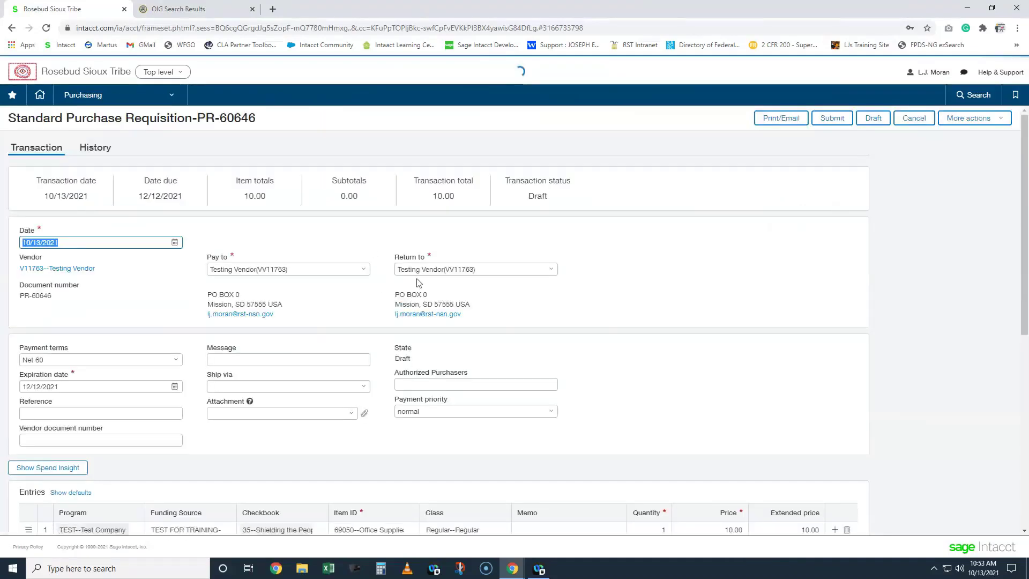
scroll(627, 292, "down", 2)
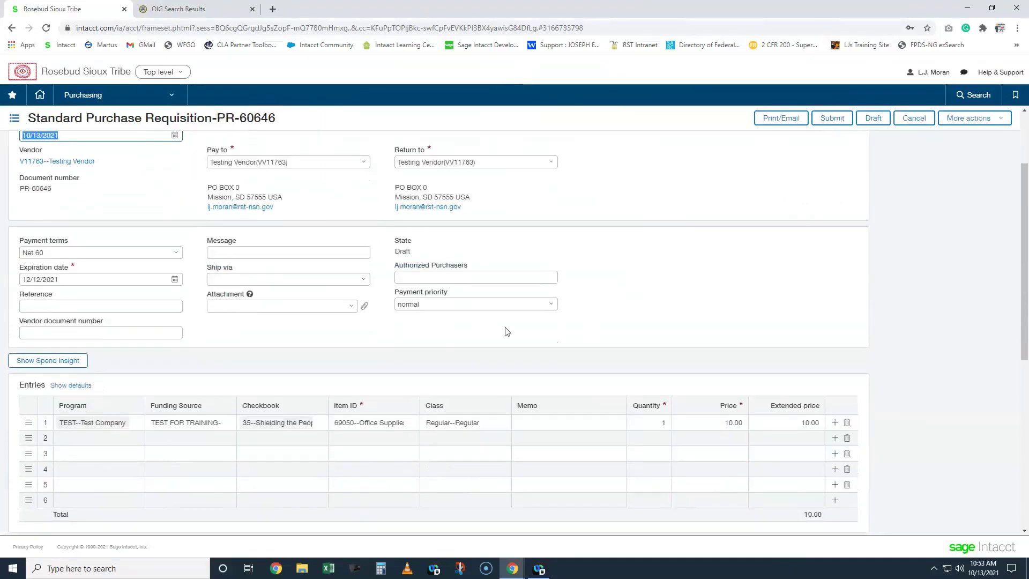
left_click(49, 365)
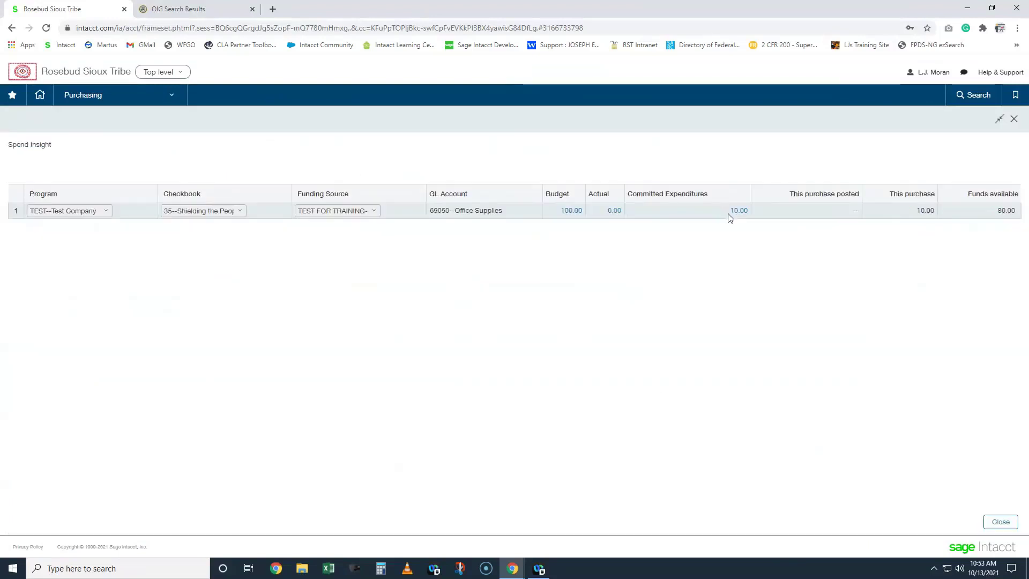